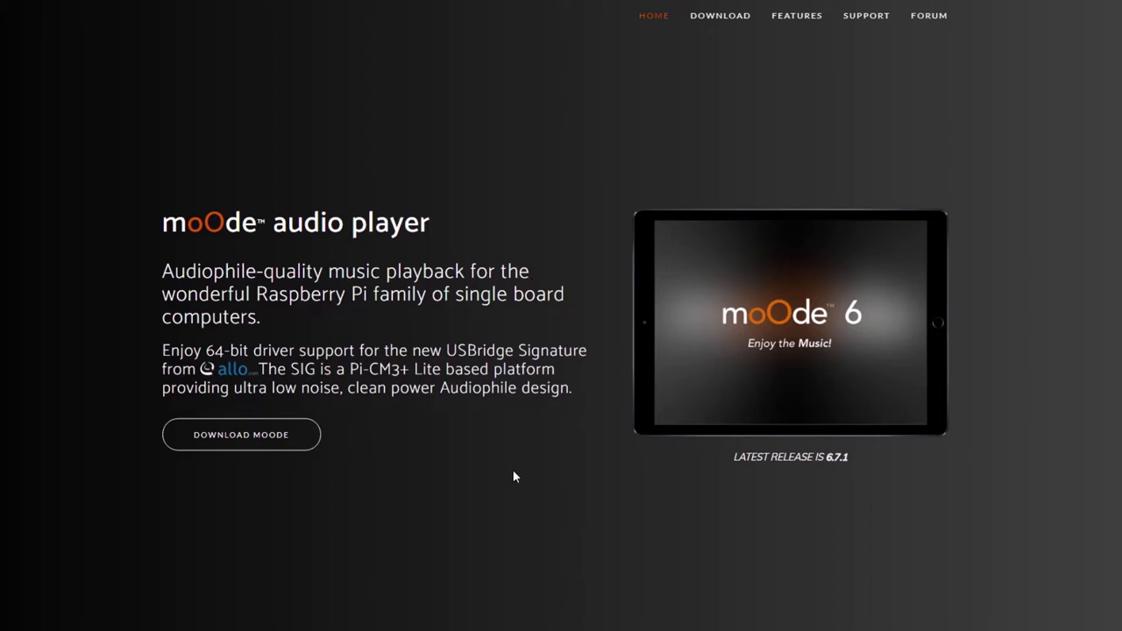
Step: Look through the moOde audio player site's features, 6 series highlights and support resources
{"action": "scroll", "coordinate": [874, 333], "scroll_direction": "down", "scroll_amount": 10}
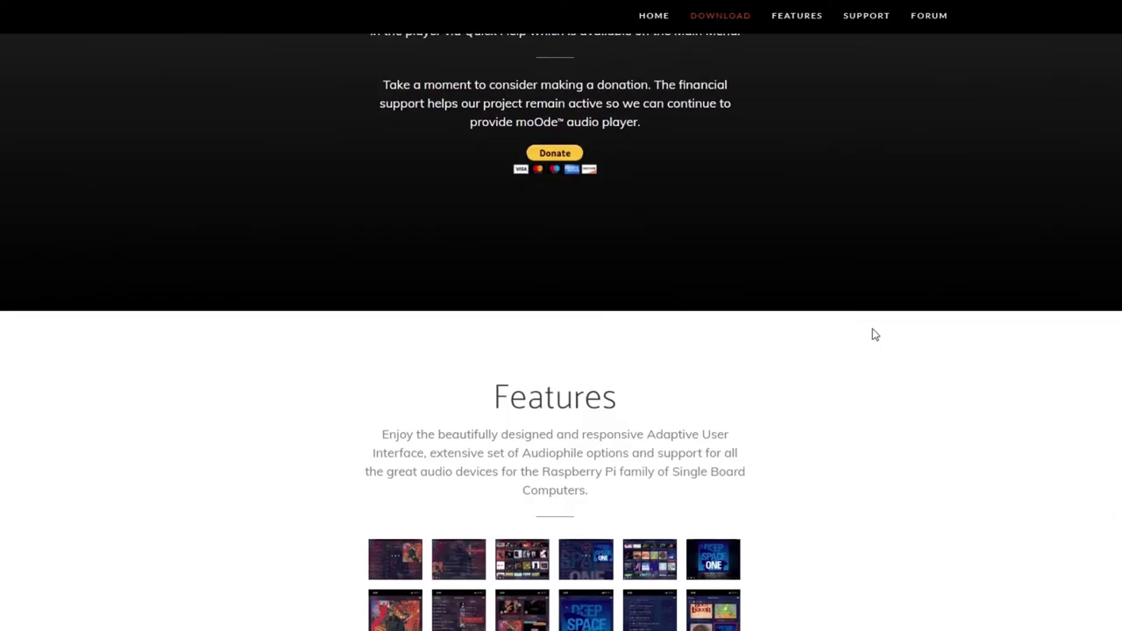
{"action": "scroll", "coordinate": [894, 306], "scroll_direction": "down", "scroll_amount": 2}
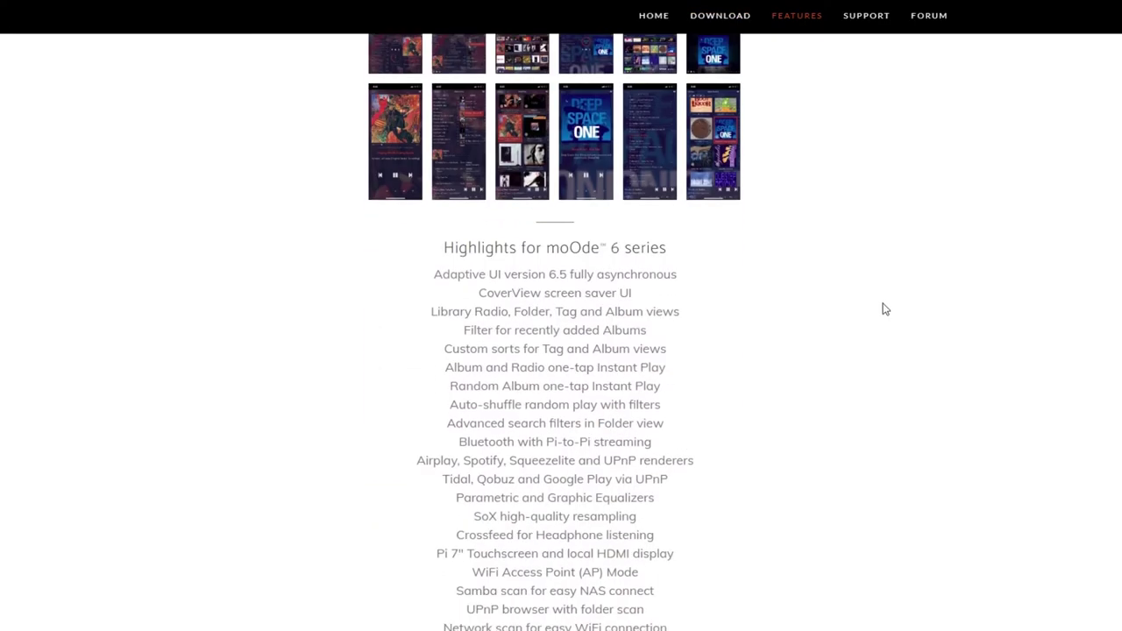
{"action": "scroll", "coordinate": [611, 213], "scroll_direction": "down", "scroll_amount": 2}
{"action": "scroll", "coordinate": [619, 254], "scroll_direction": "up", "scroll_amount": 1}
{"action": "scroll", "coordinate": [619, 253], "scroll_direction": "down", "scroll_amount": 1}
{"action": "scroll", "coordinate": [808, 292], "scroll_direction": "down", "scroll_amount": 5}
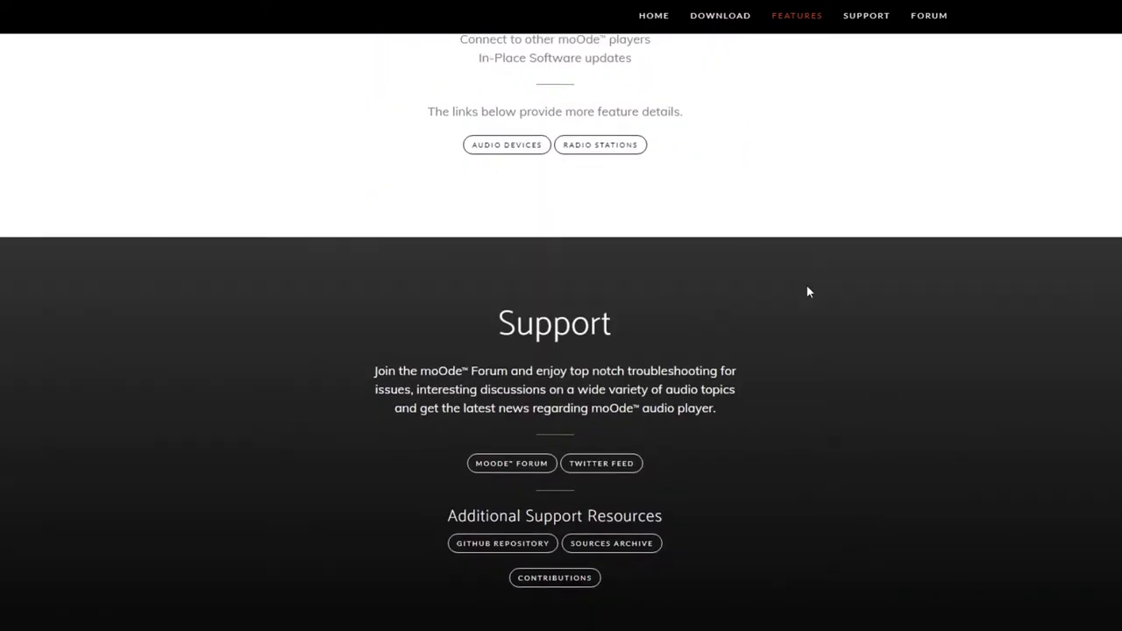
{"action": "scroll", "coordinate": [808, 292], "scroll_direction": "up", "scroll_amount": 15}
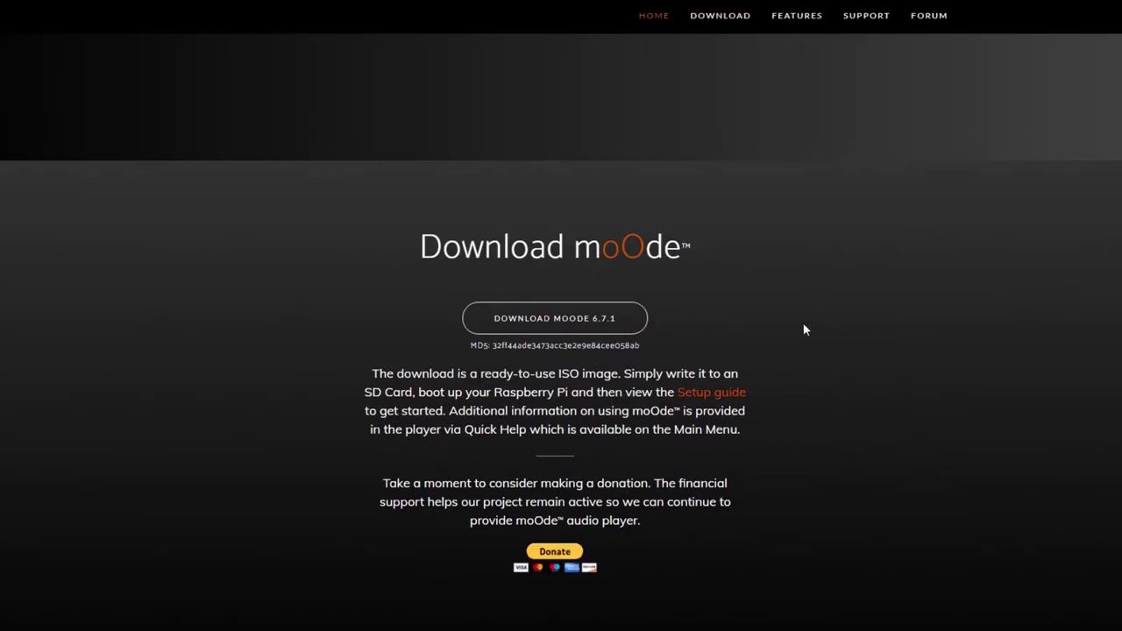
{"action": "scroll", "coordinate": [803, 328], "scroll_direction": "down", "scroll_amount": 6}
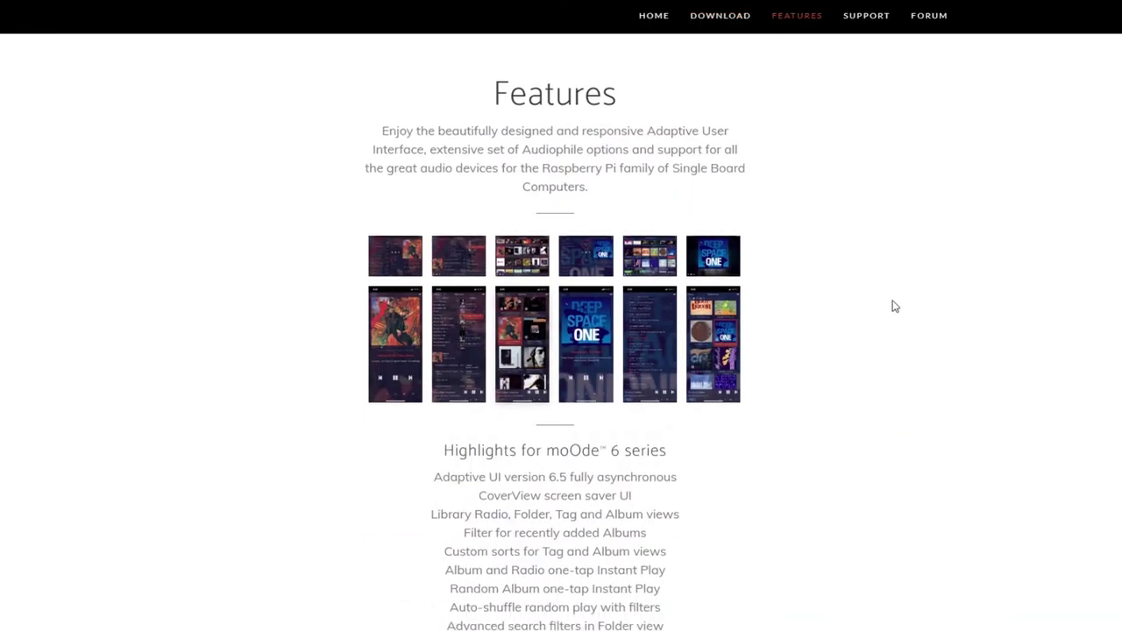
{"action": "scroll", "coordinate": [894, 306], "scroll_direction": "down", "scroll_amount": 2}
{"action": "scroll", "coordinate": [613, 368], "scroll_direction": "down", "scroll_amount": 2}
{"action": "scroll", "coordinate": [806, 288], "scroll_direction": "up", "scroll_amount": 1}
{"action": "scroll", "coordinate": [807, 288], "scroll_direction": "down", "scroll_amount": 1}
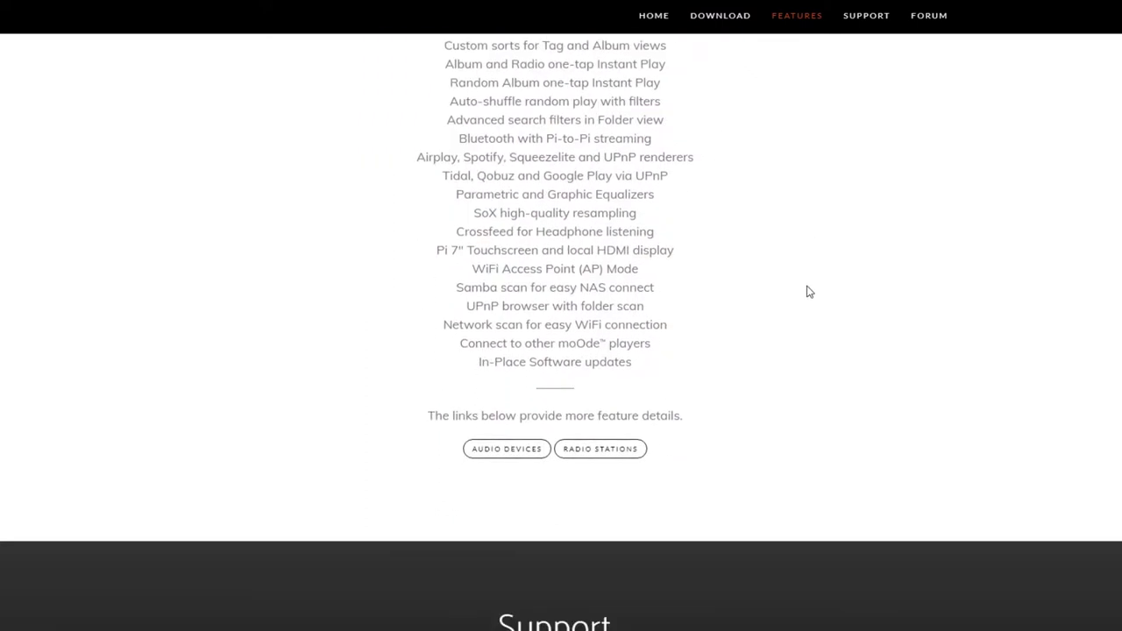
{"action": "scroll", "coordinate": [808, 291], "scroll_direction": "down", "scroll_amount": 5}
{"action": "scroll", "coordinate": [808, 291], "scroll_direction": "up", "scroll_amount": 5}
{"action": "scroll", "coordinate": [808, 291], "scroll_direction": "up", "scroll_amount": 10}
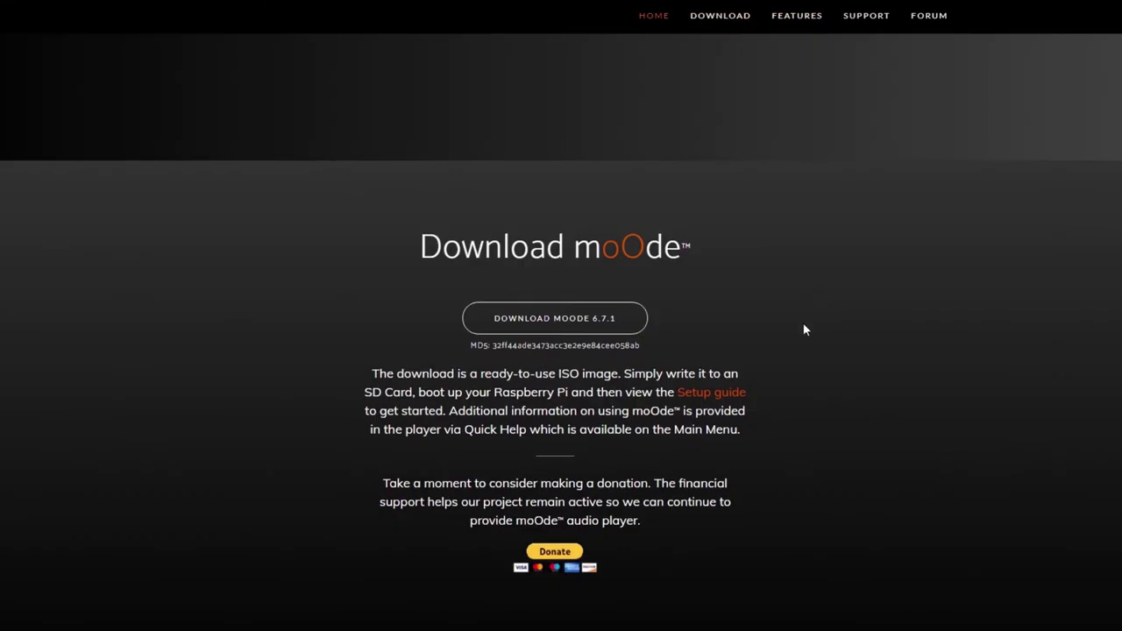
{"action": "scroll", "coordinate": [802, 323], "scroll_direction": "up", "scroll_amount": 5}
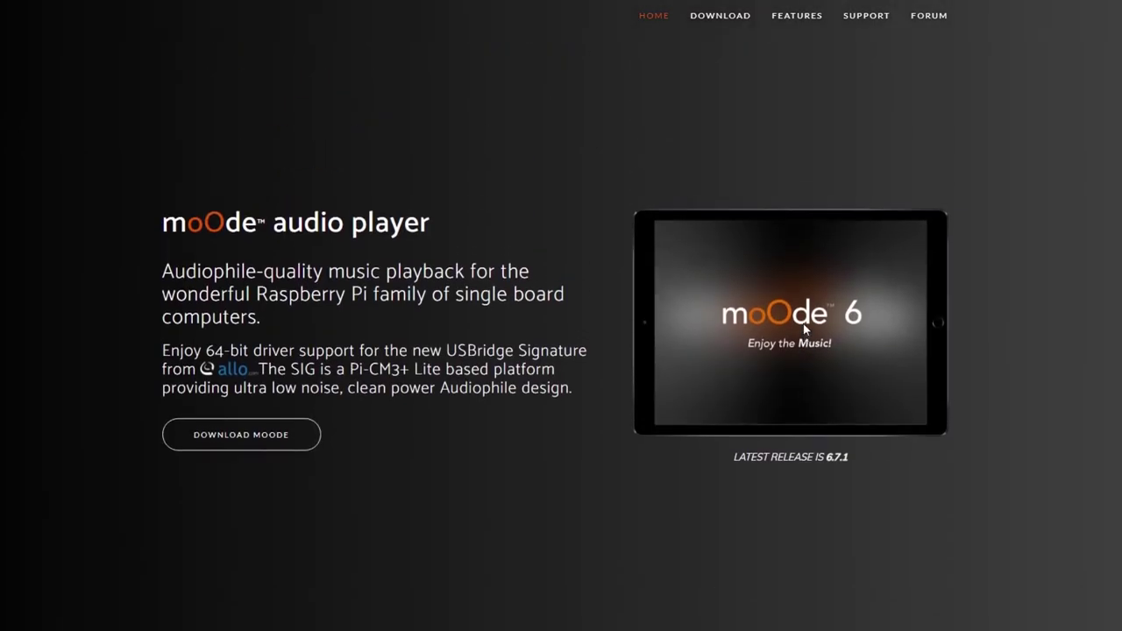
Step: Review the moOde 6.7.1 download section and the feature overview on the project site
{"action": "scroll", "coordinate": [803, 329], "scroll_direction": "down", "scroll_amount": 5}
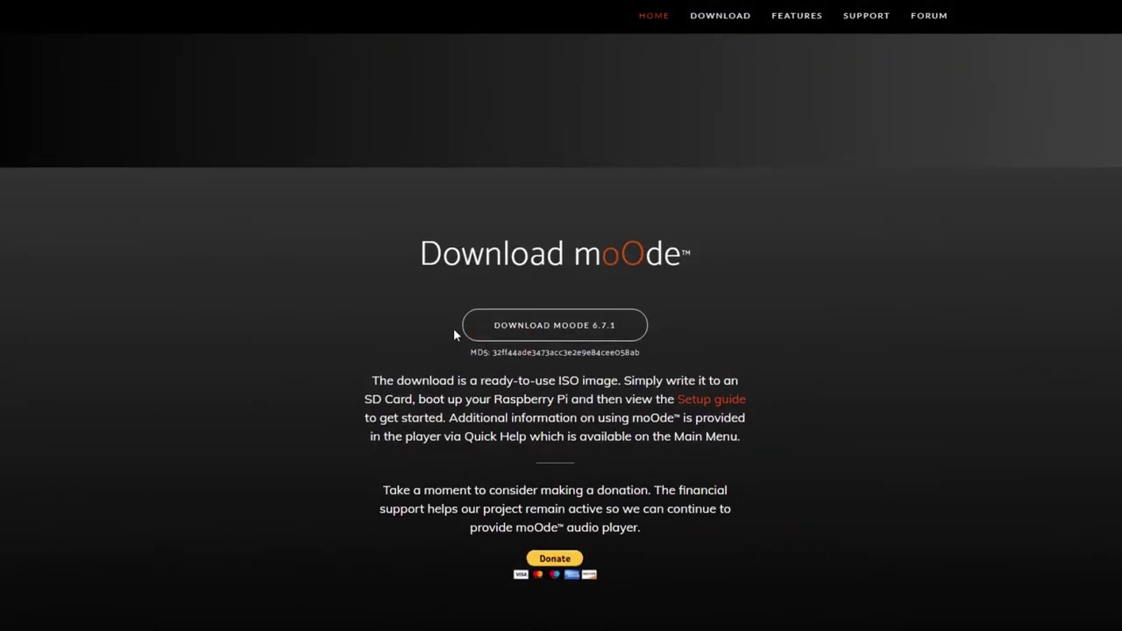
{"action": "scroll", "coordinate": [833, 579], "scroll_direction": "up", "scroll_amount": 5}
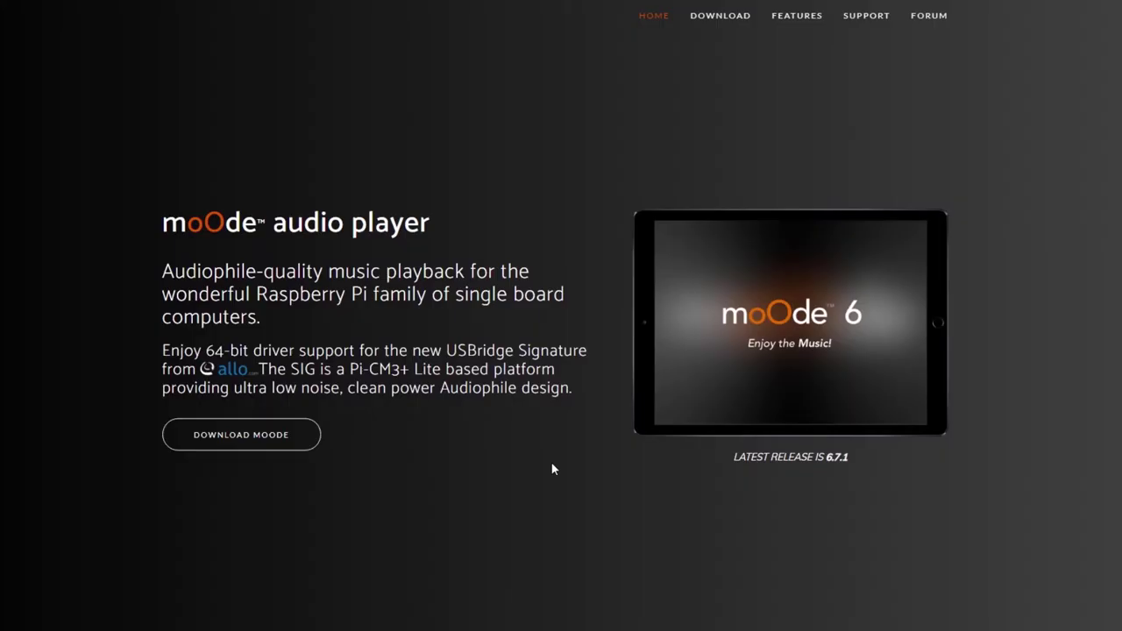
{"action": "scroll", "coordinate": [552, 469], "scroll_direction": "down", "scroll_amount": 1}
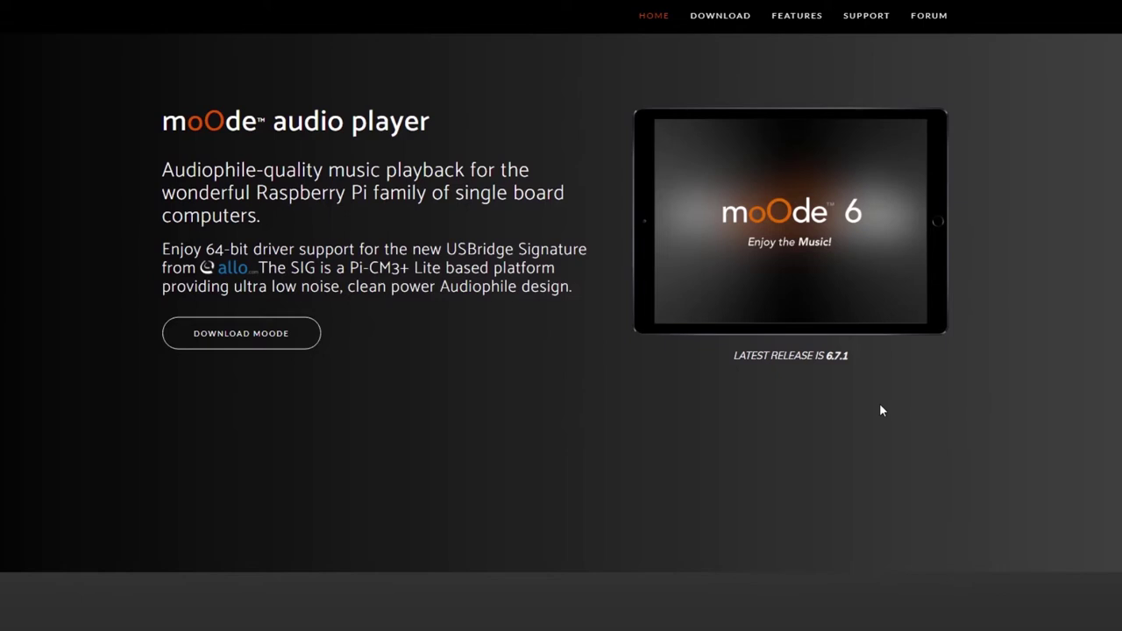
{"action": "scroll", "coordinate": [879, 410], "scroll_direction": "down", "scroll_amount": 5}
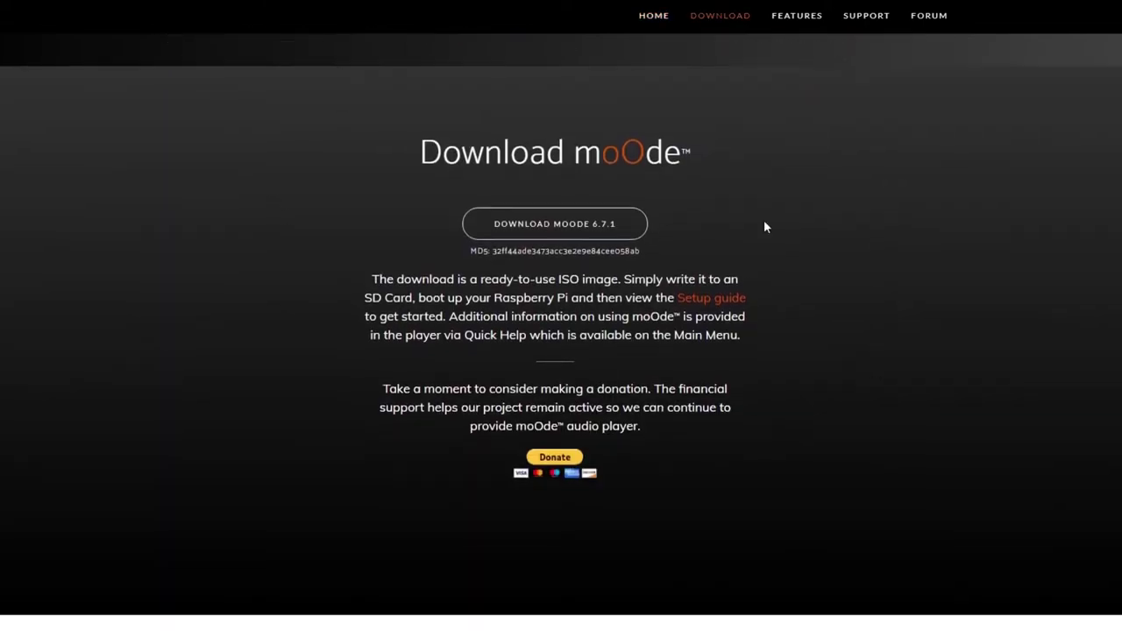
{"action": "scroll", "coordinate": [873, 330], "scroll_direction": "down", "scroll_amount": 5}
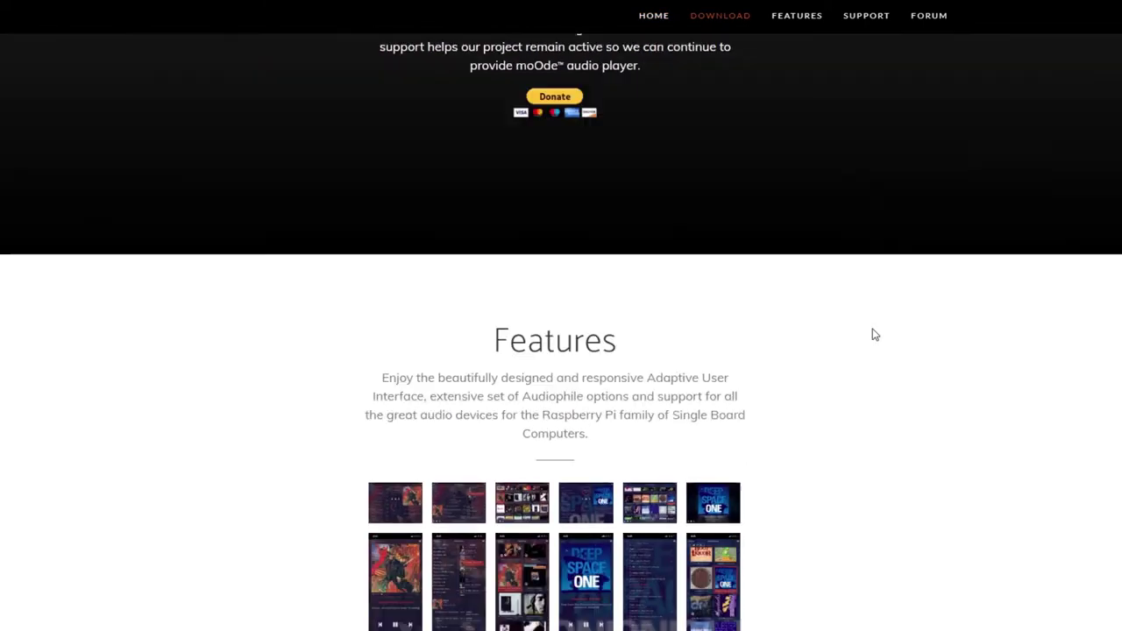
{"action": "scroll", "coordinate": [894, 306], "scroll_direction": "down", "scroll_amount": 3}
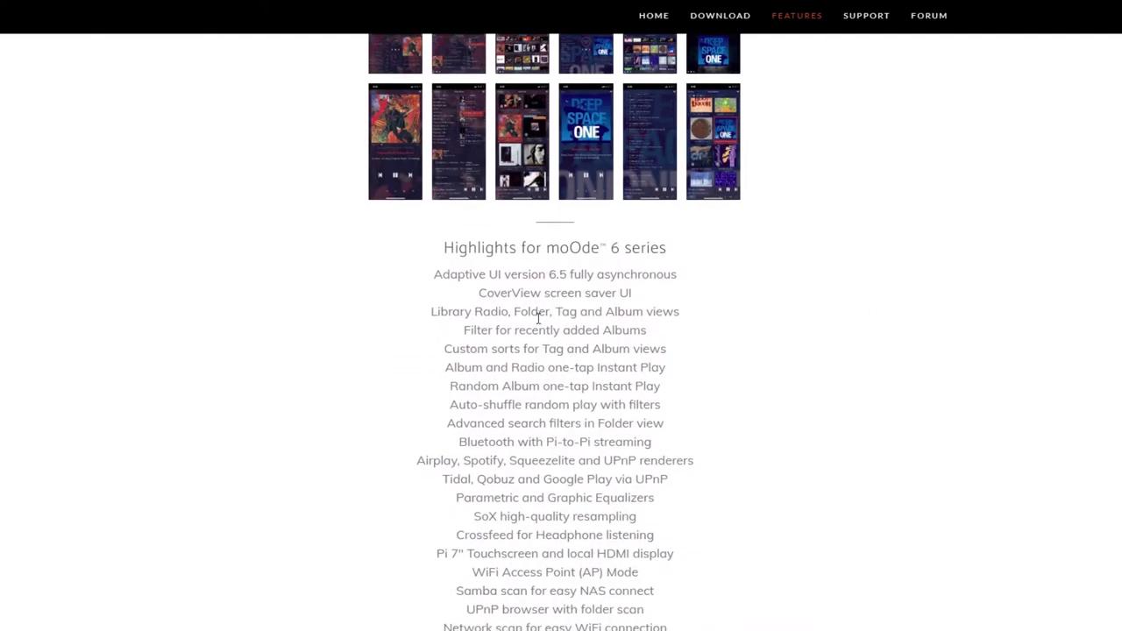
{"action": "scroll", "coordinate": [628, 405], "scroll_direction": "down", "scroll_amount": 3}
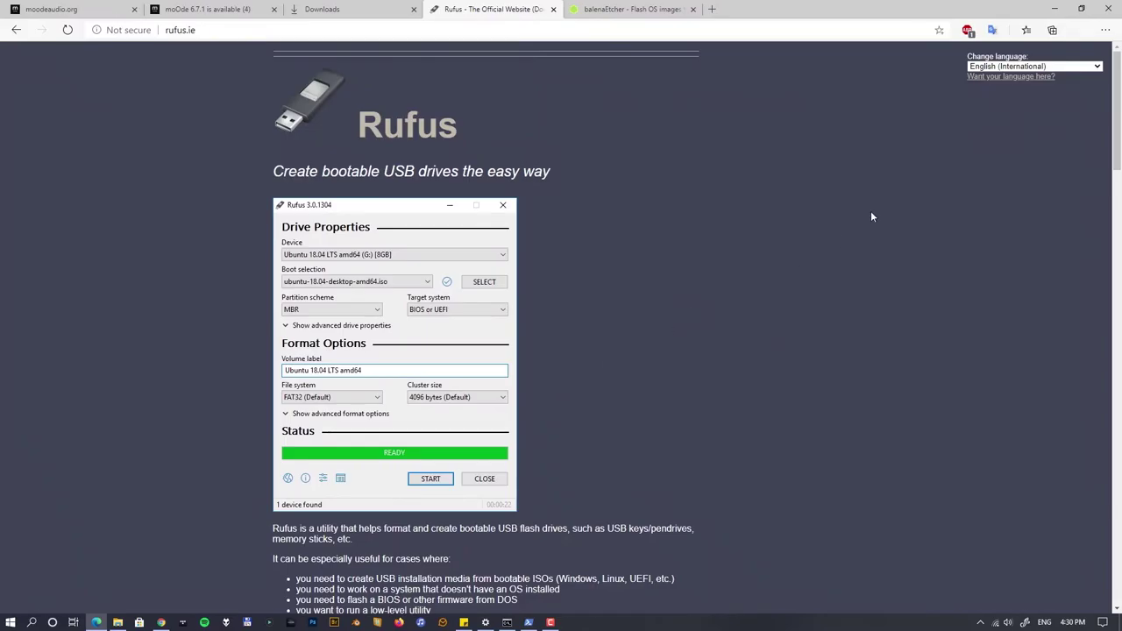
Step: Download Rufus 3.11 from its official website and launch it
{"action": "scroll", "coordinate": [871, 217], "scroll_direction": "down", "scroll_amount": 4}
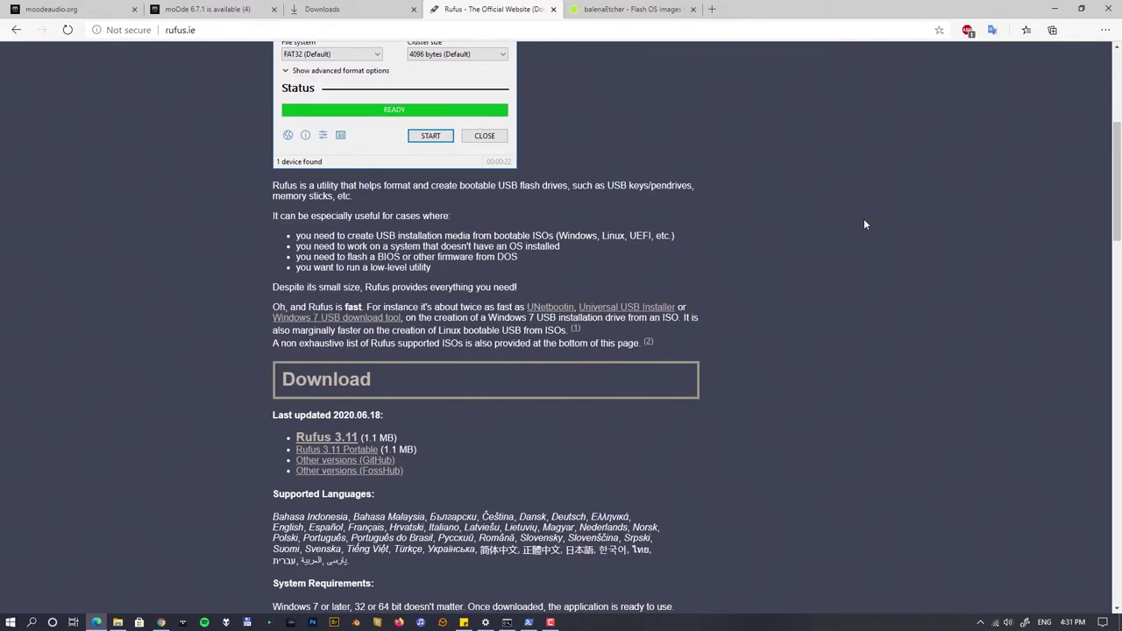
{"action": "left_click", "coordinate": [328, 437]}
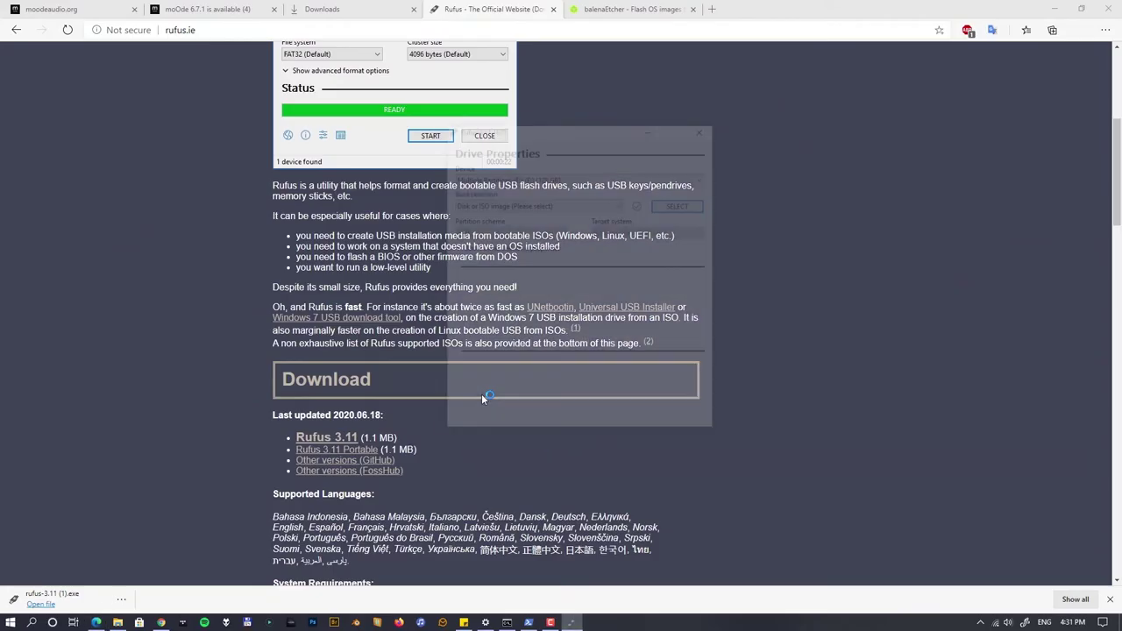
{"action": "left_click_drag", "start_coordinate": [534, 128], "coordinate": [476, 264]}
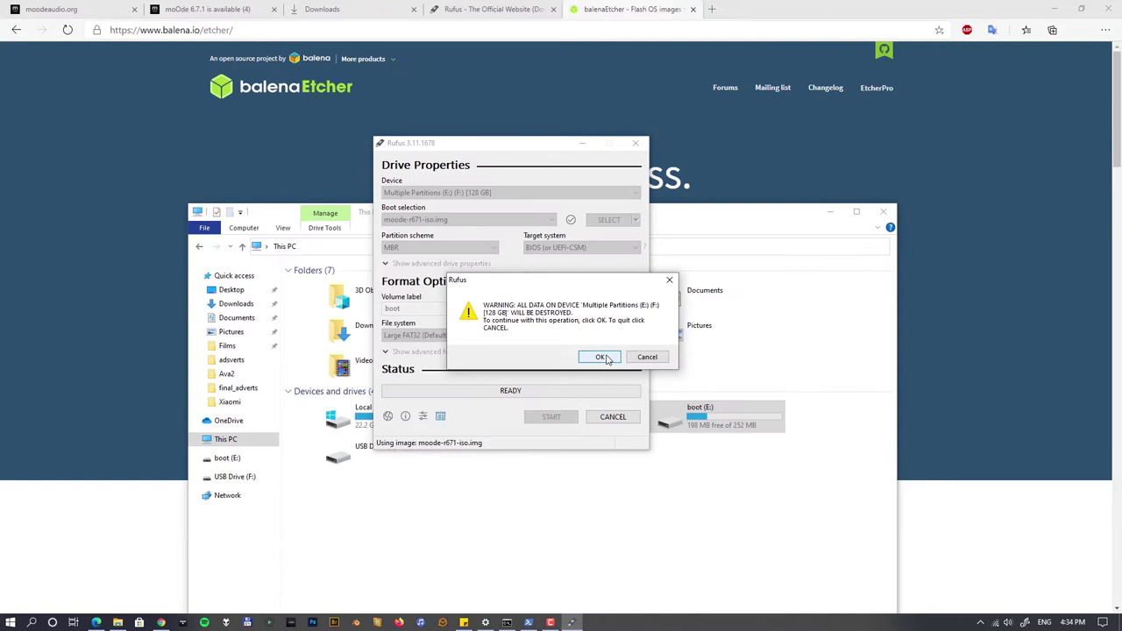
Step: Confirm writing moode-r671-iso.img to the 128 GB drive, accepting the data loss and multiple-partition warnings
{"action": "left_click", "coordinate": [605, 358]}
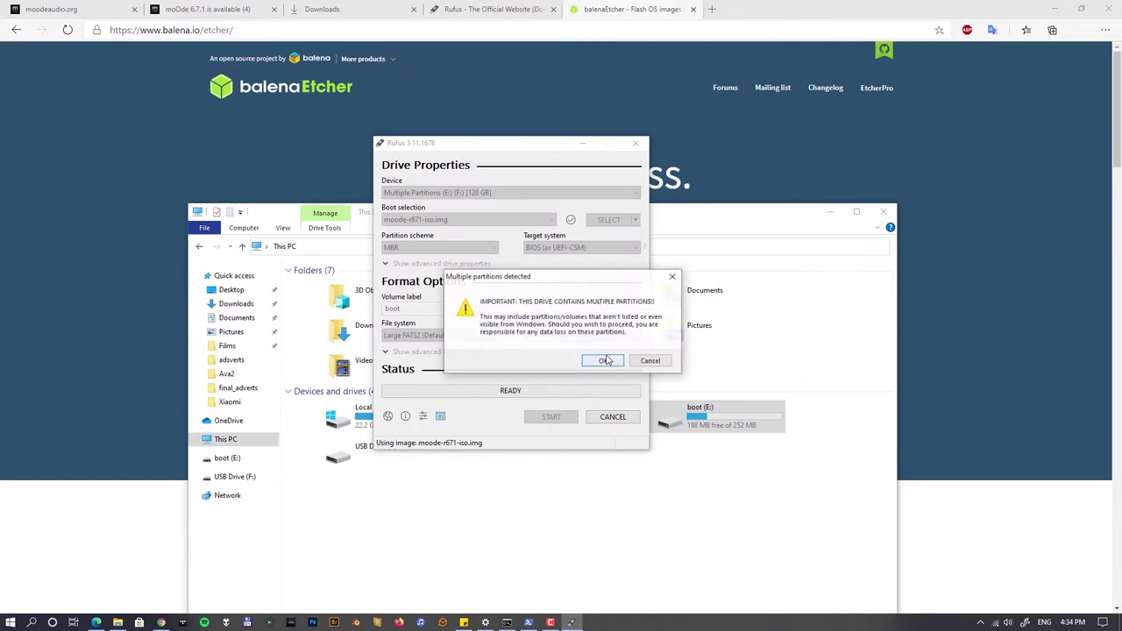
{"action": "left_click", "coordinate": [605, 361]}
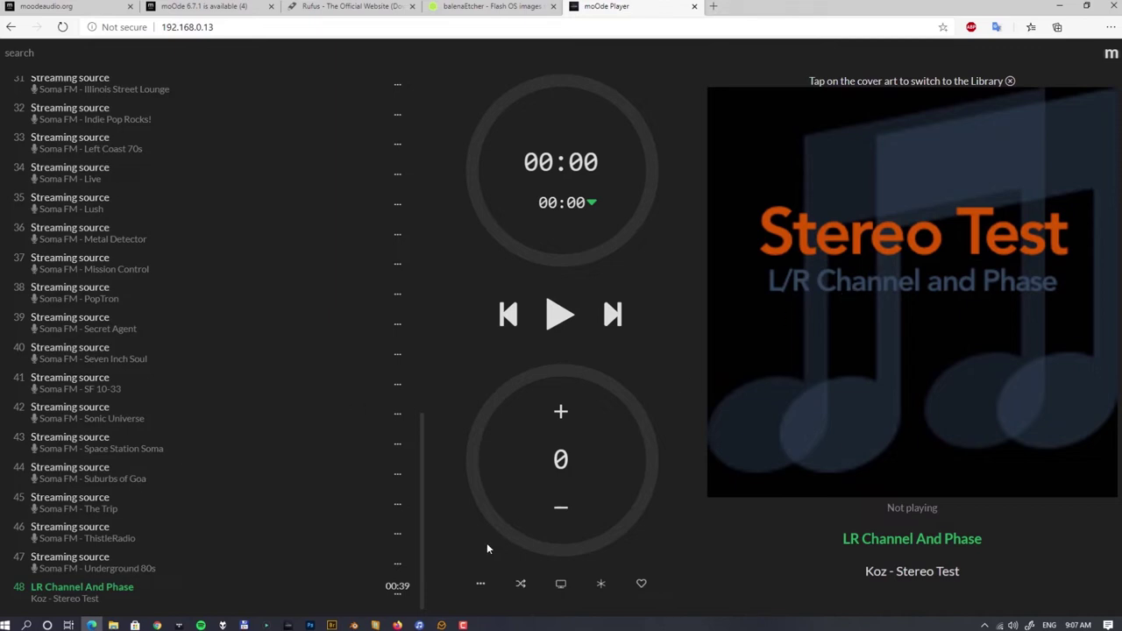
Step: Check the options for the Soma FM - Illinois Street Lounge queue item and view the library's top folder level
{"action": "left_click", "coordinate": [398, 87]}
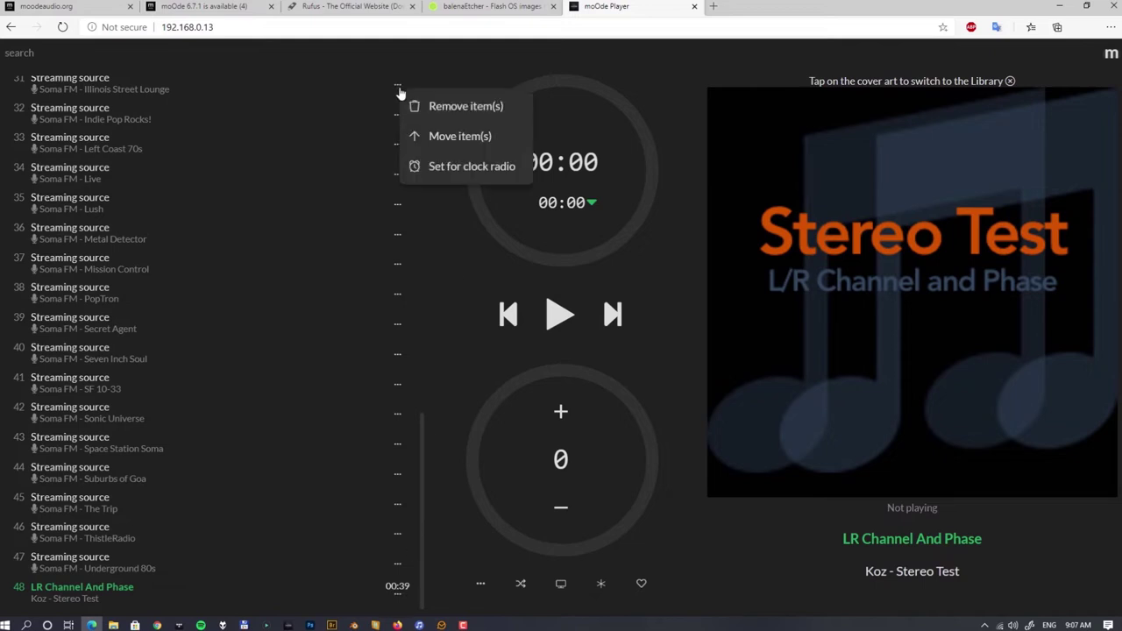
{"action": "left_click", "coordinate": [444, 62]}
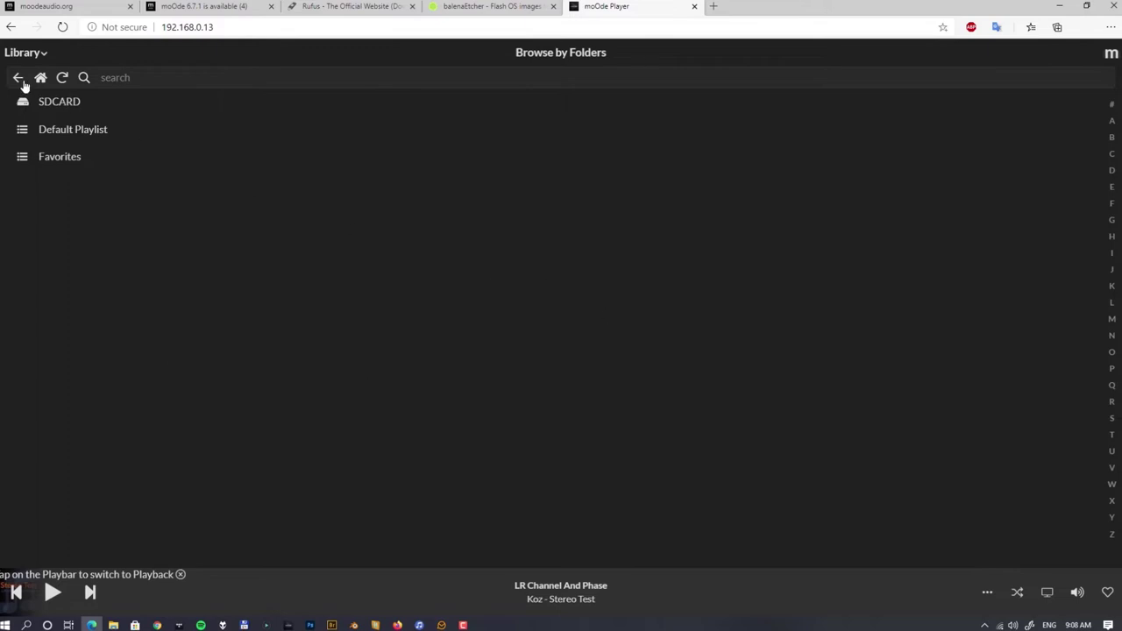
{"action": "left_click", "coordinate": [40, 81]}
Step: Open the System configuration page of the moOde player
{"action": "left_click", "coordinate": [1111, 56]}
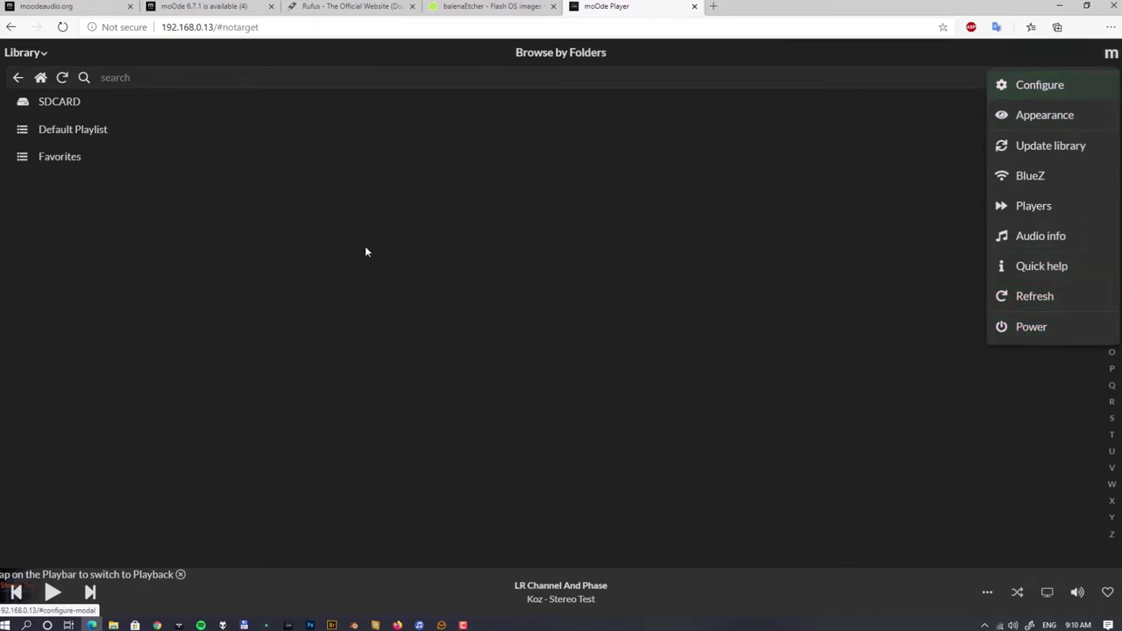
{"action": "left_click", "coordinate": [1032, 91]}
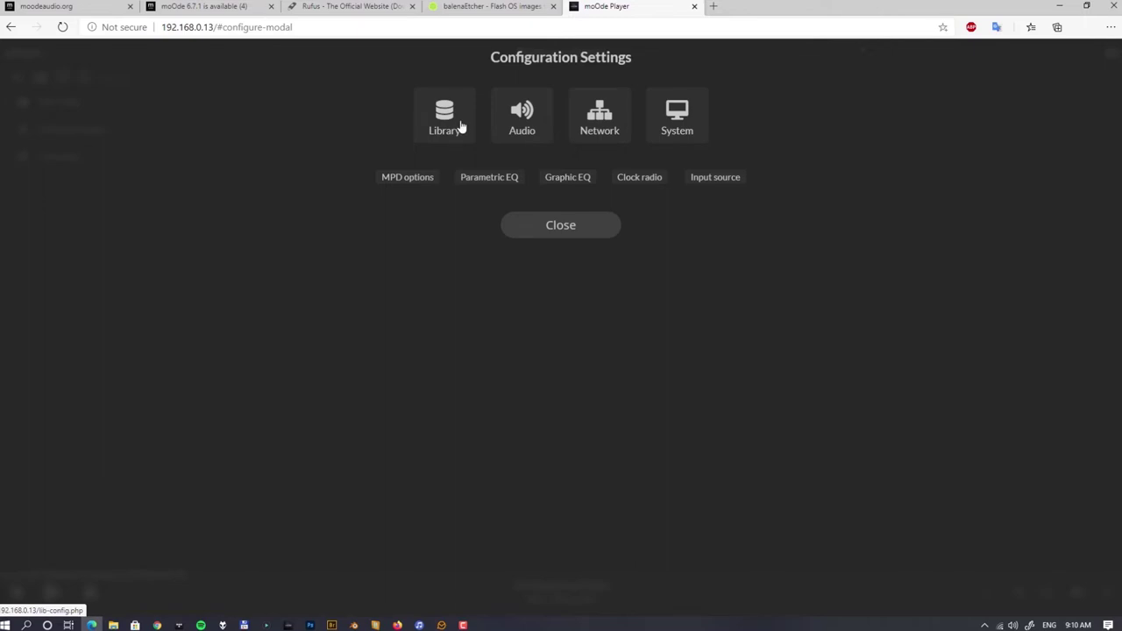
{"action": "left_click", "coordinate": [679, 132]}
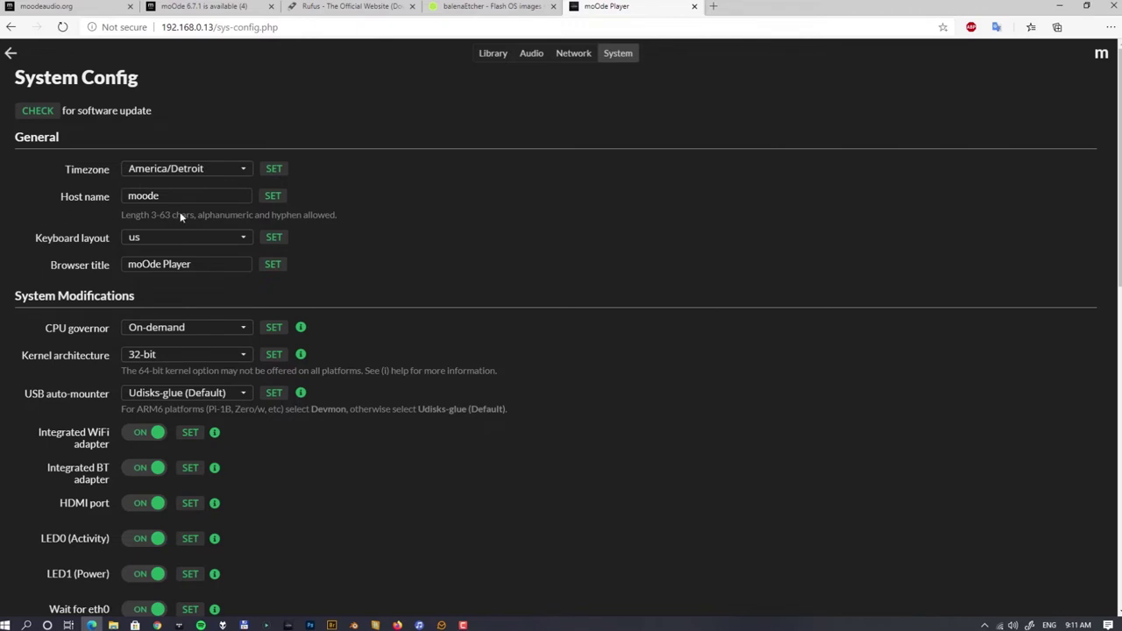
Step: Turn off the integrated WiFi adapter in the system modifications and apply the setting
{"action": "scroll", "coordinate": [472, 269], "scroll_direction": "down", "scroll_amount": 2}
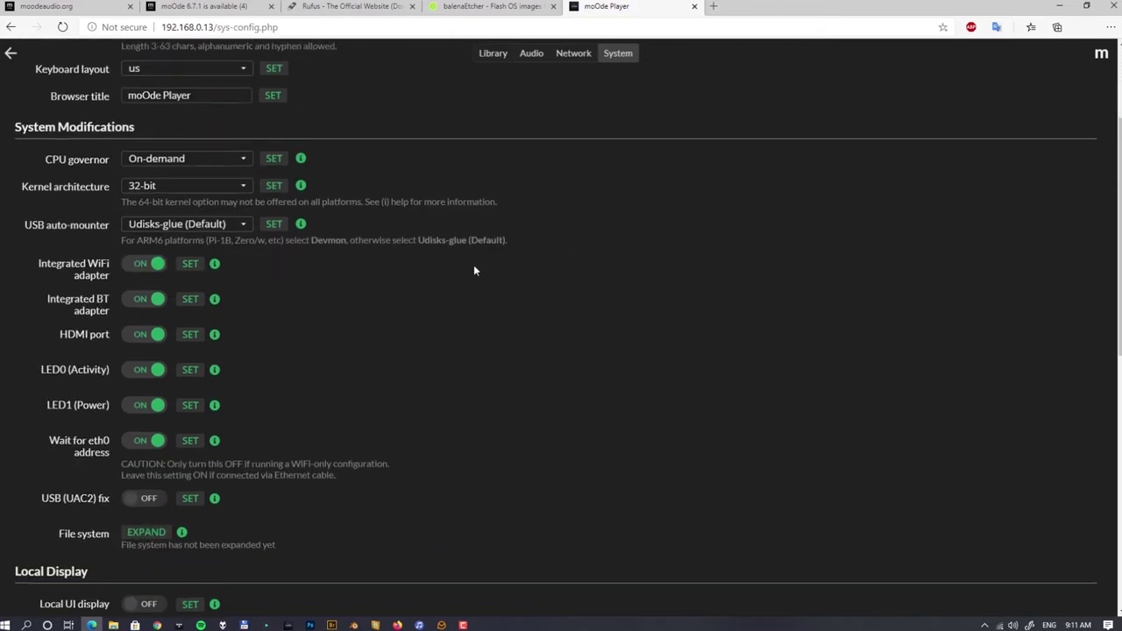
{"action": "scroll", "coordinate": [475, 262], "scroll_direction": "down", "scroll_amount": 1}
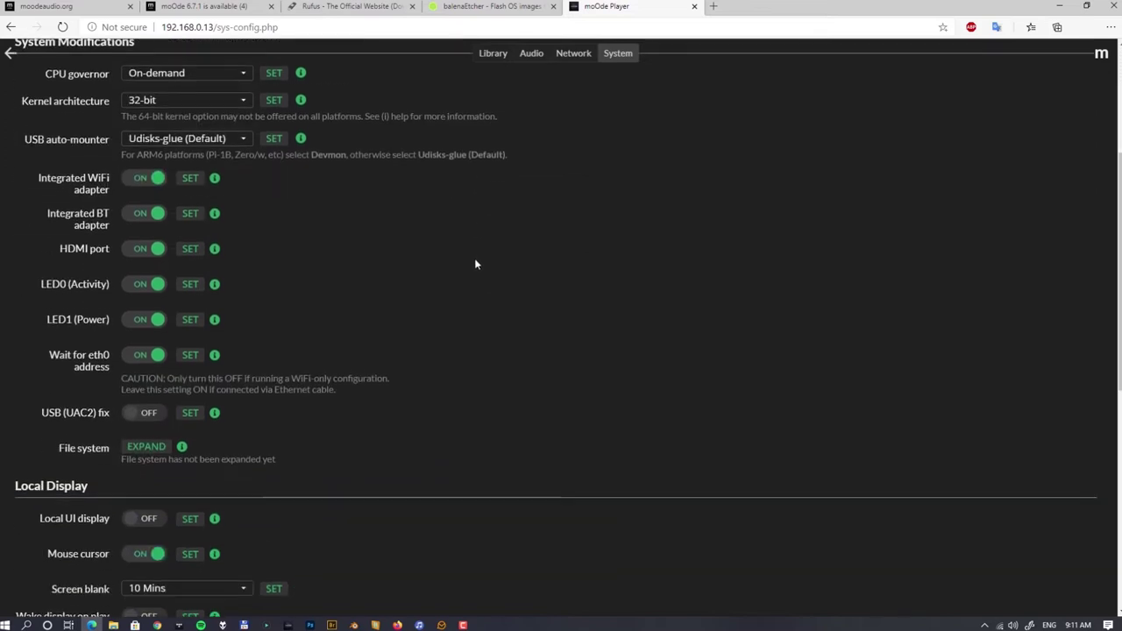
{"action": "scroll", "coordinate": [475, 261], "scroll_direction": "up", "scroll_amount": 1}
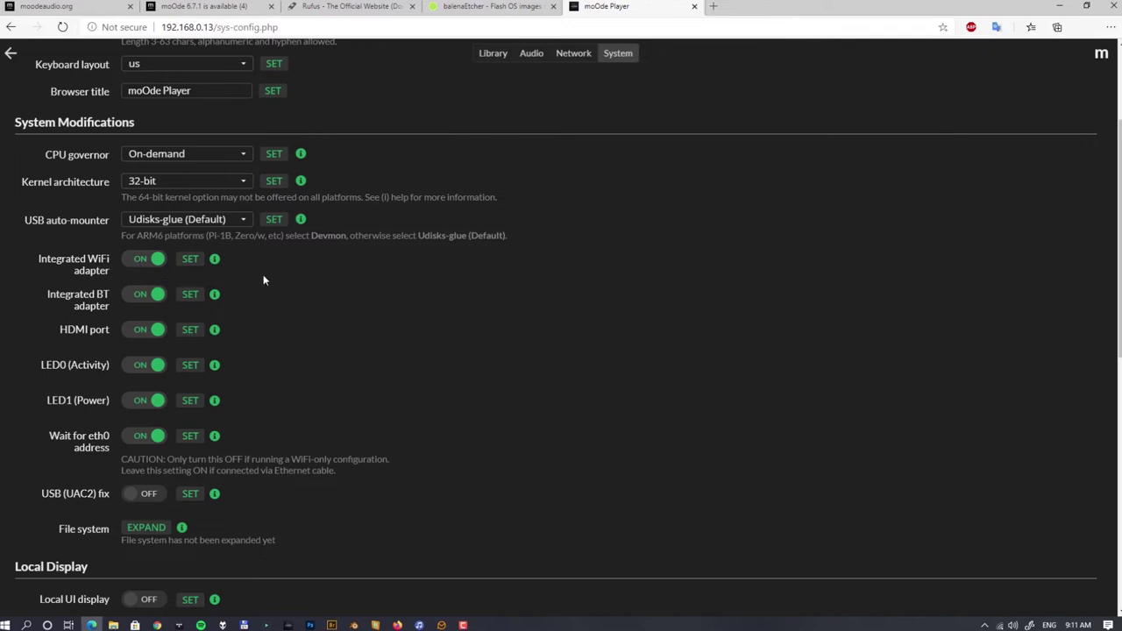
{"action": "left_click", "coordinate": [149, 263]}
{"action": "left_click", "coordinate": [190, 259]}
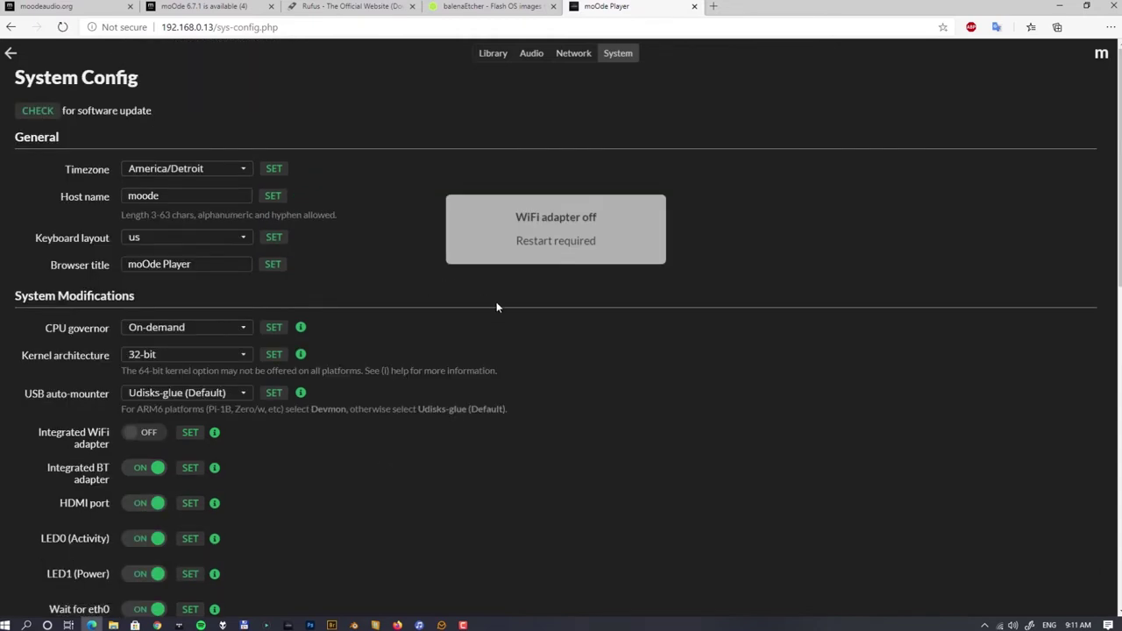
Step: Turn off the integrated Bluetooth adapter and apply the setting
{"action": "scroll", "coordinate": [376, 349], "scroll_direction": "down", "scroll_amount": 2}
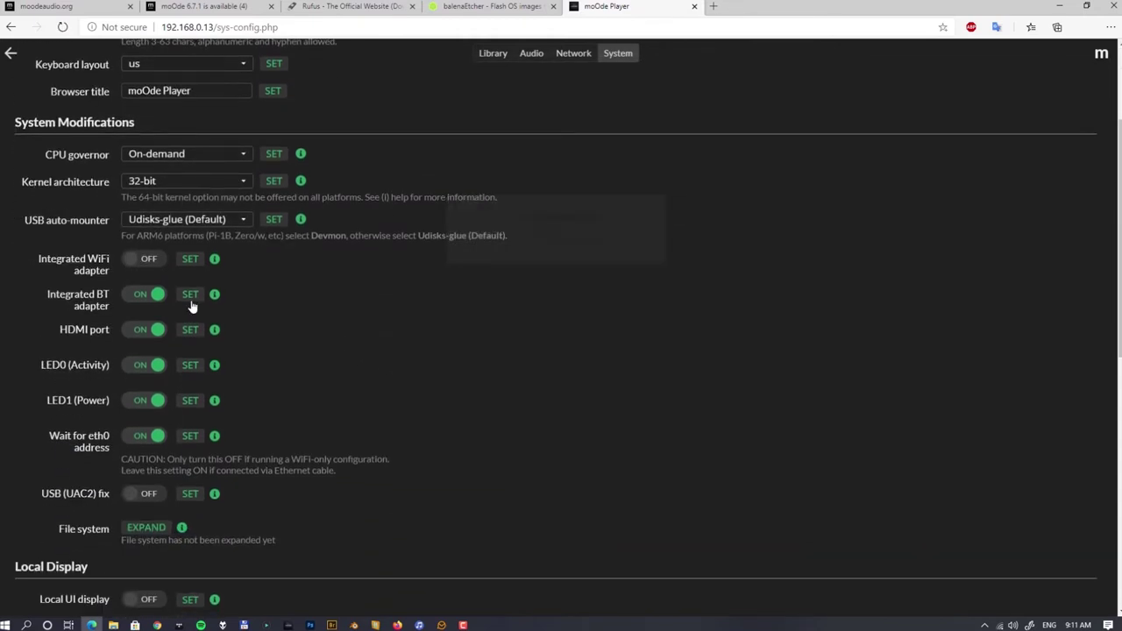
{"action": "left_click", "coordinate": [150, 302]}
{"action": "left_click", "coordinate": [190, 294]}
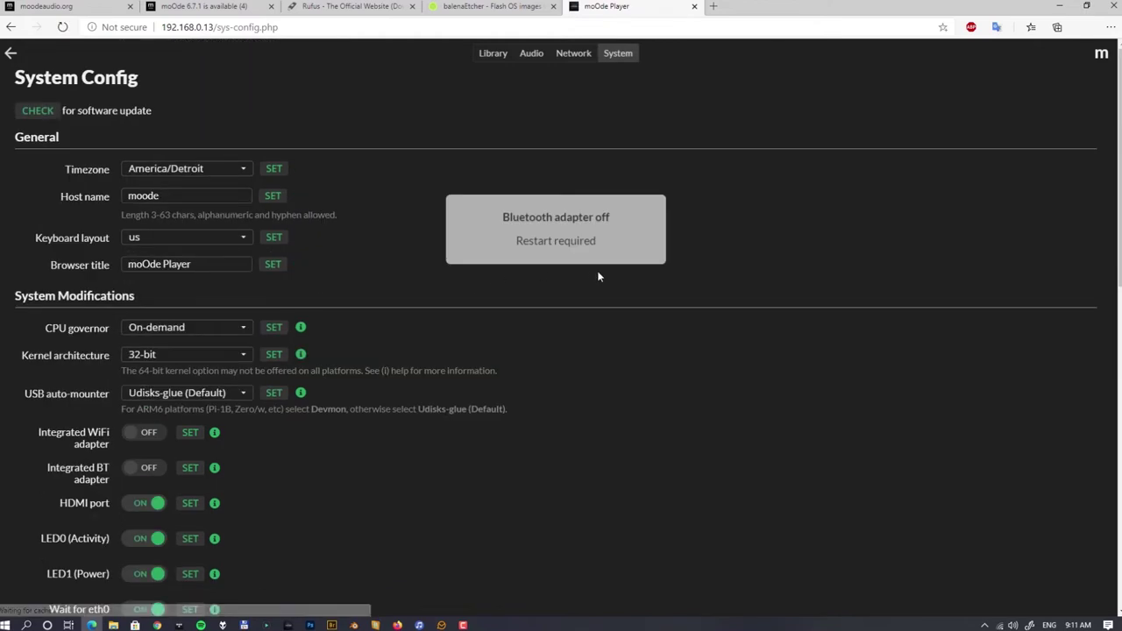
Step: Turn off the HDMI port in the system modifications and apply the setting
{"action": "scroll", "coordinate": [499, 412], "scroll_direction": "down", "scroll_amount": 2}
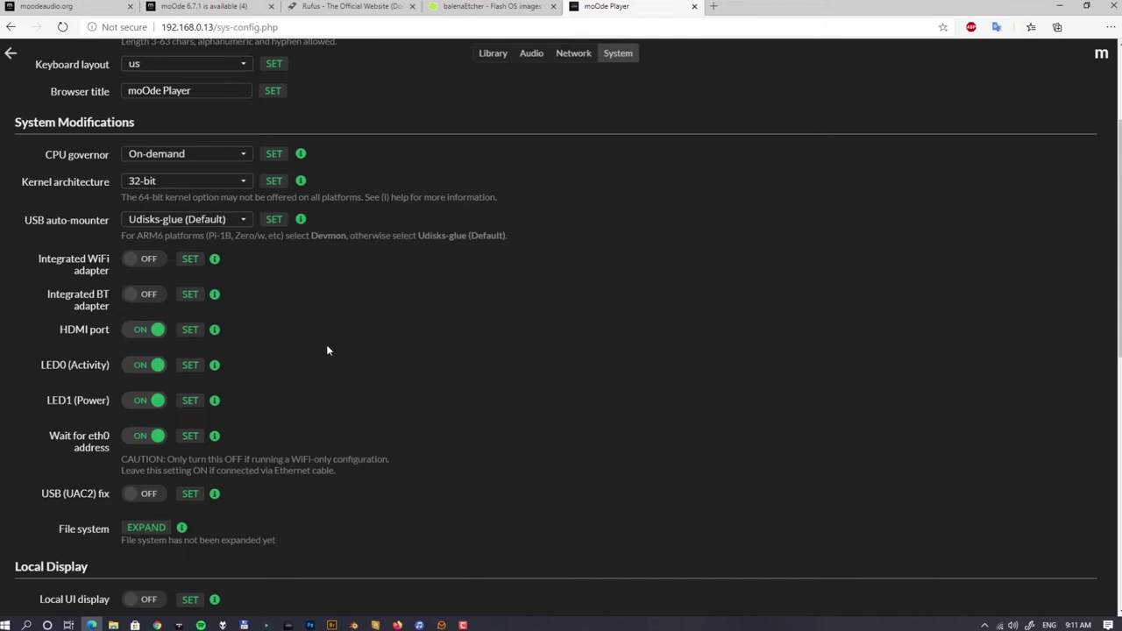
{"action": "scroll", "coordinate": [429, 342], "scroll_direction": "down", "scroll_amount": 2}
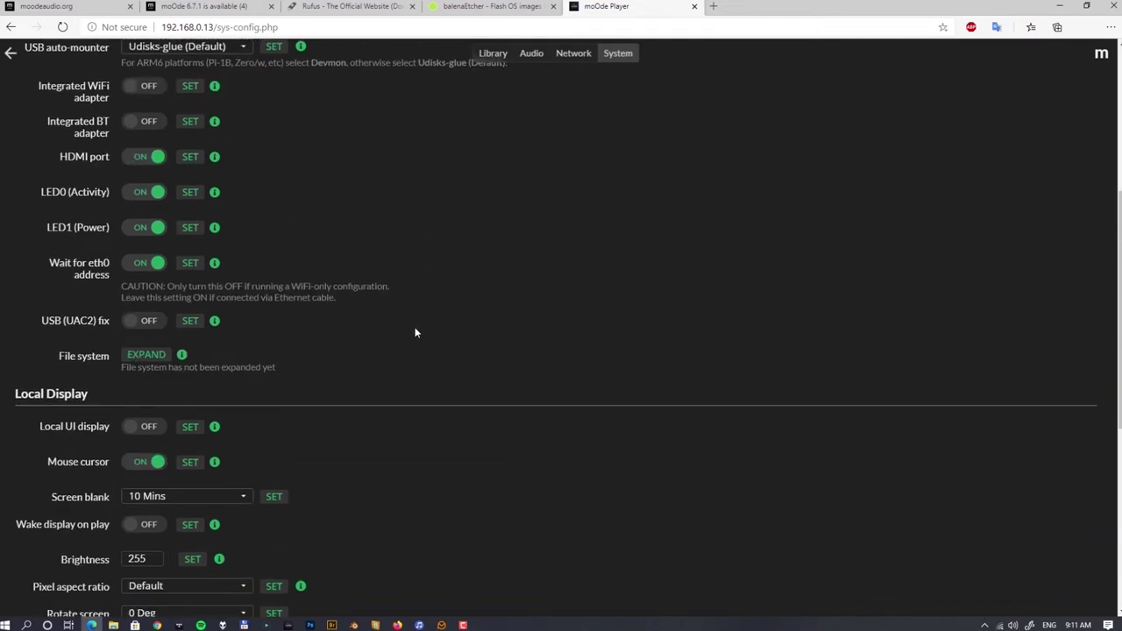
{"action": "left_click", "coordinate": [150, 159]}
{"action": "left_click", "coordinate": [191, 156]}
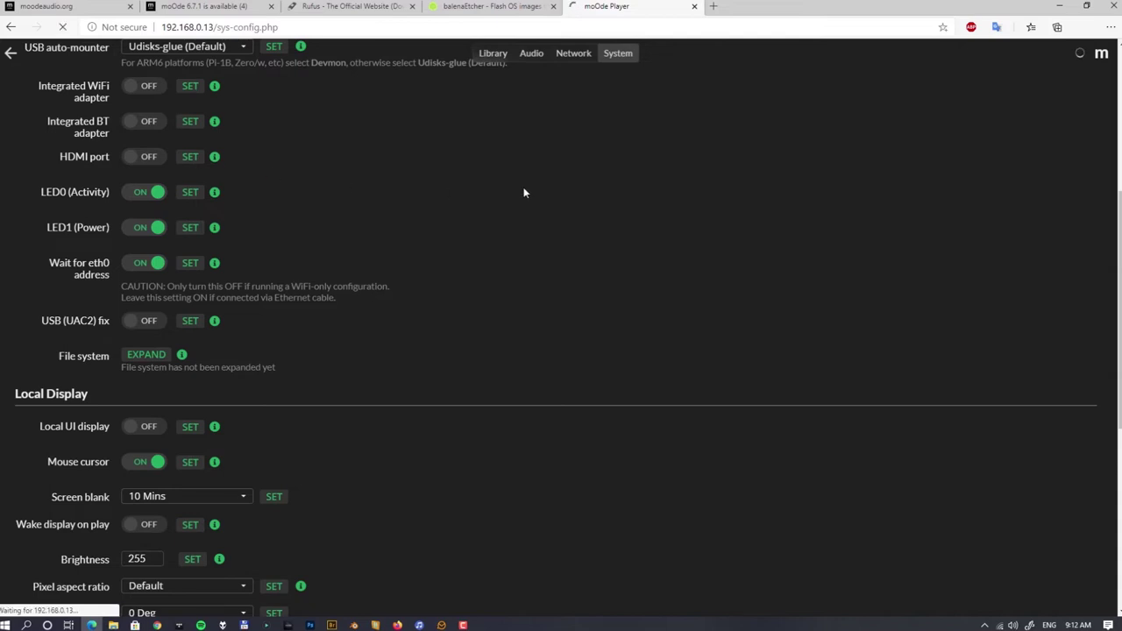
Step: Show the help note about expanding the file system
{"action": "left_click", "coordinate": [182, 354]}
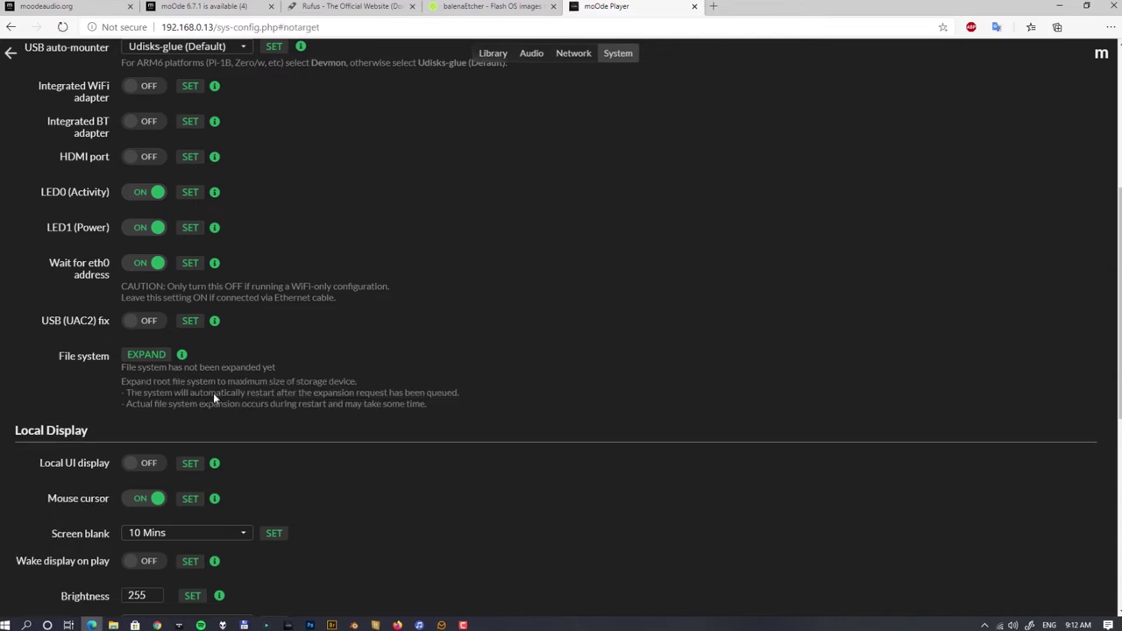
Step: Expand the root file system to the maximum size of the storage device and confirm the request
{"action": "scroll", "coordinate": [215, 389], "scroll_direction": "up", "scroll_amount": 3}
{"action": "scroll", "coordinate": [215, 388], "scroll_direction": "down", "scroll_amount": 2}
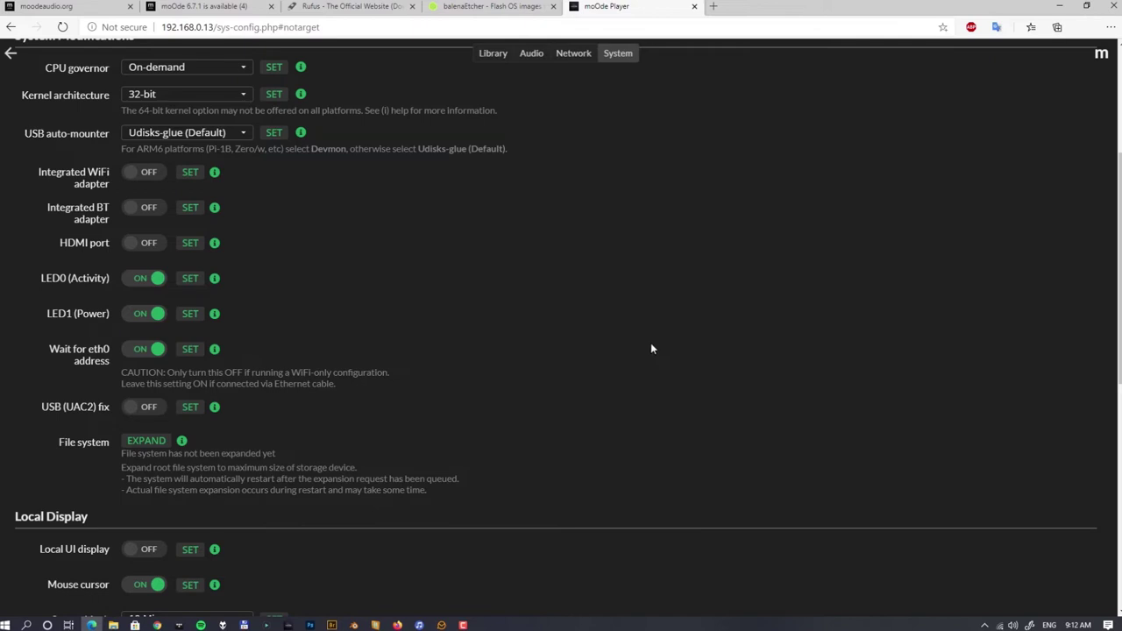
{"action": "scroll", "coordinate": [651, 348], "scroll_direction": "down", "scroll_amount": 1}
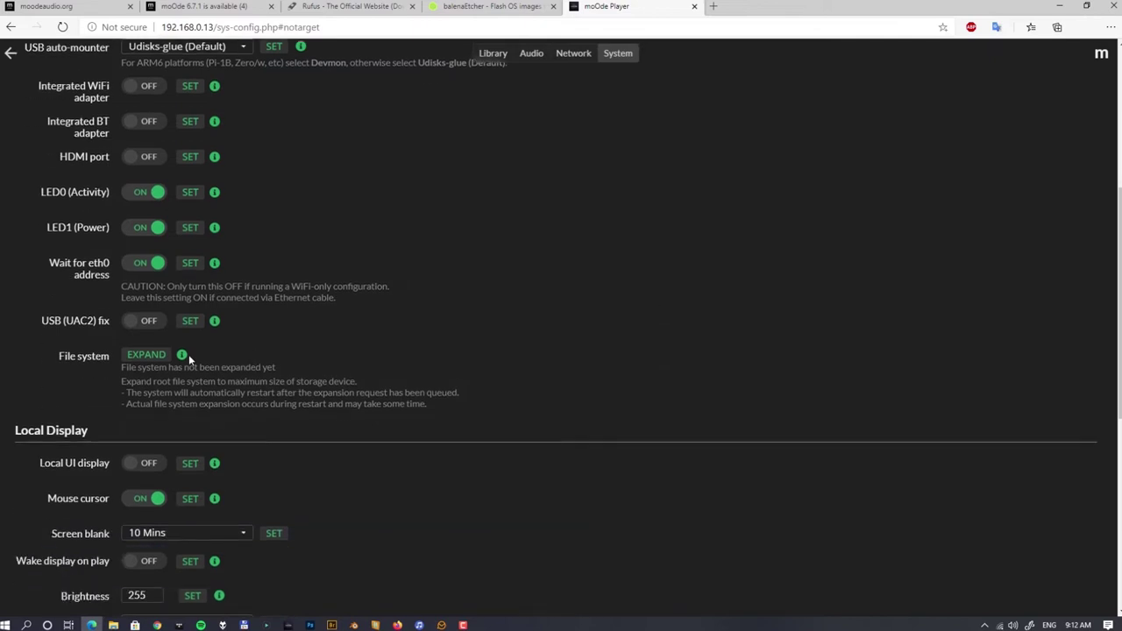
{"action": "scroll", "coordinate": [188, 358], "scroll_direction": "up", "scroll_amount": 2}
{"action": "scroll", "coordinate": [190, 369], "scroll_direction": "down", "scroll_amount": 2}
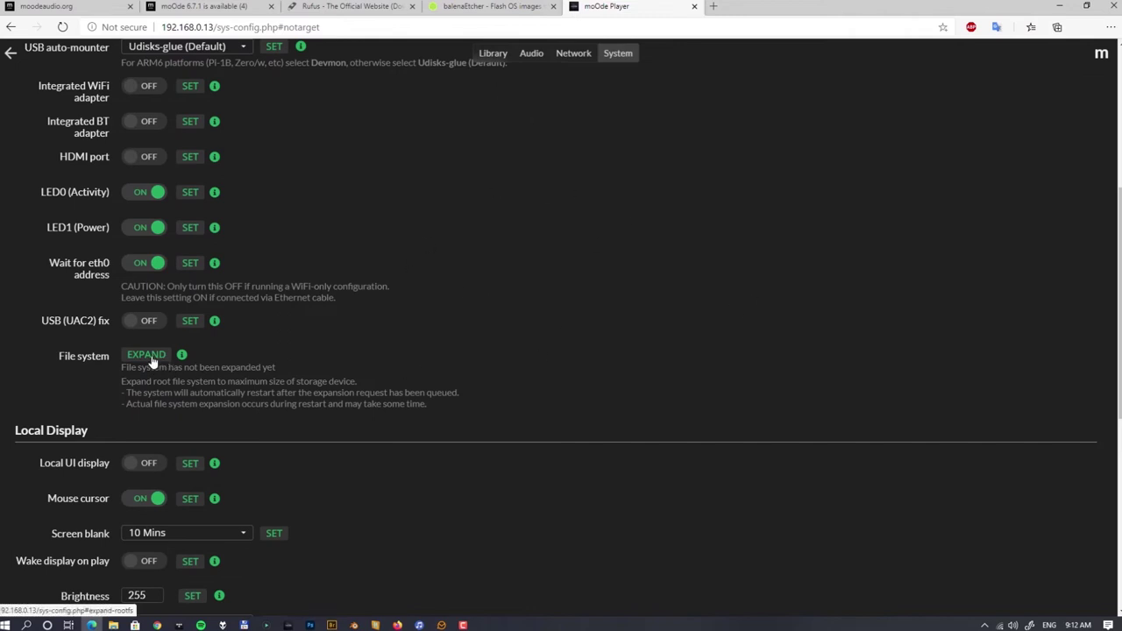
{"action": "scroll", "coordinate": [490, 334], "scroll_direction": "down", "scroll_amount": 1}
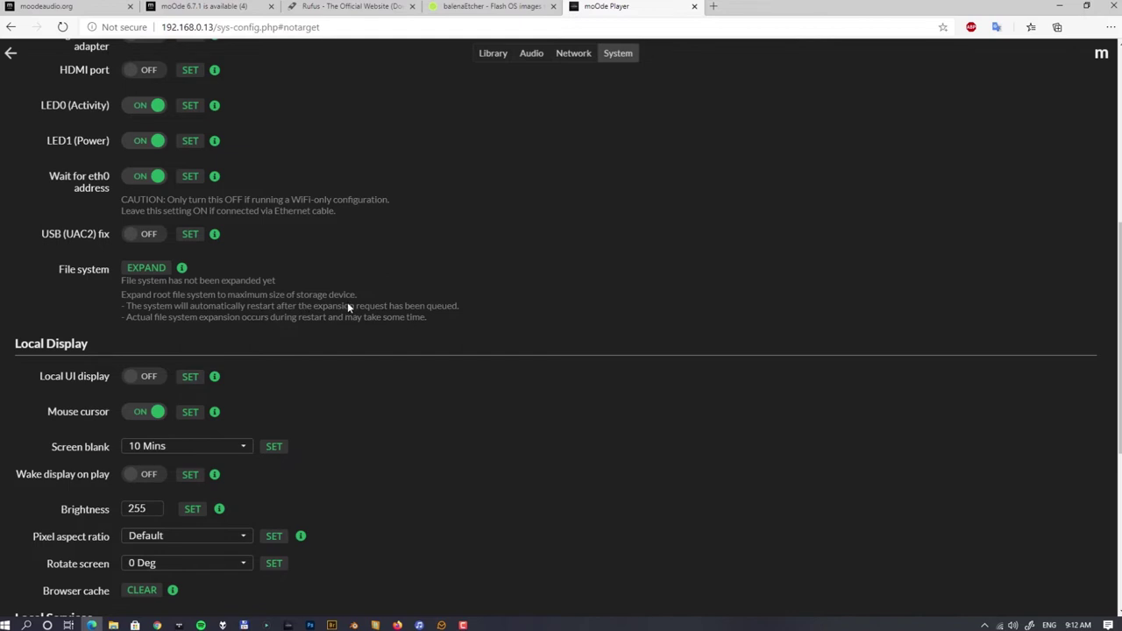
{"action": "left_click", "coordinate": [149, 268]}
{"action": "left_click", "coordinate": [626, 129]}
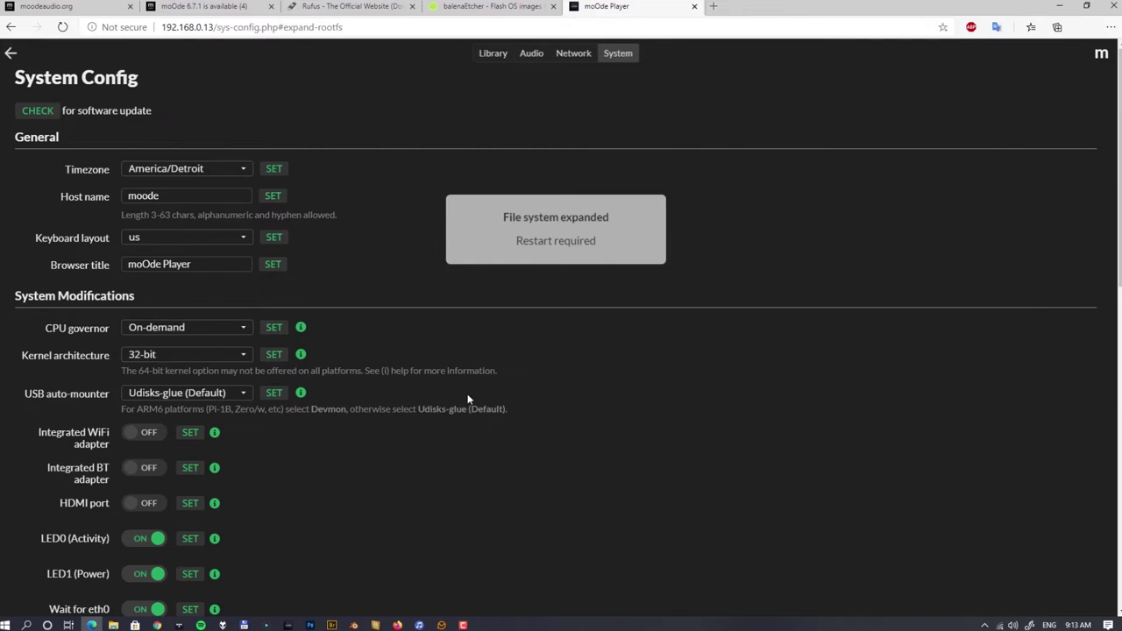
Step: Open the Library configuration page from the player's configuration settings
{"action": "left_click", "coordinate": [1111, 53]}
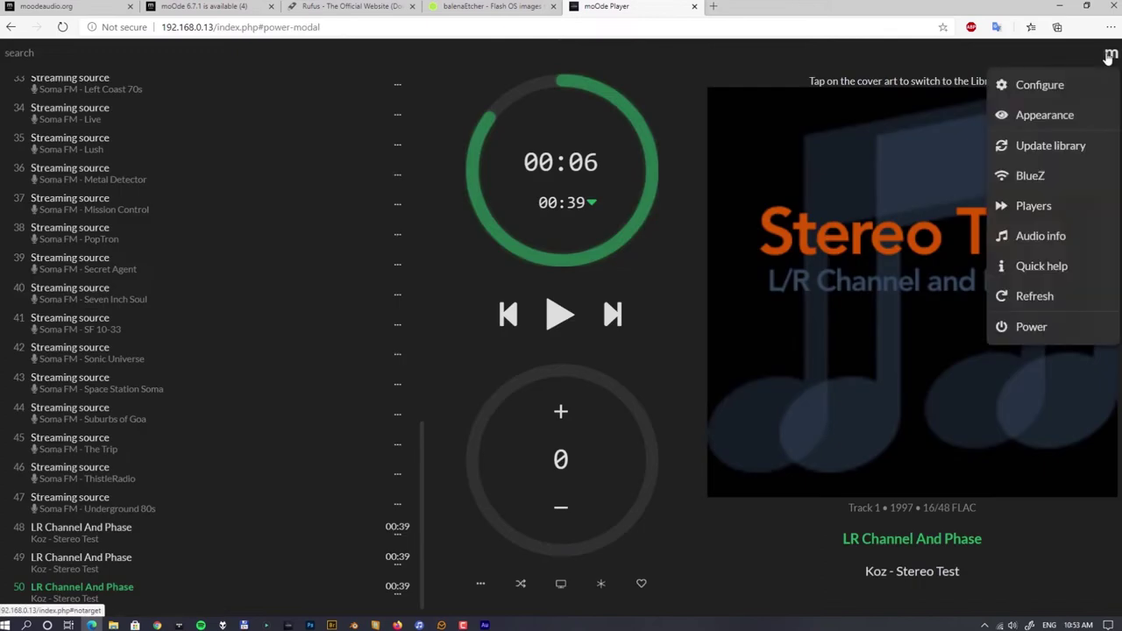
{"action": "left_click", "coordinate": [1059, 85]}
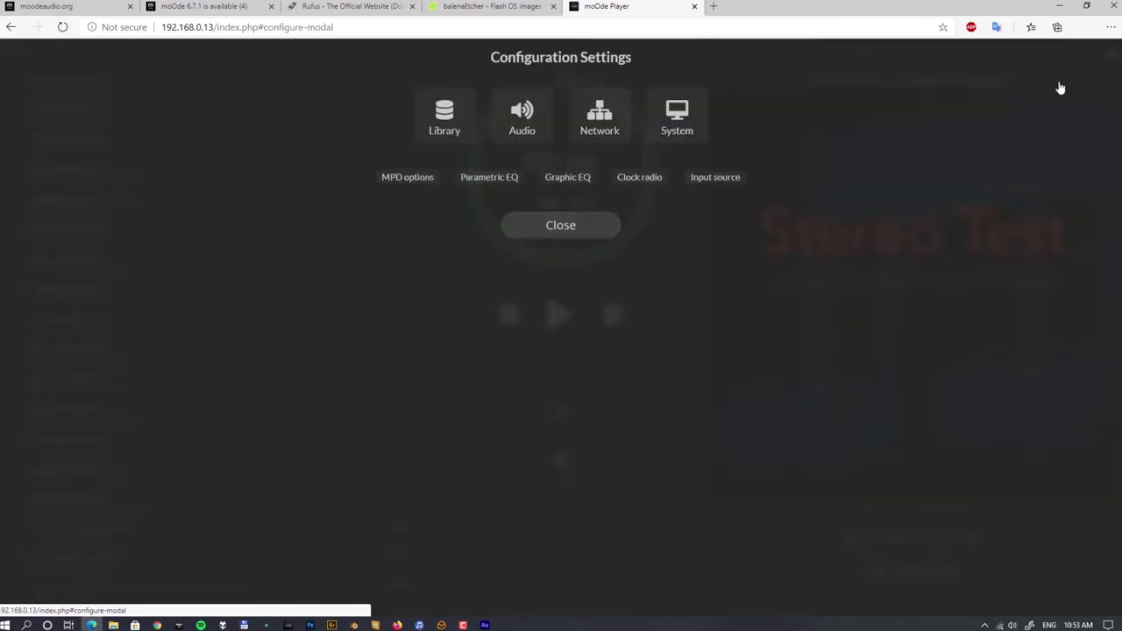
{"action": "left_click", "coordinate": [444, 118]}
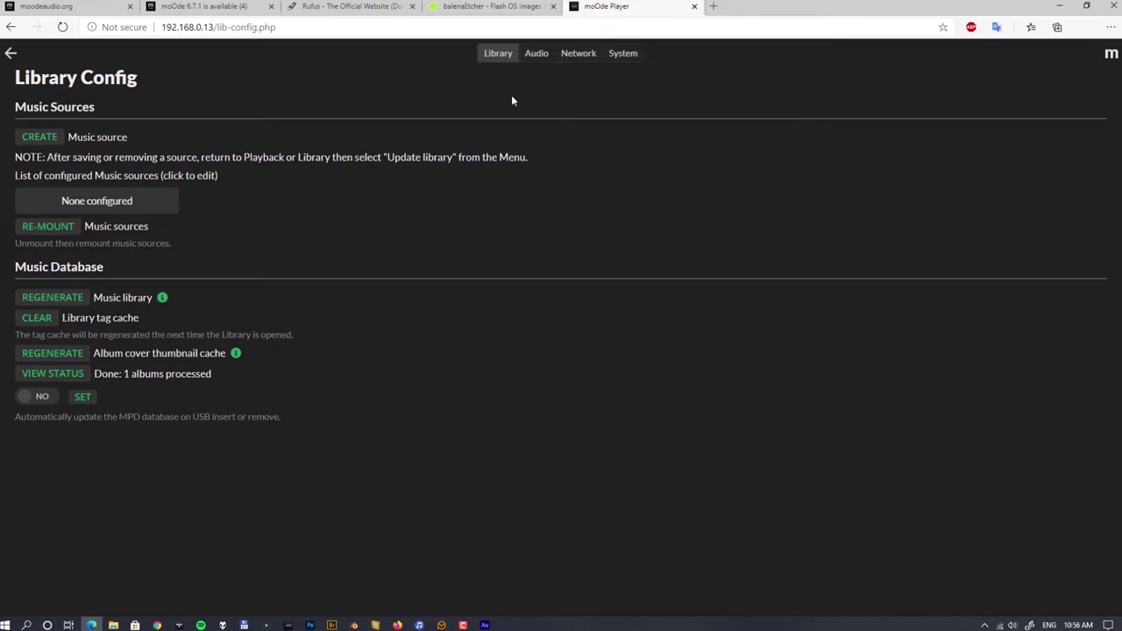
Step: Open the Audio configuration and examine the list of supported I2S audio devices, leaving the device set to None
{"action": "left_click", "coordinate": [536, 57]}
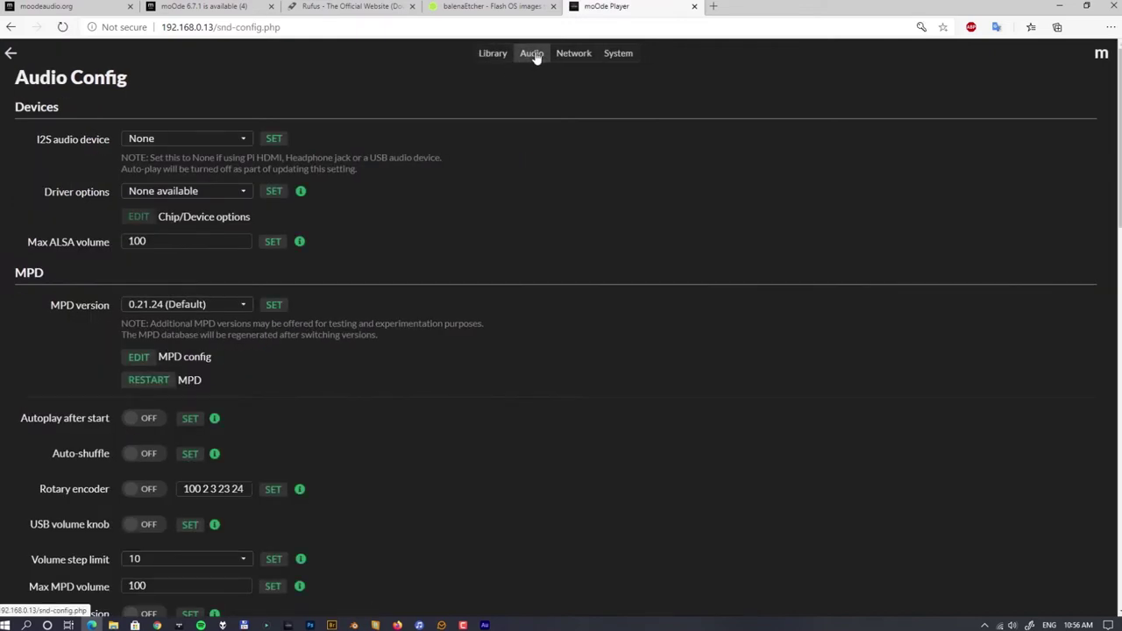
{"action": "left_click", "coordinate": [225, 140]}
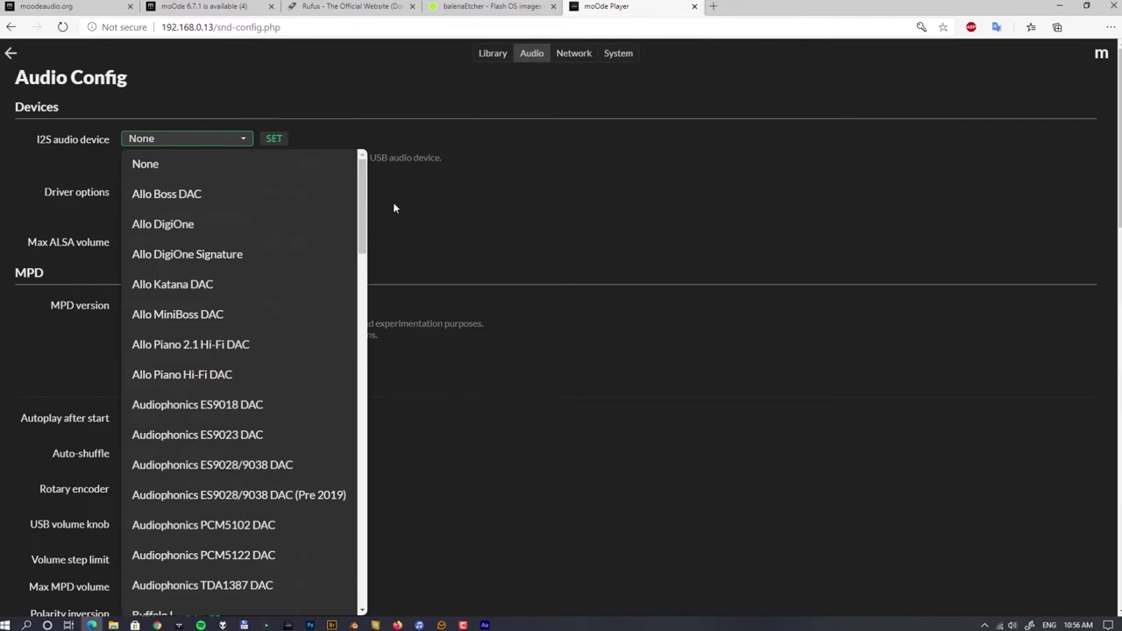
{"action": "scroll", "coordinate": [358, 406], "scroll_direction": "down", "scroll_amount": 8}
{"action": "left_click_drag", "start_coordinate": [359, 406], "coordinate": [363, 624]}
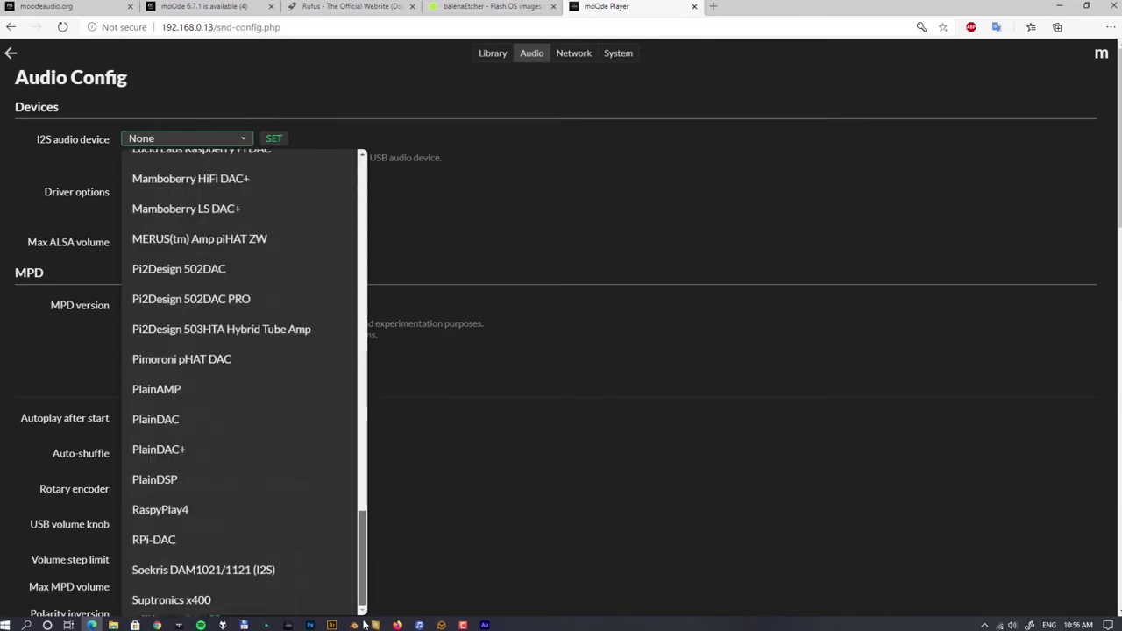
{"action": "scroll", "coordinate": [343, 253], "scroll_direction": "up", "scroll_amount": 15}
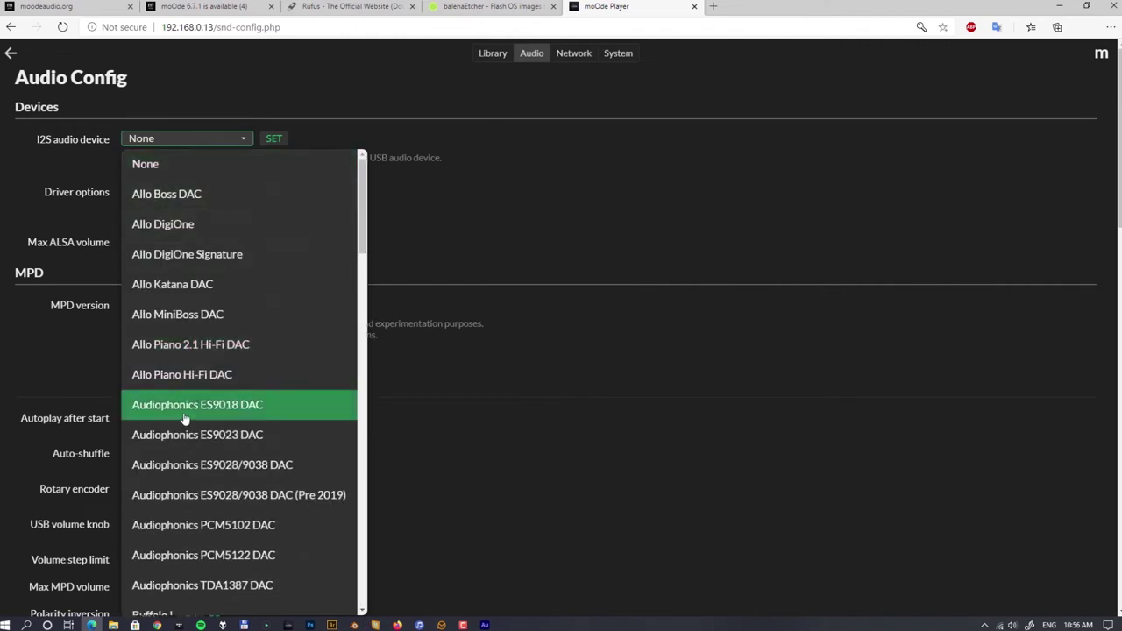
{"action": "left_click", "coordinate": [466, 214]}
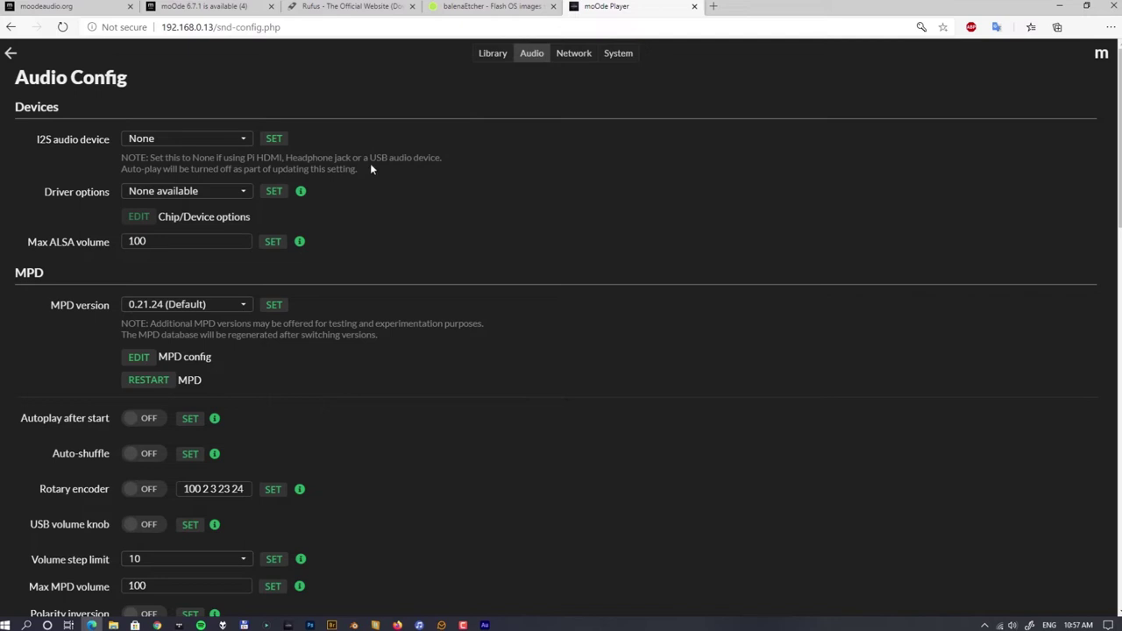
{"action": "left_click", "coordinate": [237, 147]}
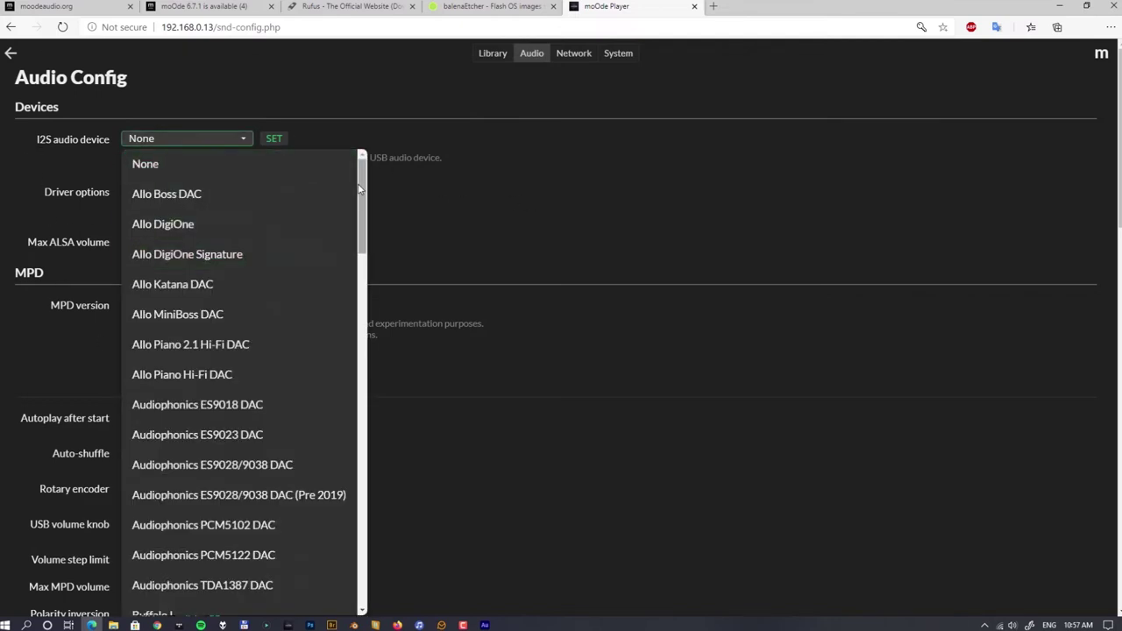
{"action": "mouse_move", "coordinate": [363, 189]}
{"action": "left_mouse_down"}
{"action": "mouse_move", "coordinate": [365, 548]}
{"action": "mouse_move", "coordinate": [363, 188]}
{"action": "left_mouse_up"}
{"action": "left_click_drag", "start_coordinate": [361, 181], "coordinate": [362, 551]}
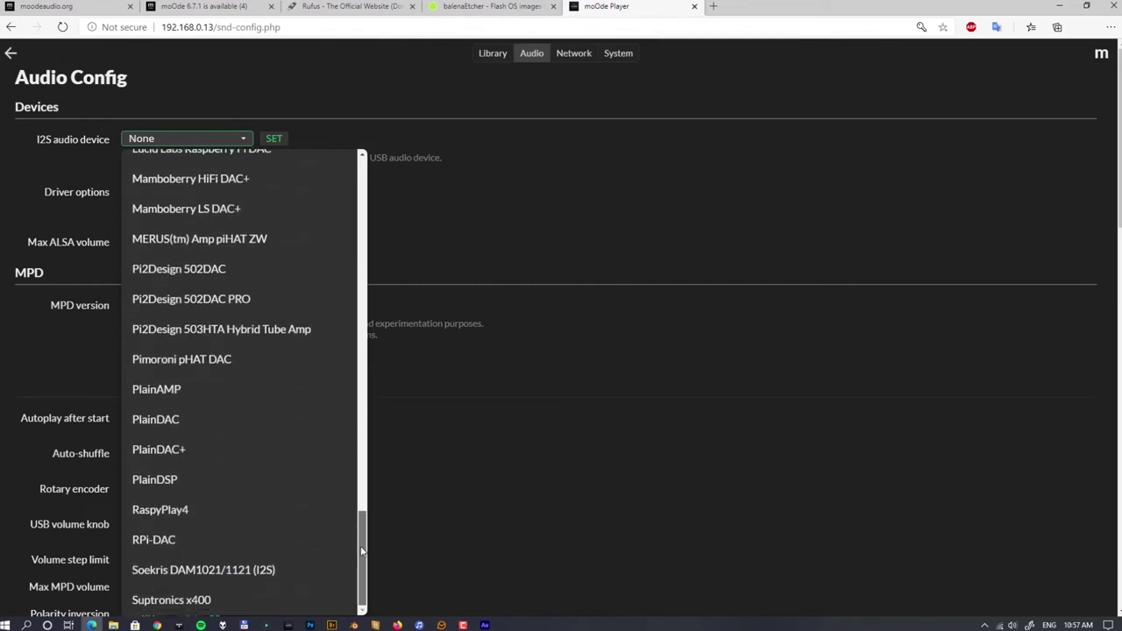
{"action": "scroll", "coordinate": [341, 237], "scroll_direction": "up", "scroll_amount": 20}
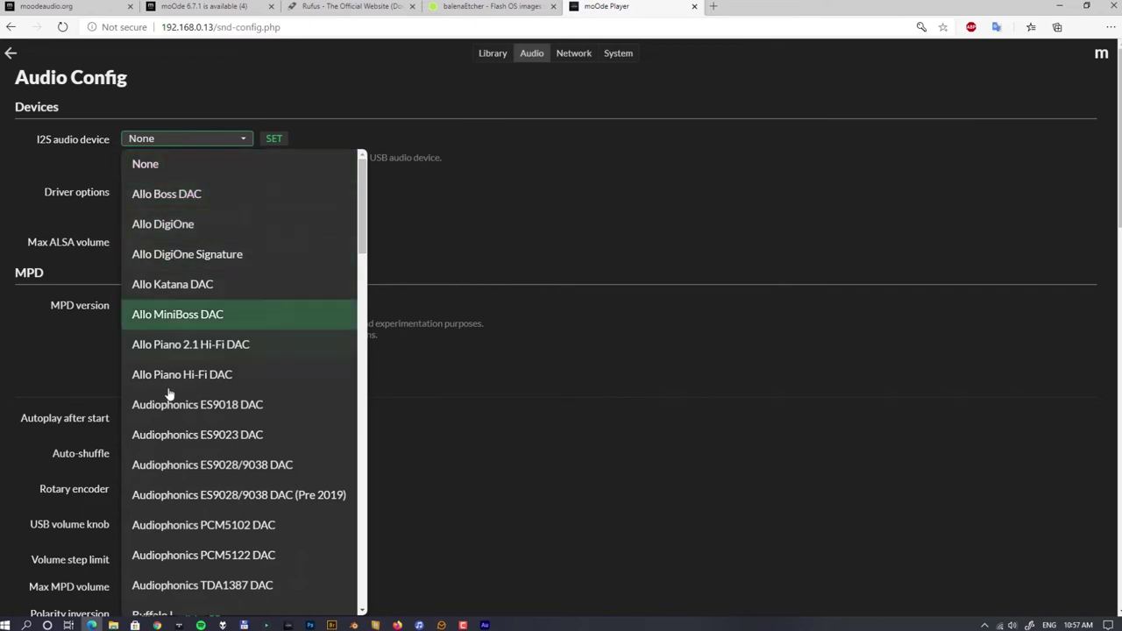
{"action": "left_click", "coordinate": [476, 231]}
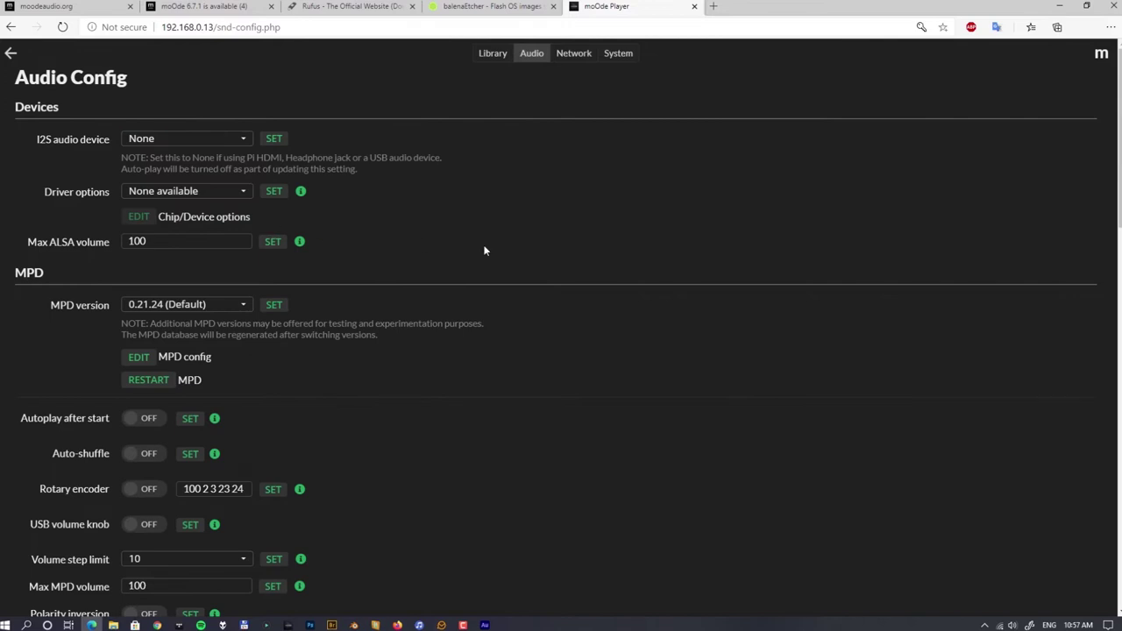
Step: Examine the MPD options in the Audio configuration, including autoplay, volume limits, crossfade and HTTP streaming
{"action": "scroll", "coordinate": [501, 256], "scroll_direction": "down", "scroll_amount": 2}
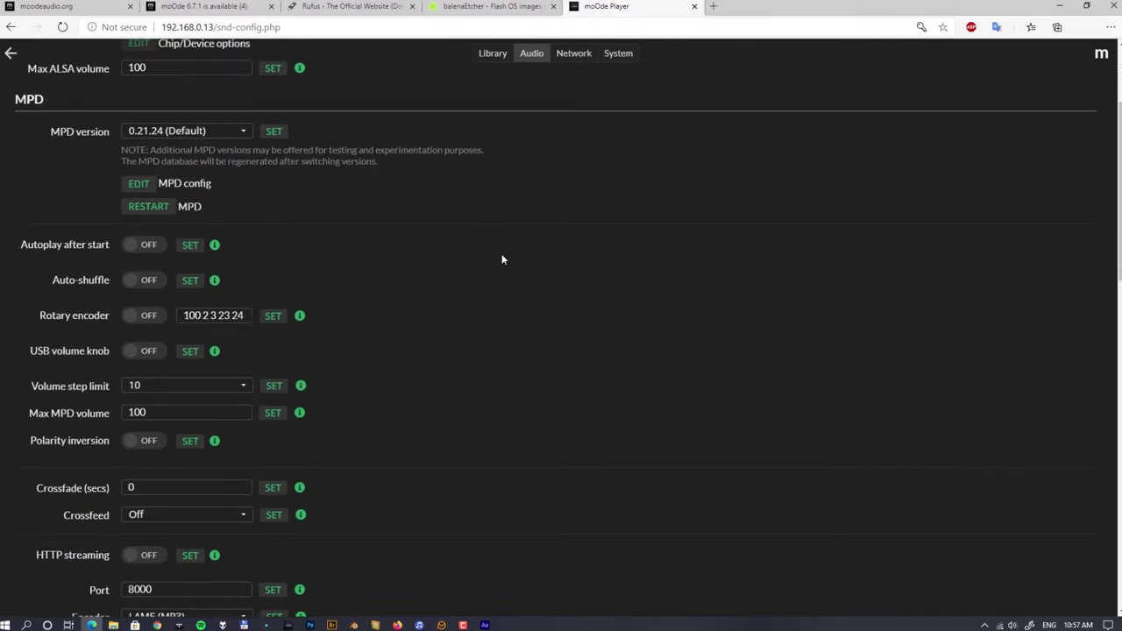
{"action": "scroll", "coordinate": [502, 256], "scroll_direction": "up", "scroll_amount": 2}
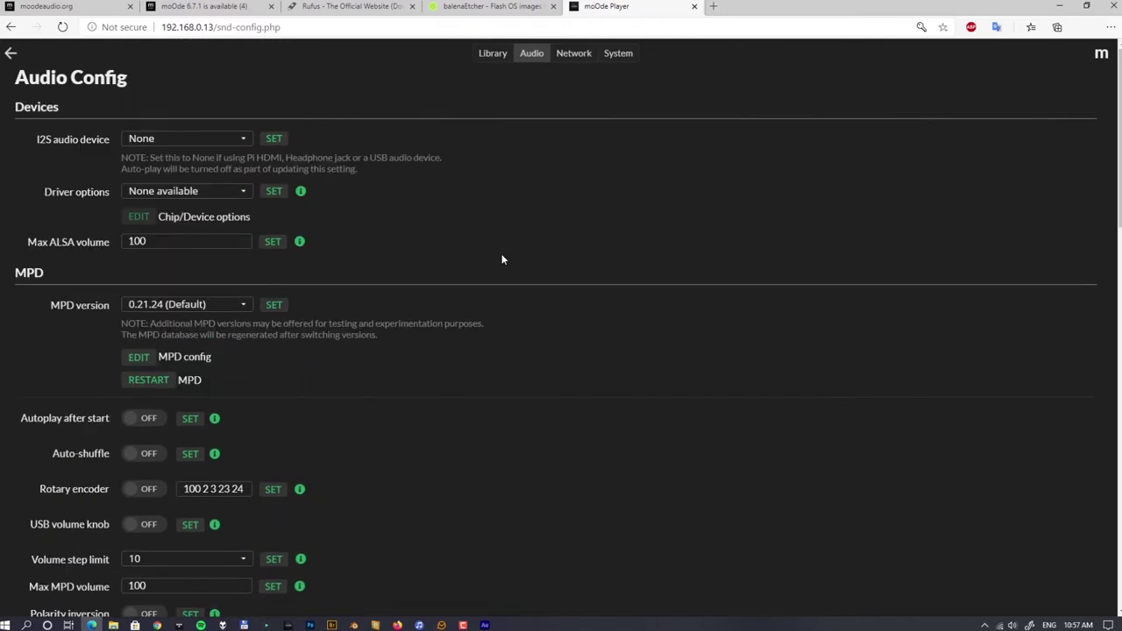
{"action": "scroll", "coordinate": [499, 247], "scroll_direction": "down", "scroll_amount": 2}
{"action": "scroll", "coordinate": [499, 242], "scroll_direction": "down", "scroll_amount": 5}
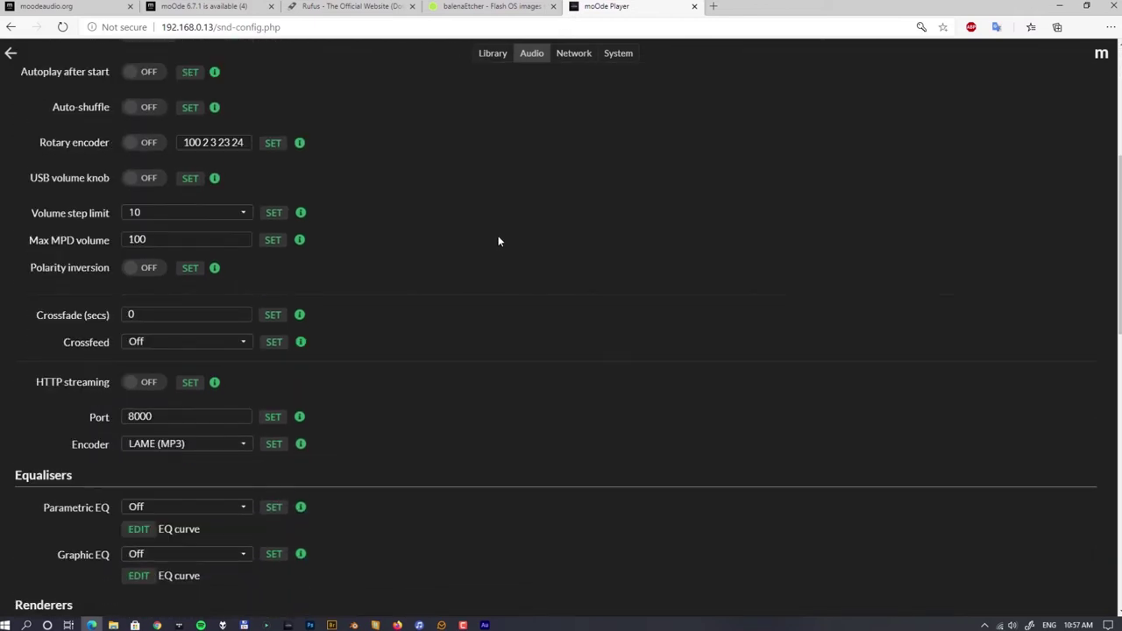
{"action": "scroll", "coordinate": [497, 238], "scroll_direction": "up", "scroll_amount": 3}
{"action": "scroll", "coordinate": [466, 215], "scroll_direction": "up", "scroll_amount": 1}
{"action": "scroll", "coordinate": [455, 210], "scroll_direction": "up", "scroll_amount": 1}
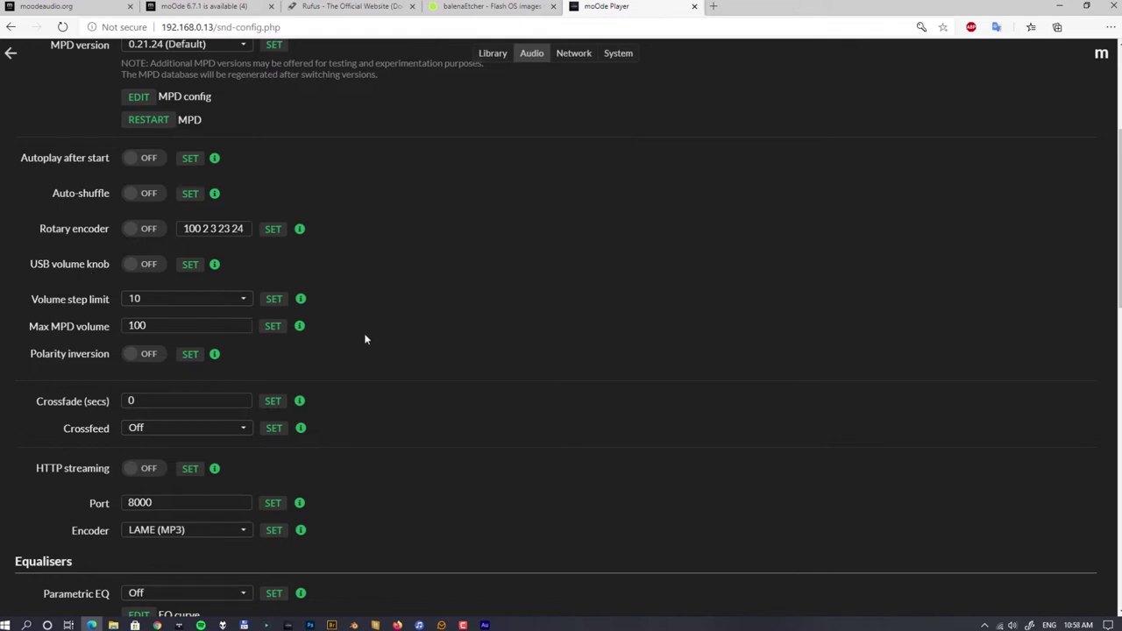
{"action": "scroll", "coordinate": [363, 336], "scroll_direction": "down", "scroll_amount": 3}
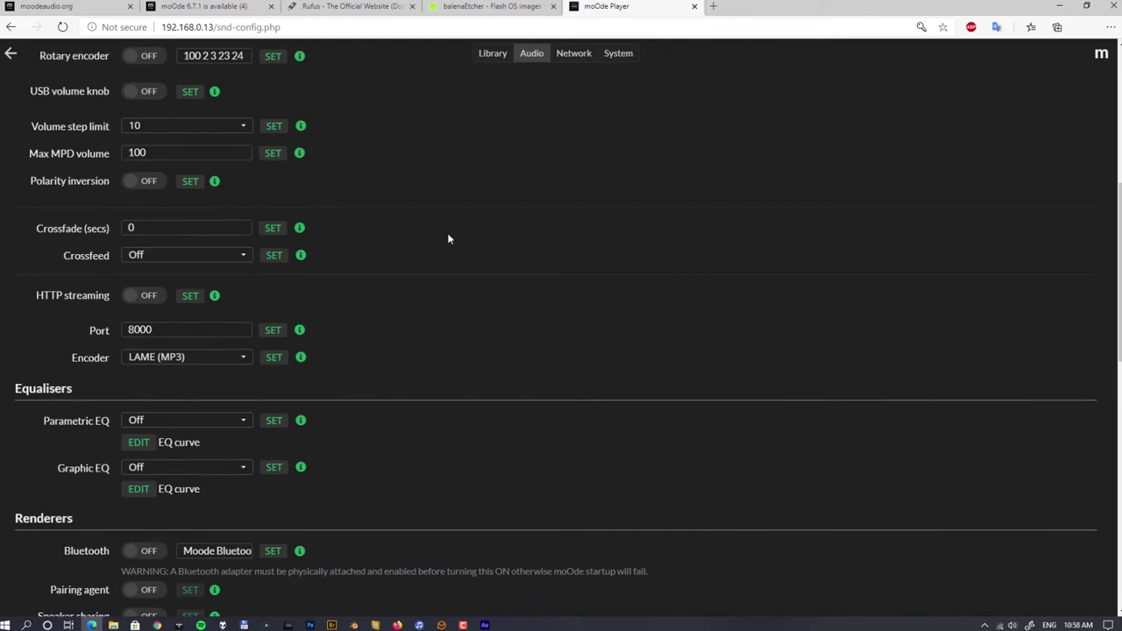
Step: Examine the equaliser, Bluetooth, Airplay, Spotify, Squeezelite and UPnP/DLNA settings in the Audio configuration
{"action": "scroll", "coordinate": [447, 239], "scroll_direction": "down", "scroll_amount": 3}
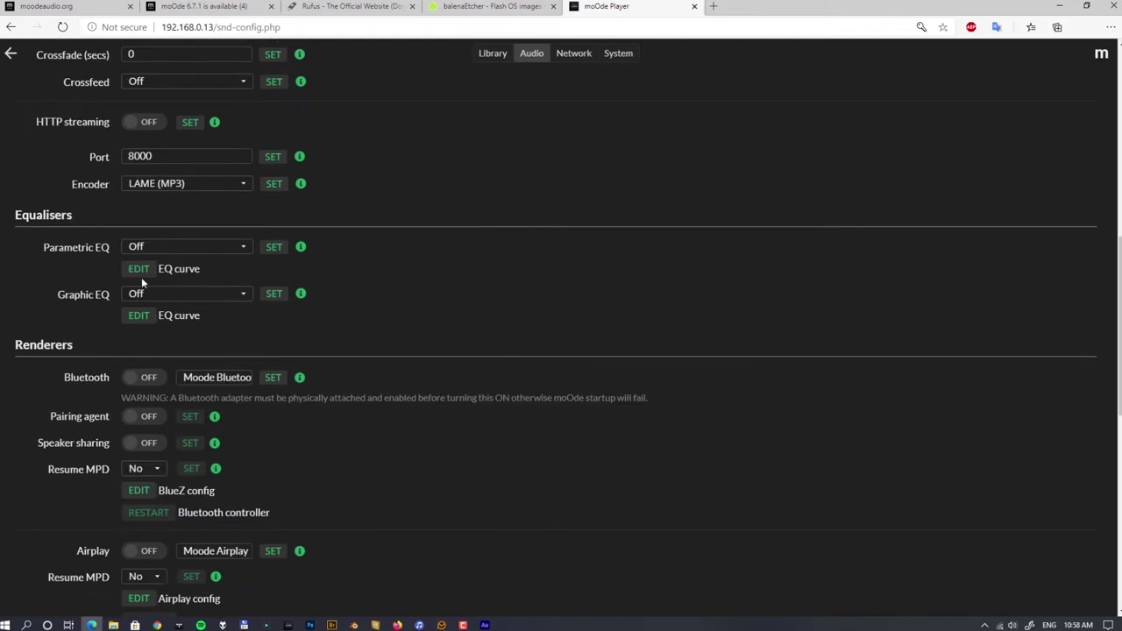
{"action": "scroll", "coordinate": [64, 330], "scroll_direction": "down", "scroll_amount": 3}
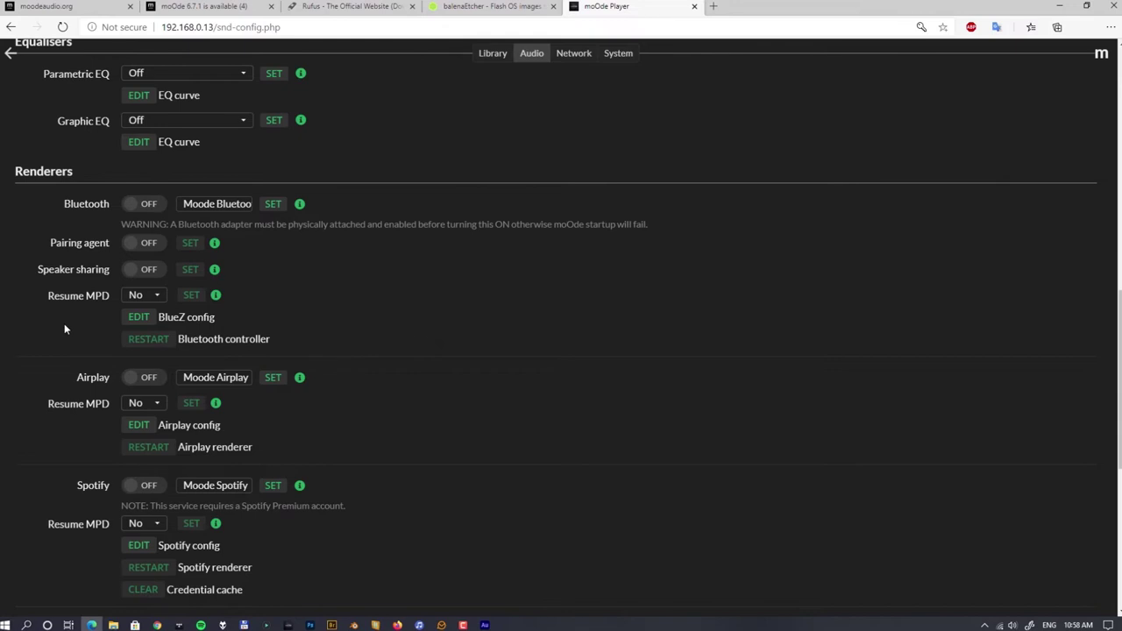
{"action": "scroll", "coordinate": [64, 329], "scroll_direction": "up", "scroll_amount": 1}
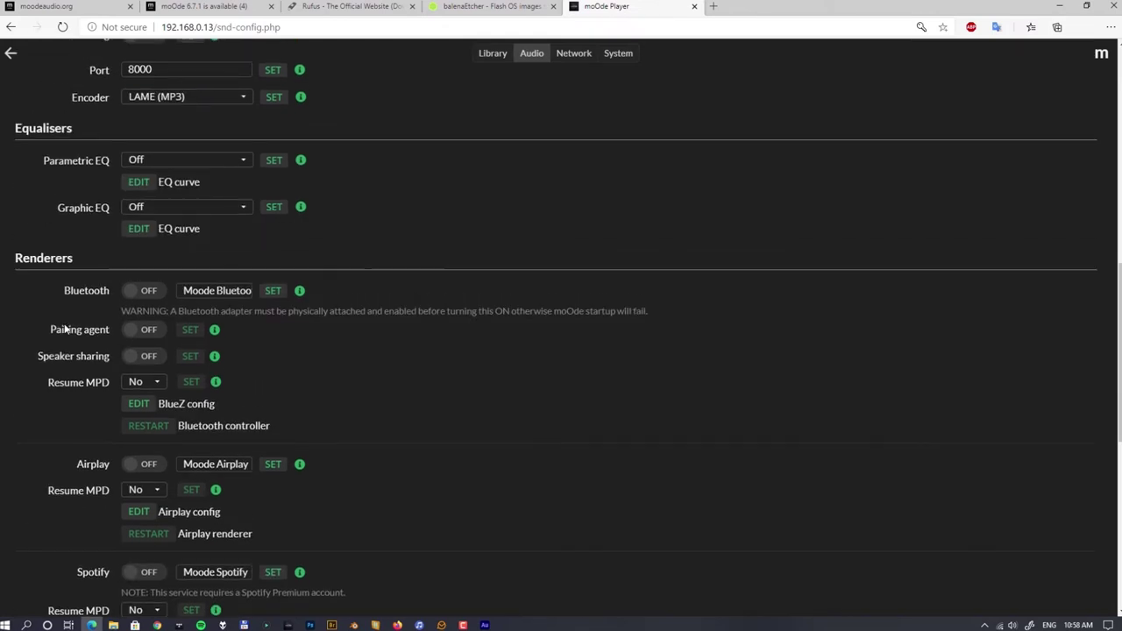
{"action": "scroll", "coordinate": [65, 328], "scroll_direction": "down", "scroll_amount": 1}
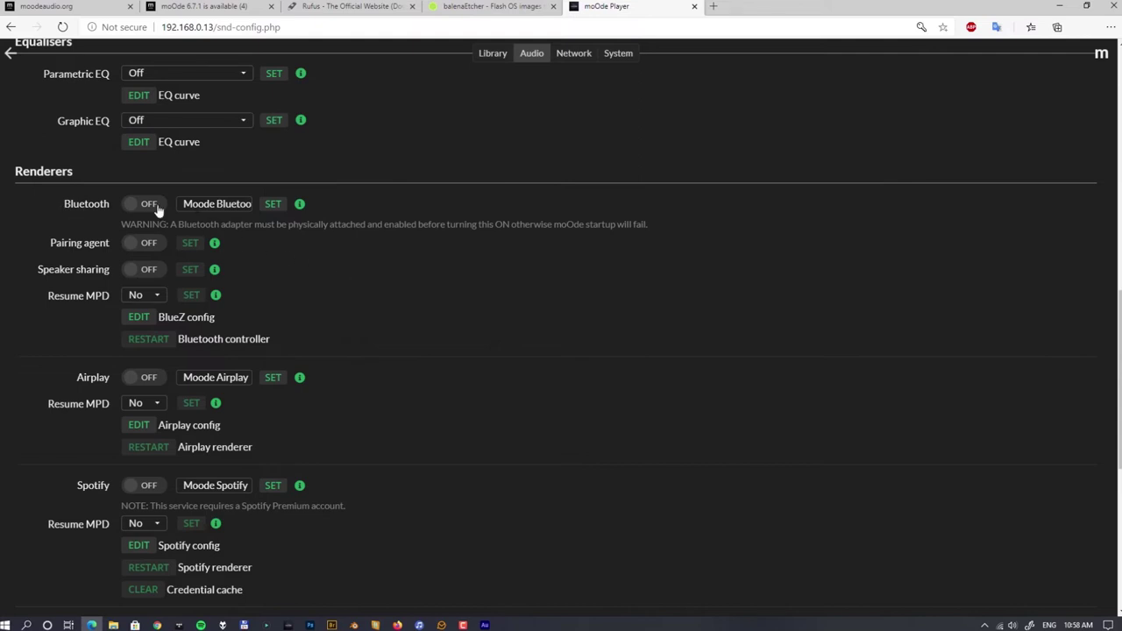
{"action": "scroll", "coordinate": [394, 293], "scroll_direction": "down", "scroll_amount": 2}
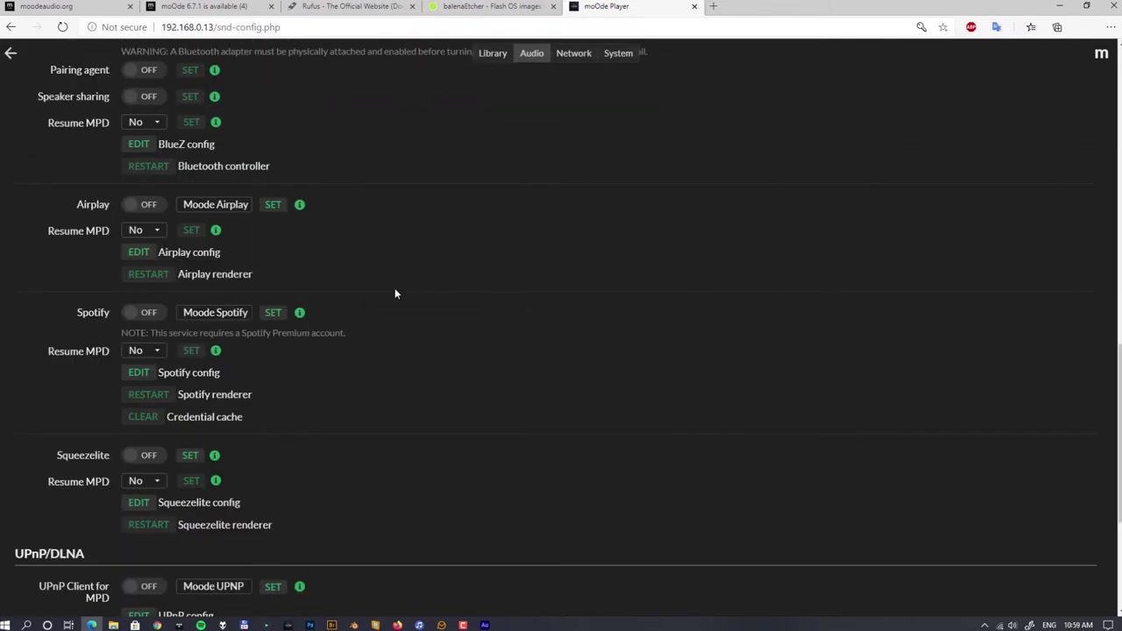
{"action": "scroll", "coordinate": [394, 294], "scroll_direction": "up", "scroll_amount": 1}
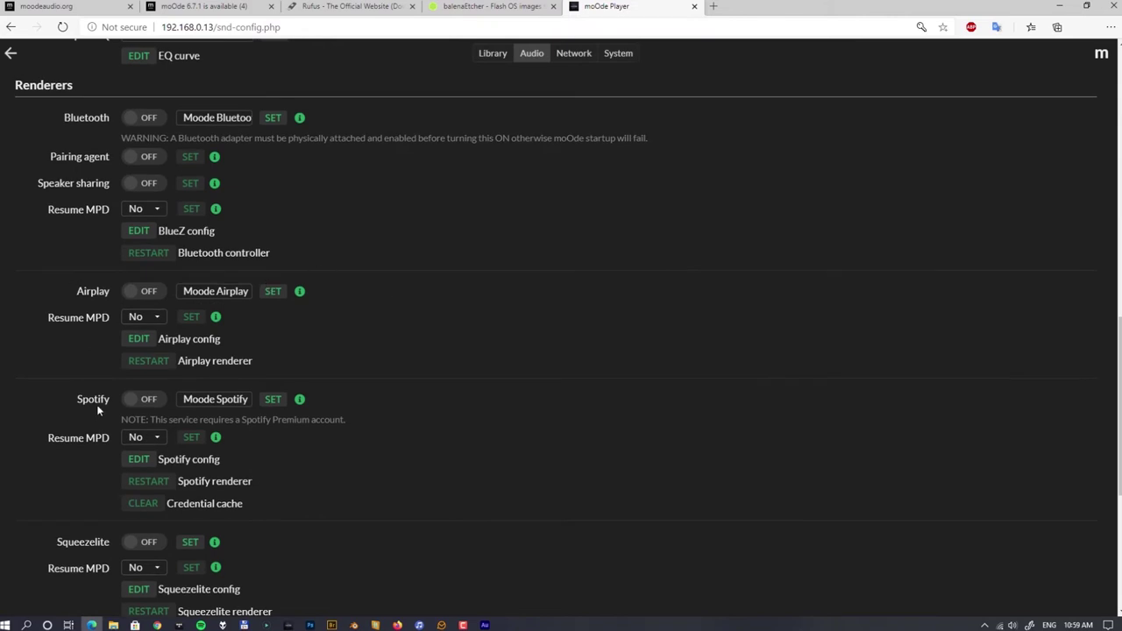
{"action": "scroll", "coordinate": [83, 434], "scroll_direction": "down", "scroll_amount": 1}
{"action": "scroll", "coordinate": [333, 438], "scroll_direction": "down", "scroll_amount": 2}
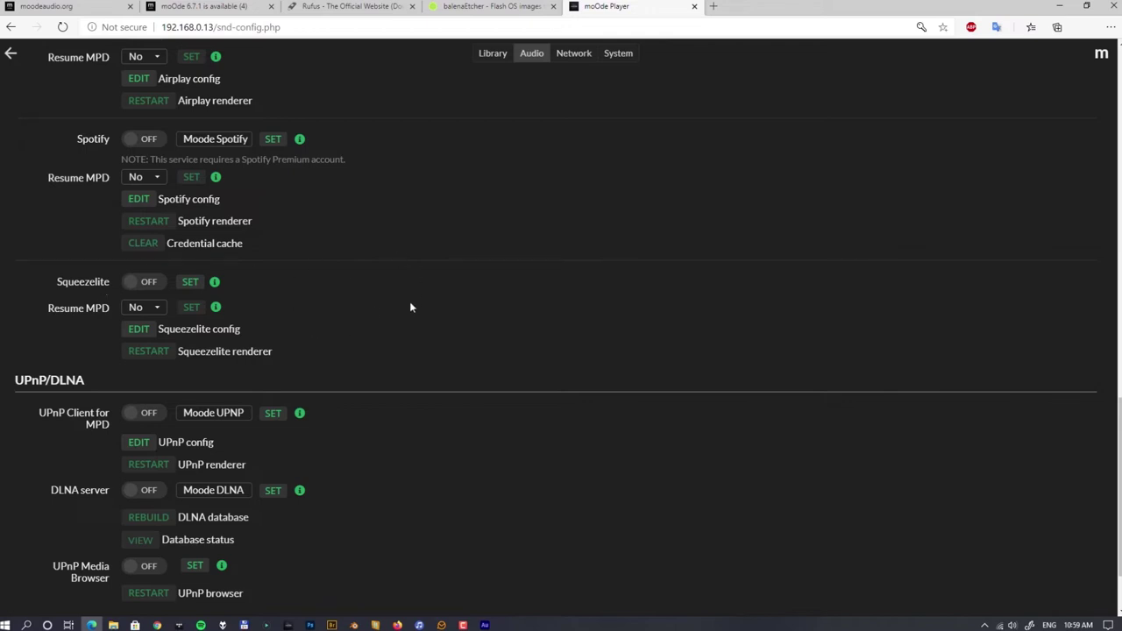
{"action": "scroll", "coordinate": [410, 306], "scroll_direction": "up", "scroll_amount": 1}
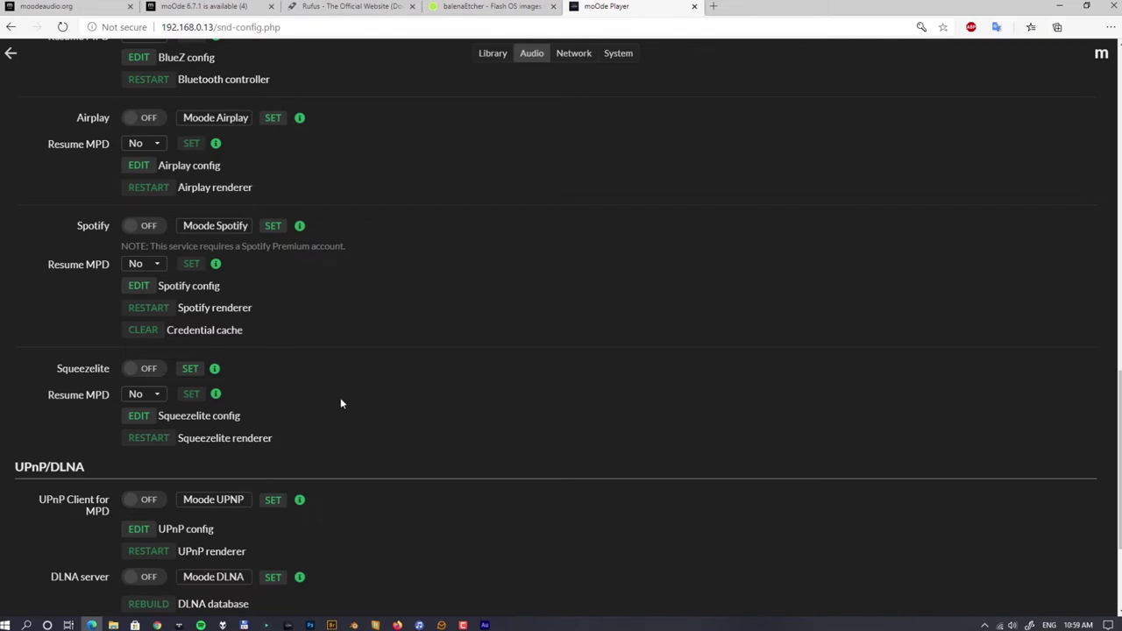
{"action": "scroll", "coordinate": [342, 403], "scroll_direction": "down", "scroll_amount": 2}
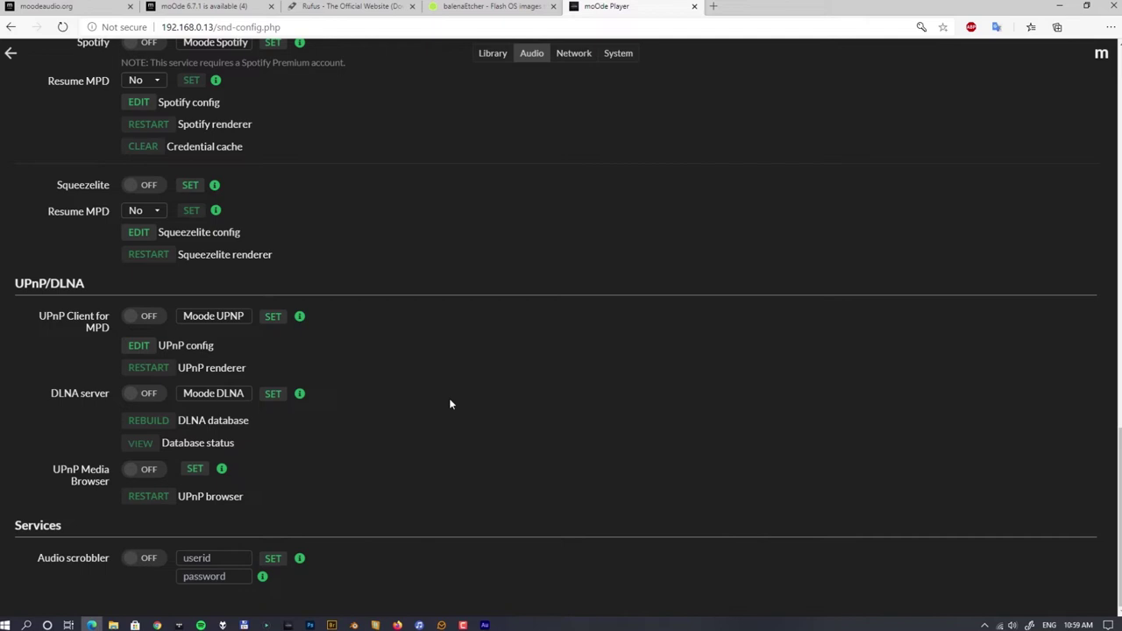
Step: Open the UPnP configuration for the MPD client and choose FLAC (Lossless) as the TIDAL stream quality
{"action": "left_click", "coordinate": [145, 318]}
{"action": "left_click", "coordinate": [138, 345]}
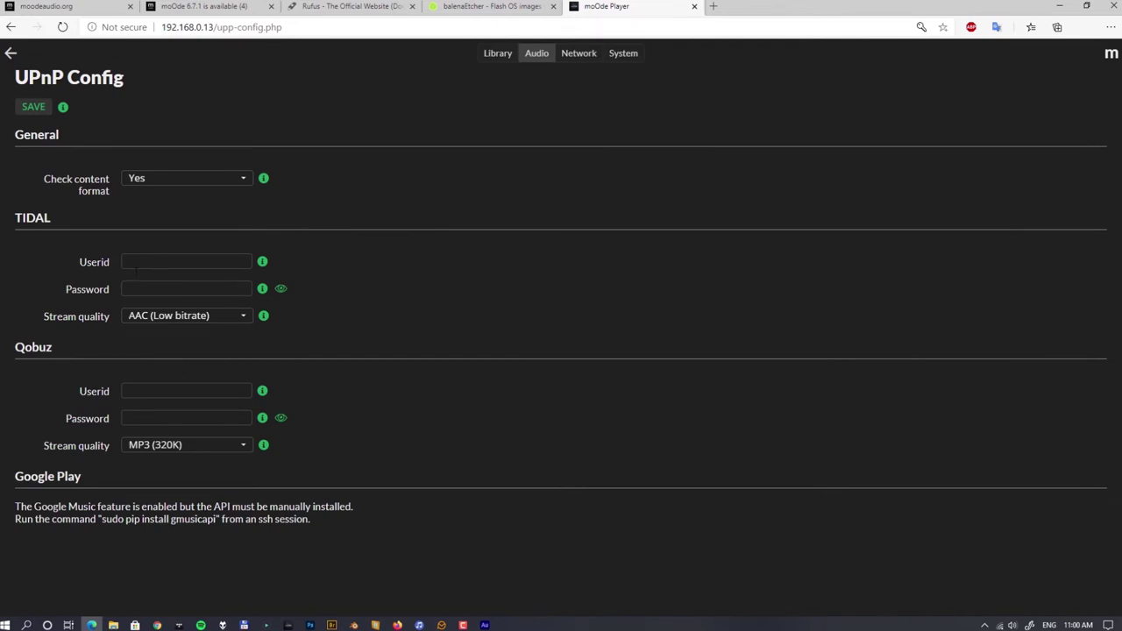
{"action": "left_click", "coordinate": [156, 326]}
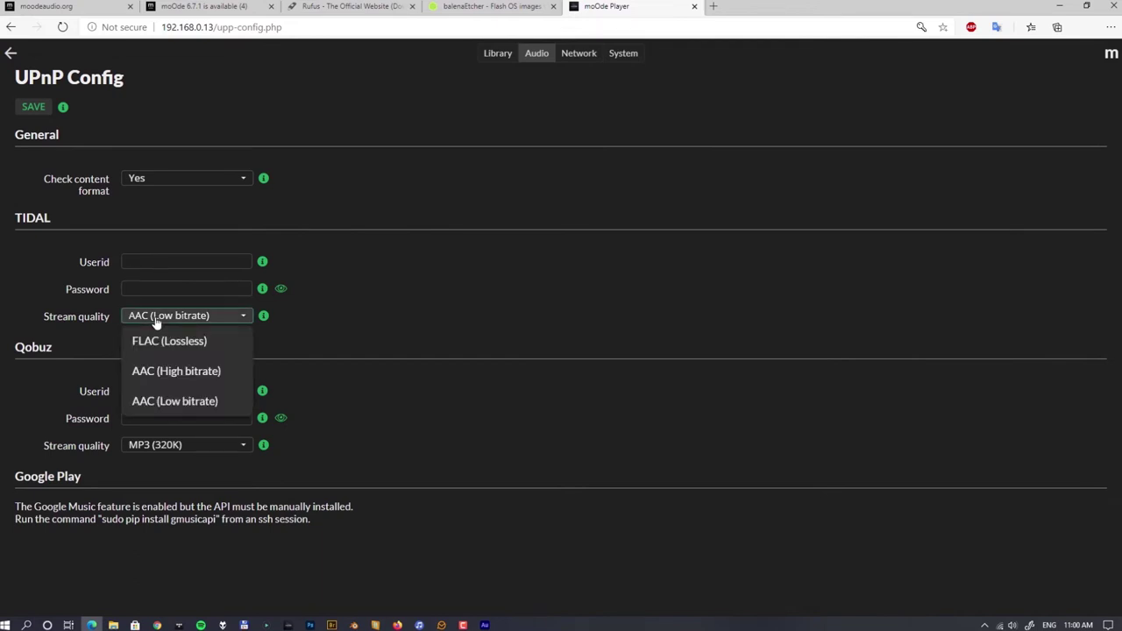
{"action": "left_click", "coordinate": [160, 340]}
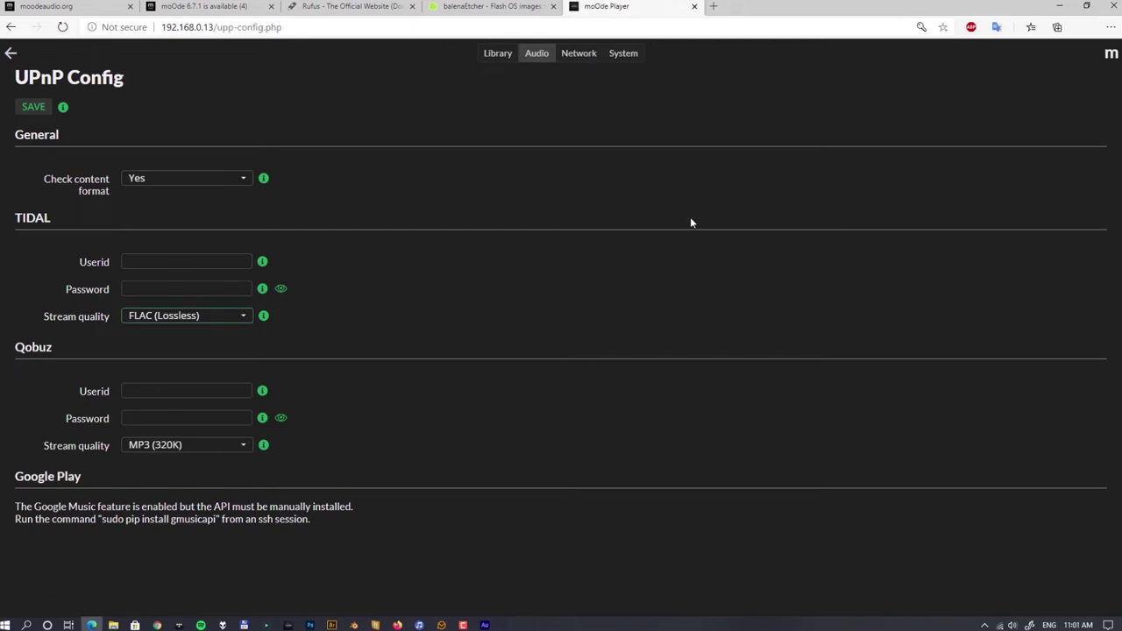
Step: Open the Network configuration page
{"action": "left_click", "coordinate": [588, 54]}
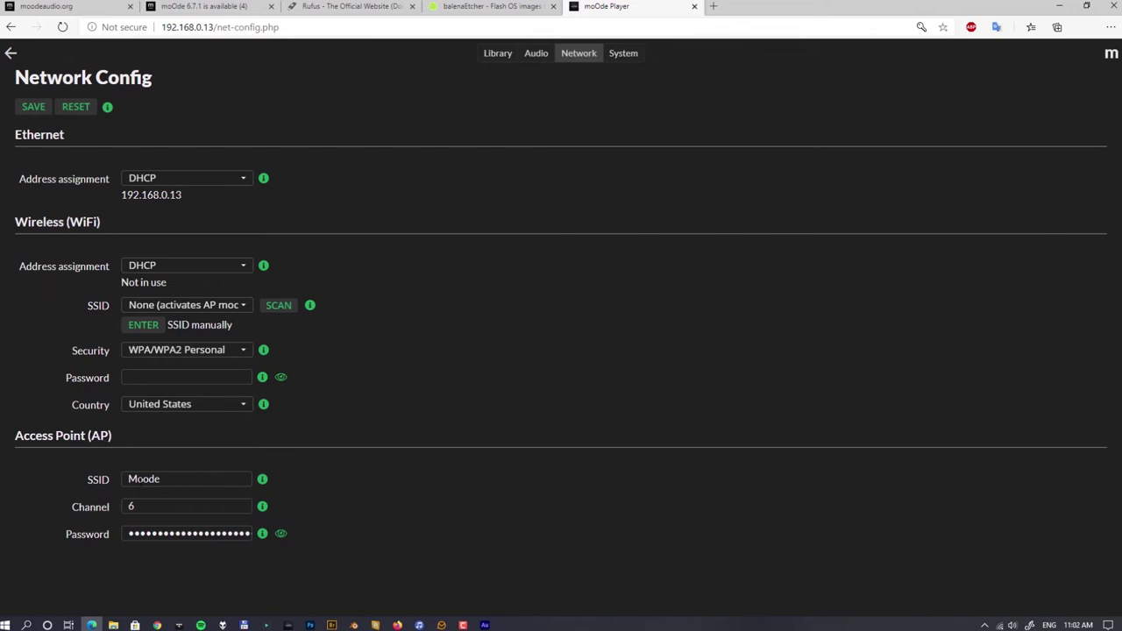
Step: Examine the general settings and system modifications on the System configuration page
{"action": "left_click", "coordinate": [623, 54]}
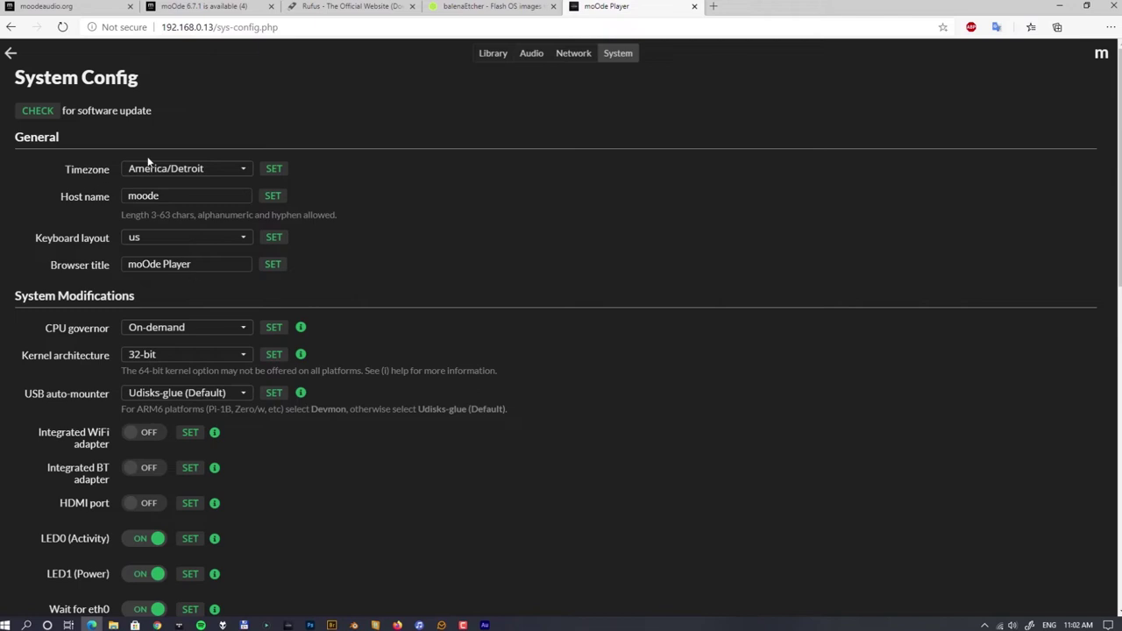
{"action": "scroll", "coordinate": [394, 245], "scroll_direction": "down", "scroll_amount": 1}
{"action": "scroll", "coordinate": [393, 244], "scroll_direction": "down", "scroll_amount": 1}
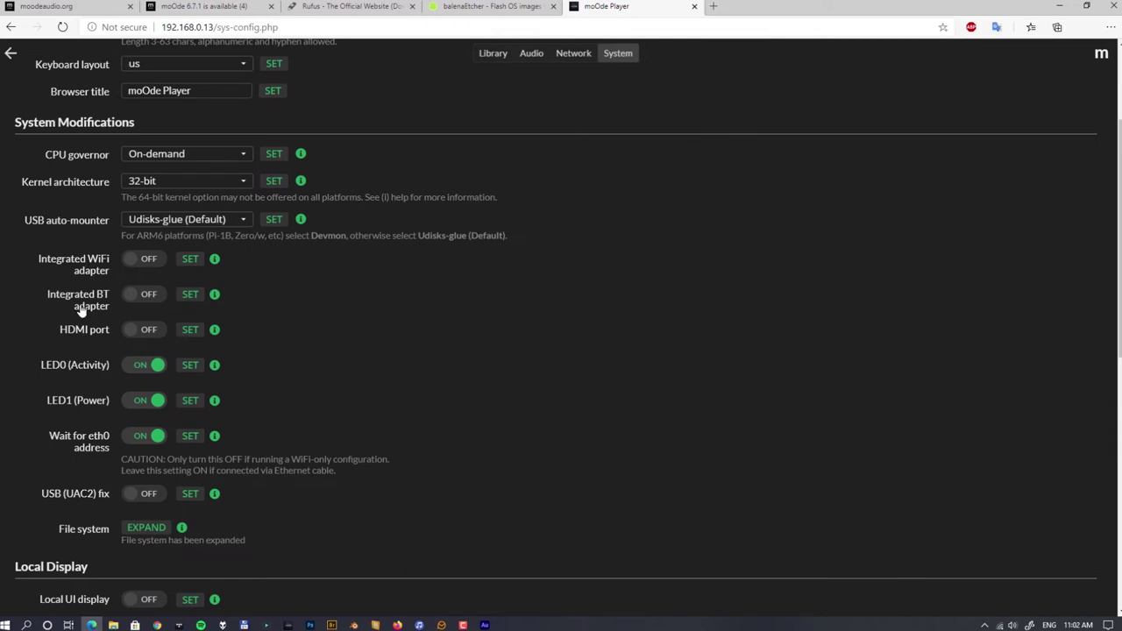
Step: In the MPD configuration, set the audio output to SMSL IQ USB2.0 and the volume control to Software
{"action": "left_click", "coordinate": [537, 56]}
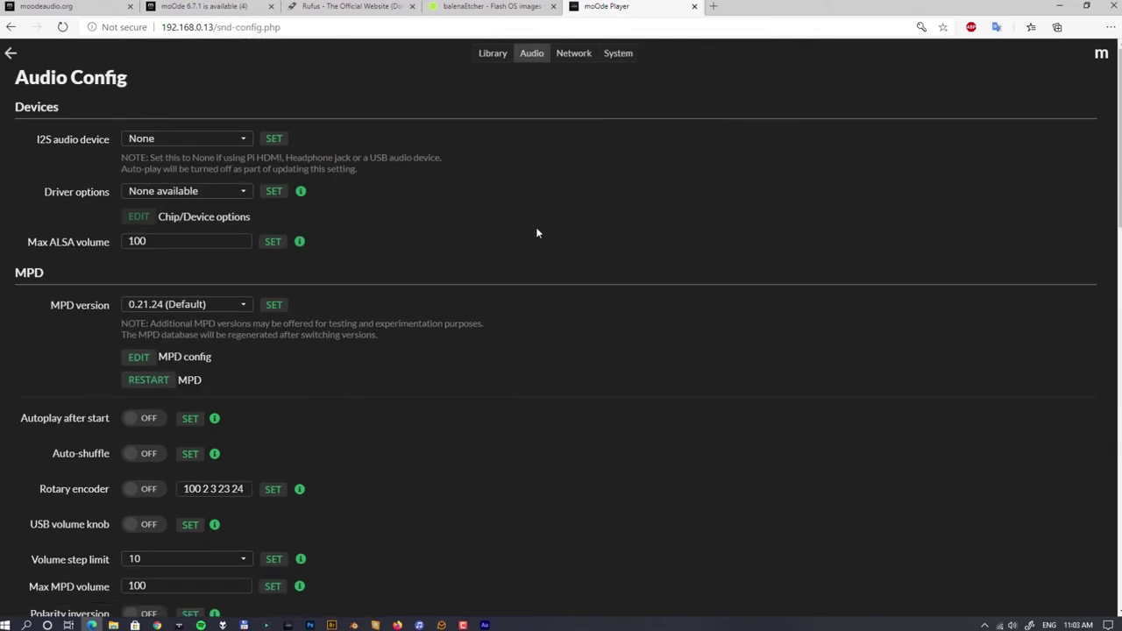
{"action": "left_click", "coordinate": [139, 358]}
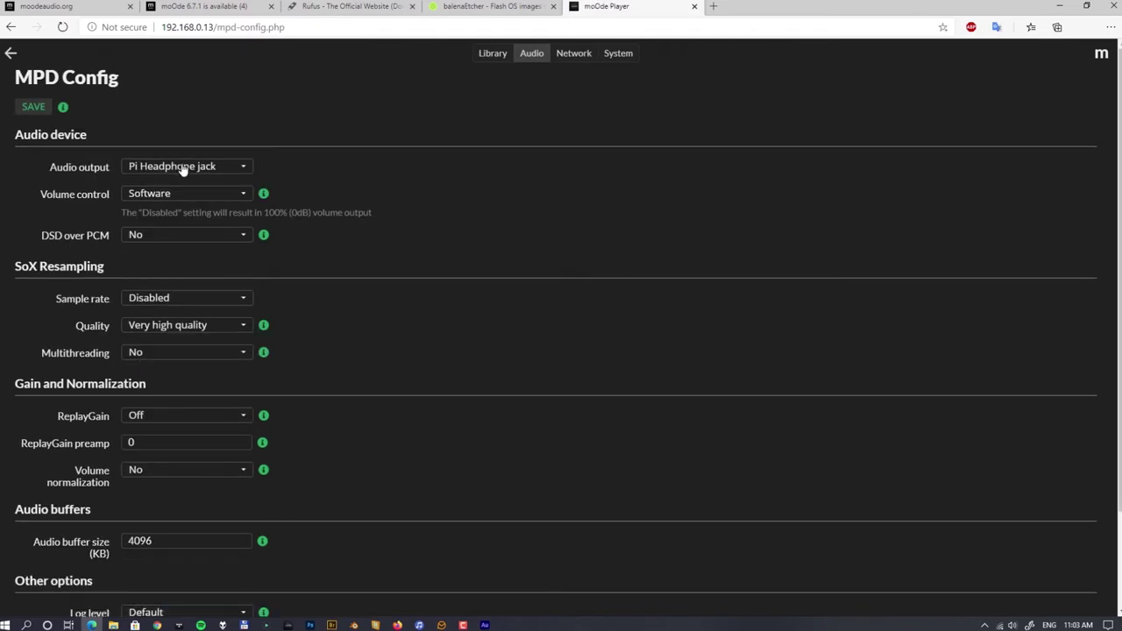
{"action": "left_click", "coordinate": [184, 167]}
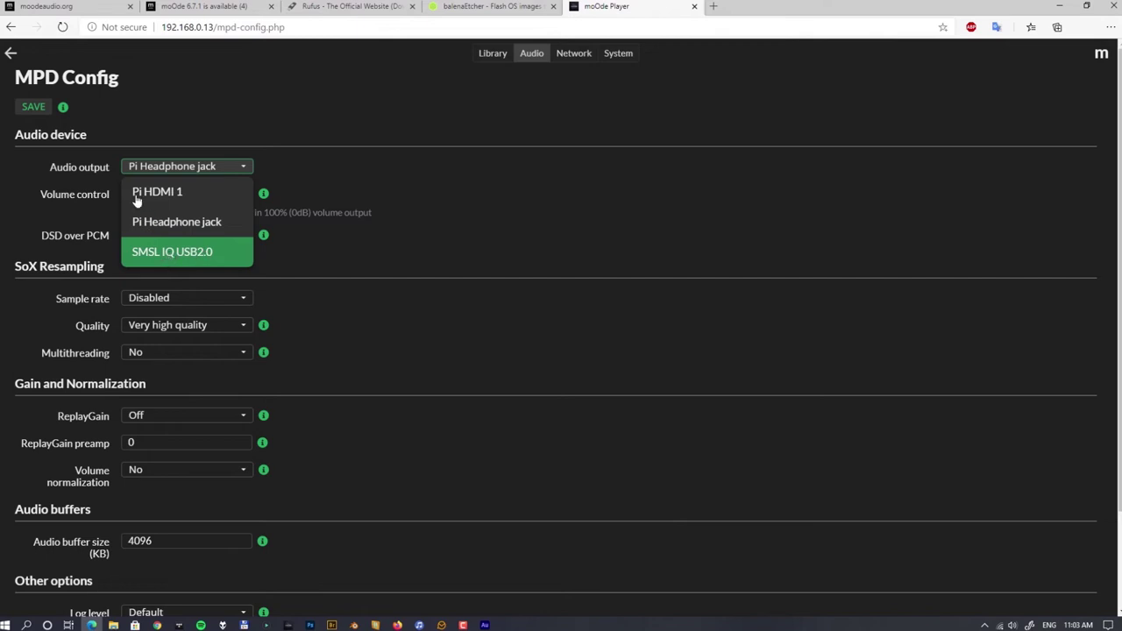
{"action": "left_click", "coordinate": [183, 257]}
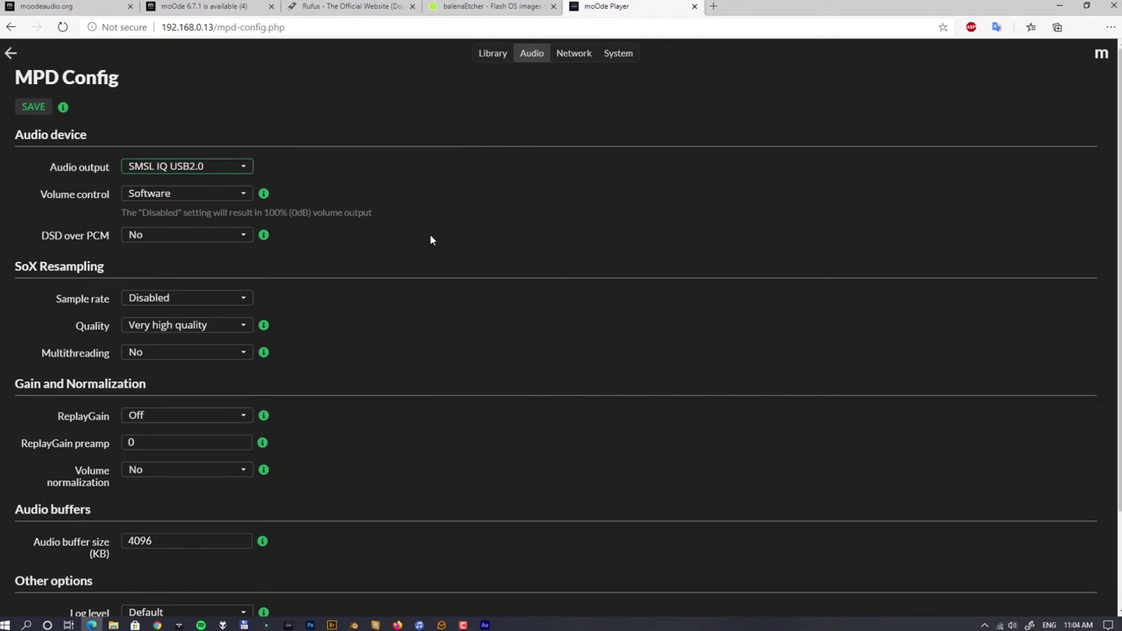
{"action": "left_click", "coordinate": [160, 195]}
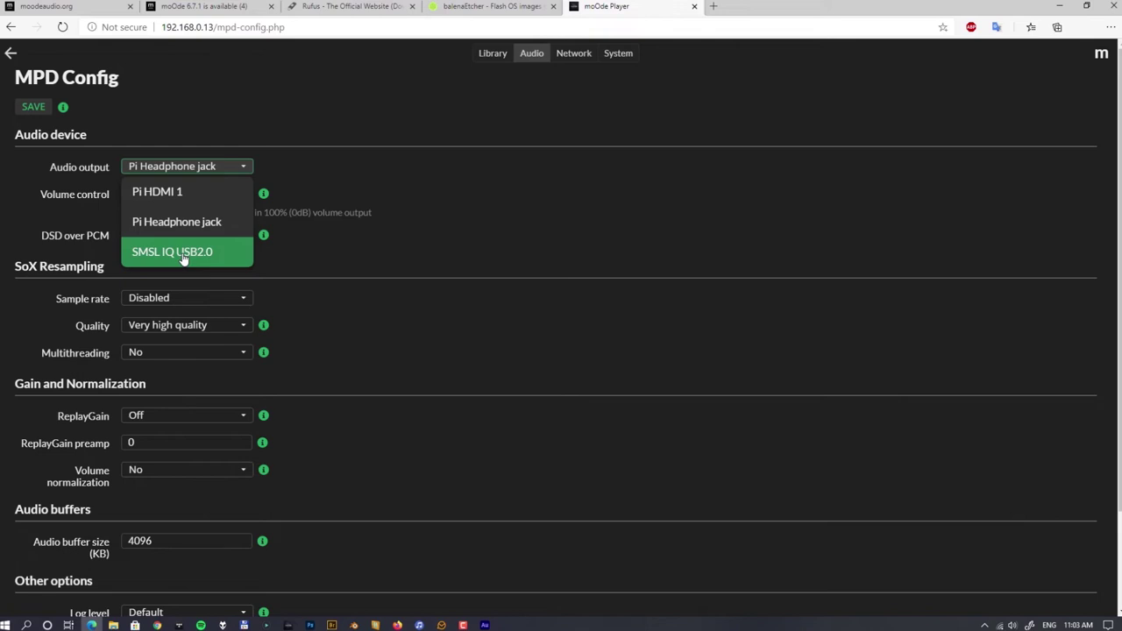
{"action": "left_click", "coordinate": [184, 254]}
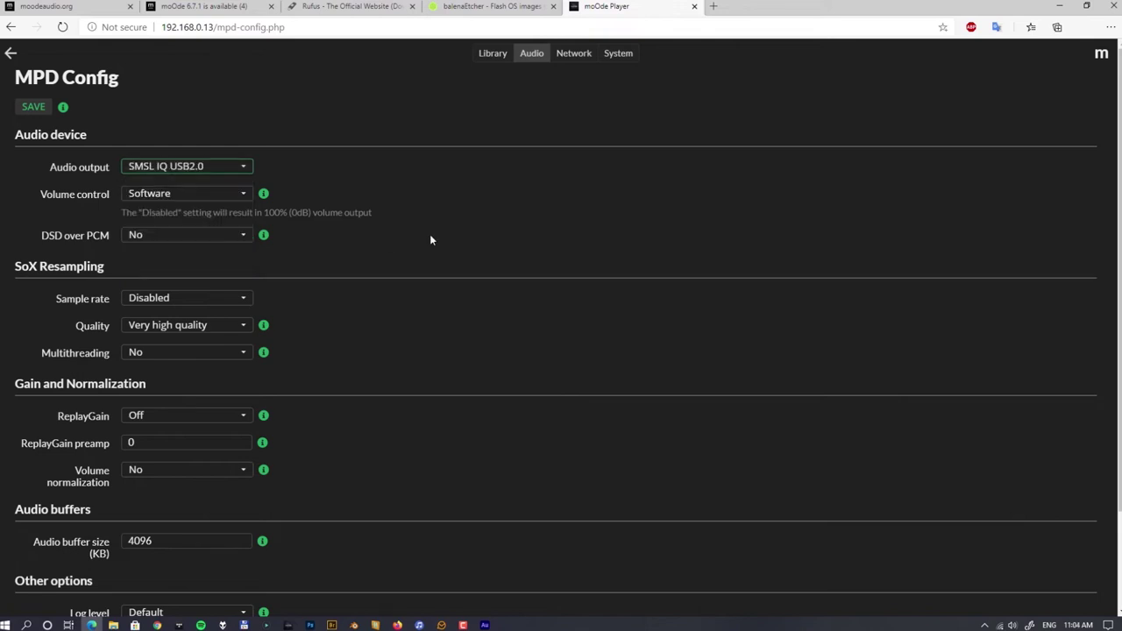
{"action": "left_click", "coordinate": [163, 195]}
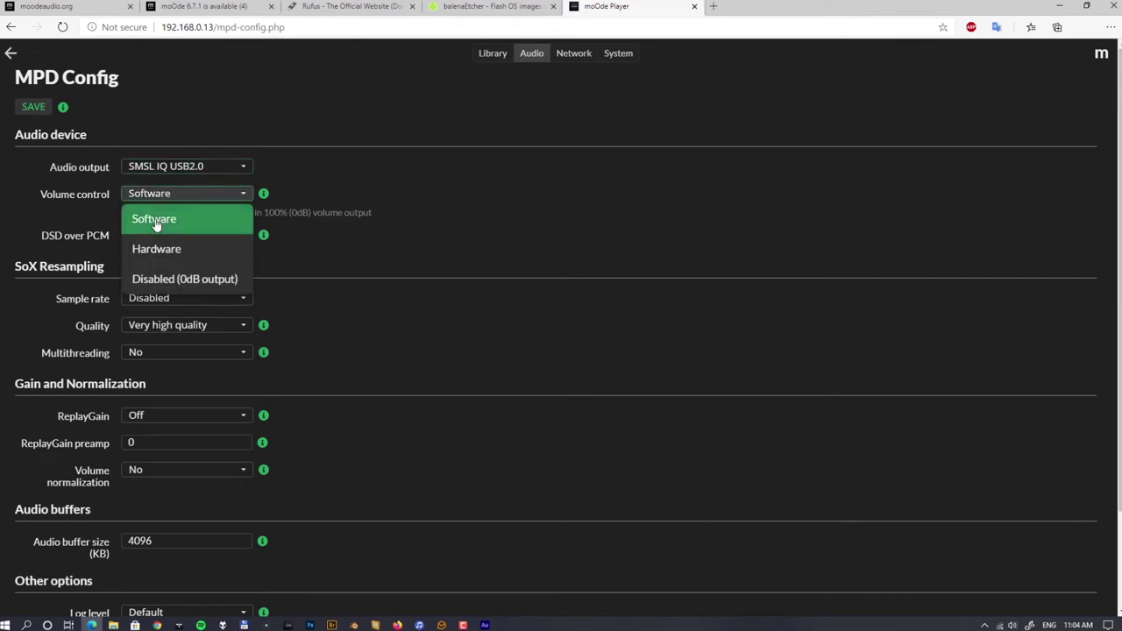
{"action": "left_click", "coordinate": [156, 225]}
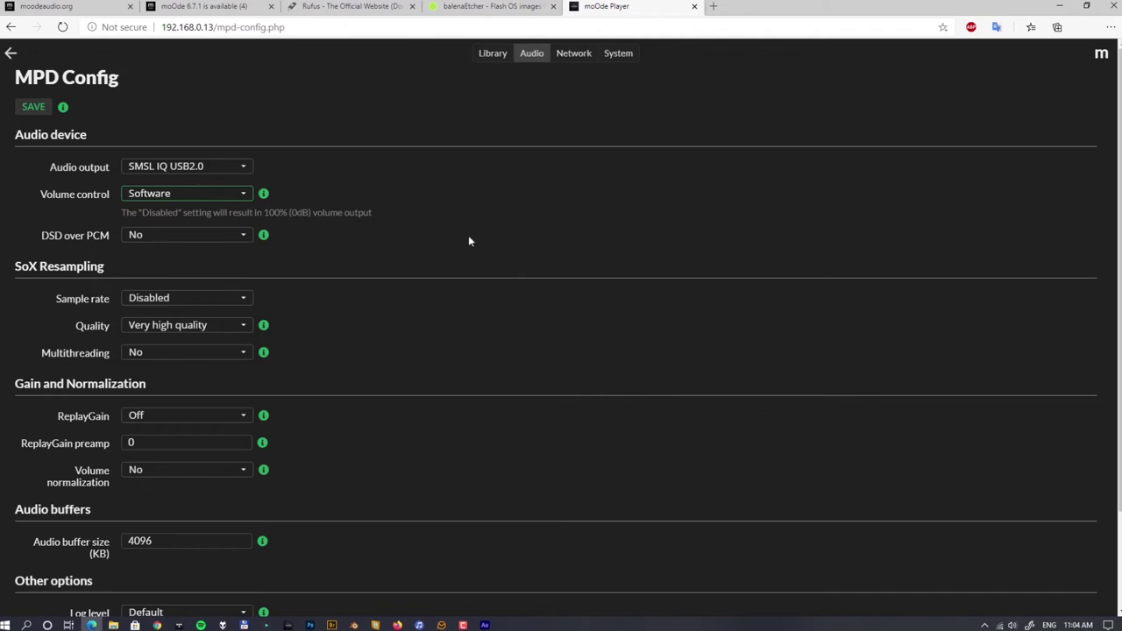
Step: Examine the SoX resampling, gain and normalization, audio buffer and log level settings of the MPD configuration
{"action": "scroll", "coordinate": [468, 236], "scroll_direction": "down", "scroll_amount": 1}
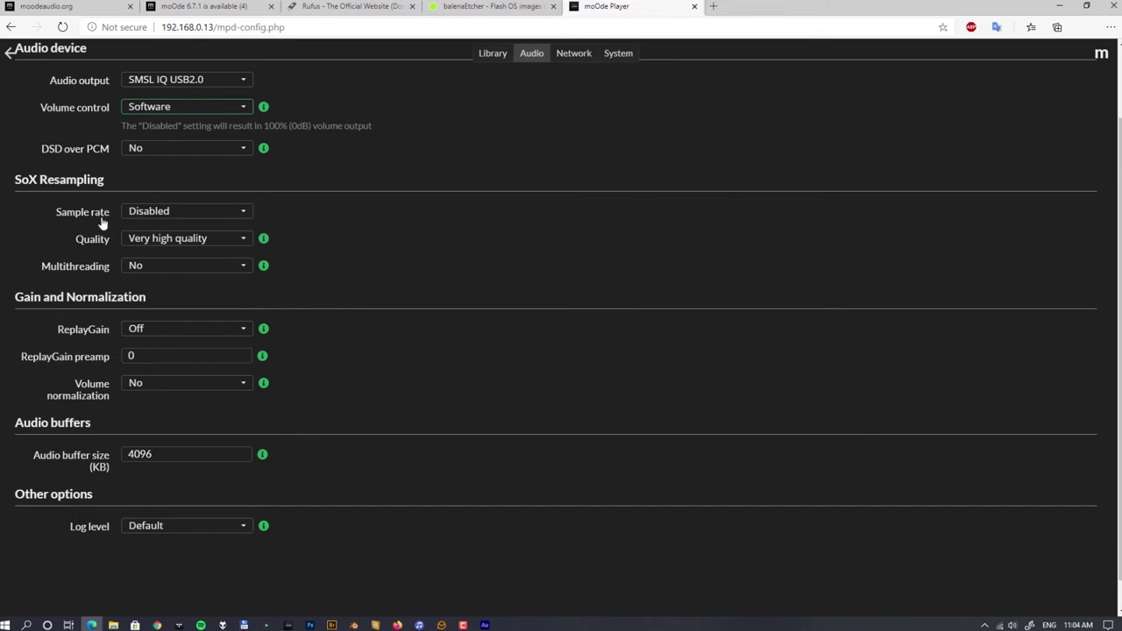
{"action": "scroll", "coordinate": [175, 255], "scroll_direction": "down", "scroll_amount": 1}
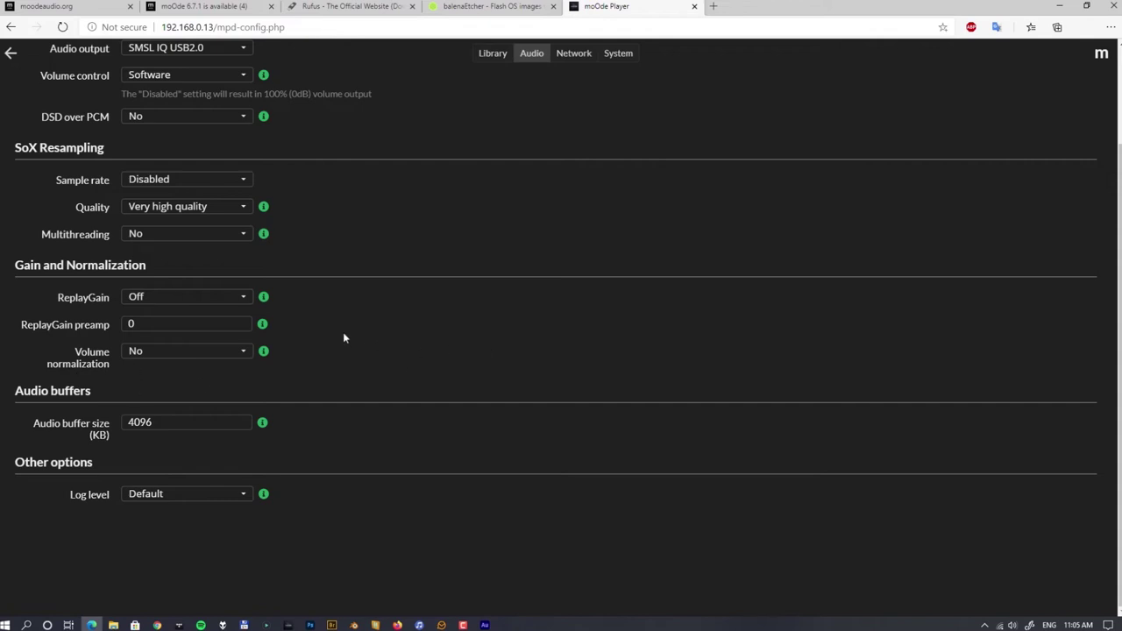
{"action": "scroll", "coordinate": [344, 337], "scroll_direction": "up", "scroll_amount": 2}
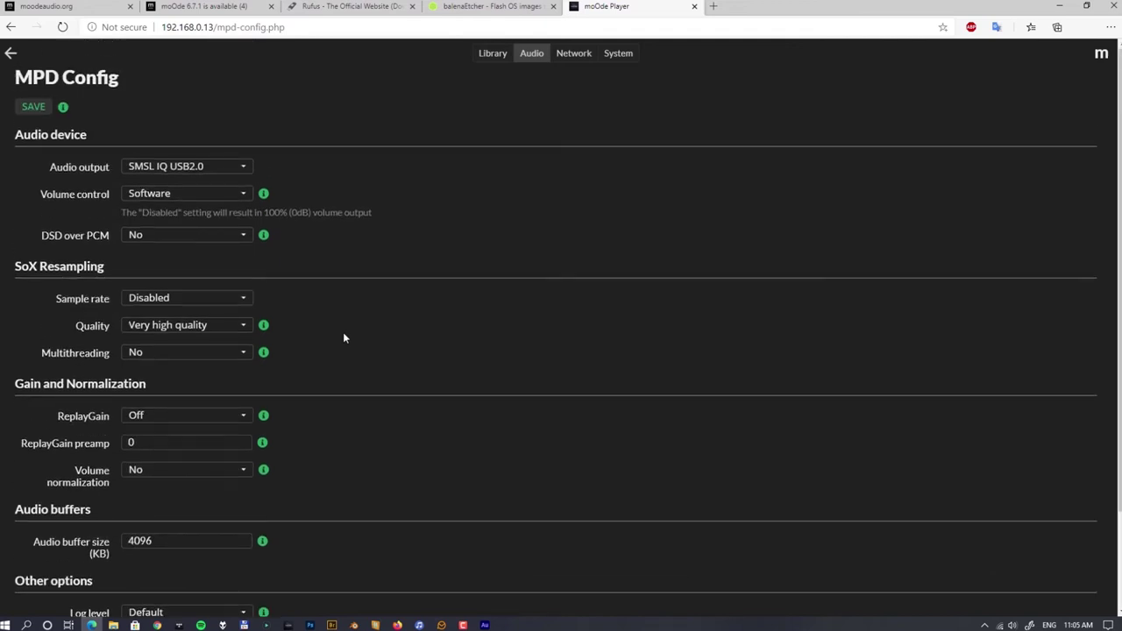
{"action": "scroll", "coordinate": [343, 337], "scroll_direction": "down", "scroll_amount": 2}
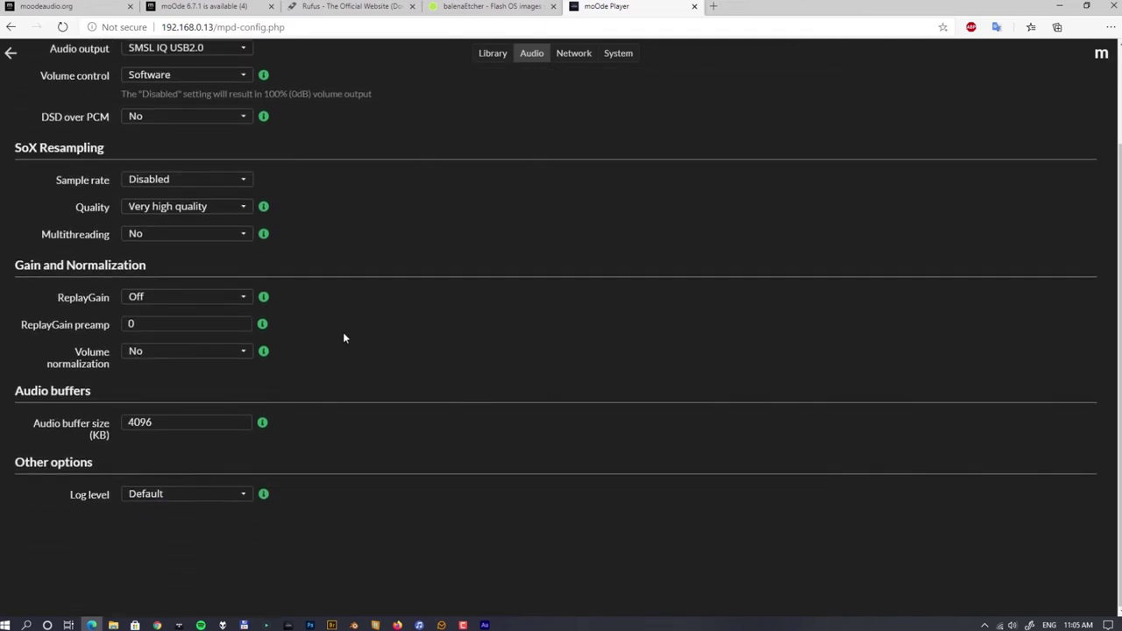
{"action": "scroll", "coordinate": [344, 338], "scroll_direction": "up", "scroll_amount": 2}
{"action": "scroll", "coordinate": [343, 337], "scroll_direction": "down", "scroll_amount": 2}
{"action": "scroll", "coordinate": [344, 337], "scroll_direction": "up", "scroll_amount": 2}
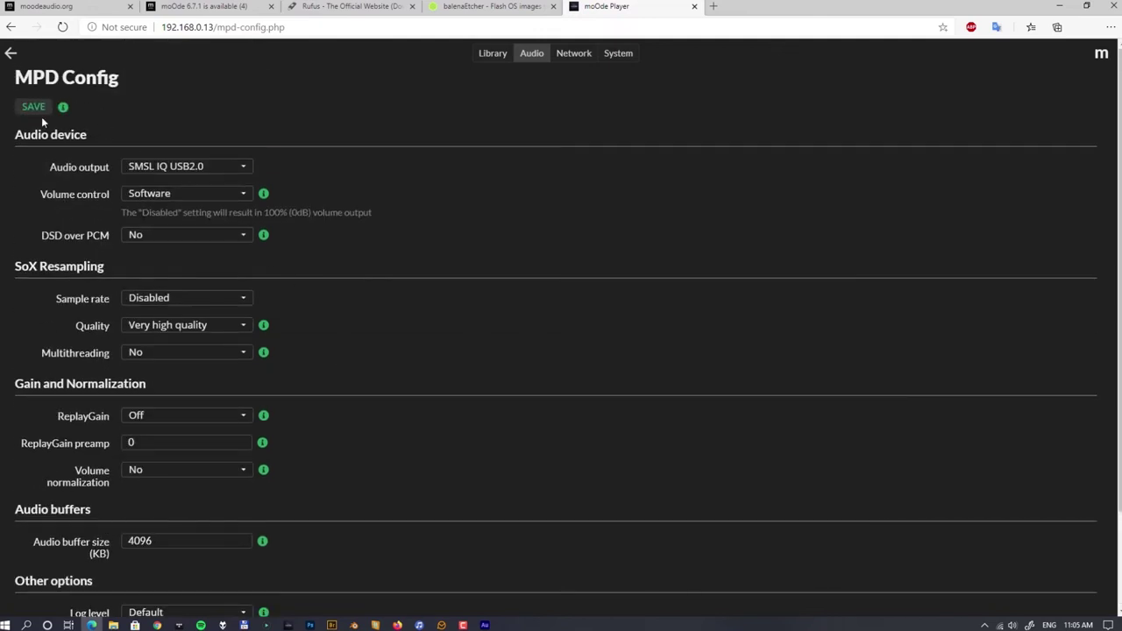
Step: Save the MPD configuration and restart the system, reloading the player page once it is back online
{"action": "left_click", "coordinate": [35, 111]}
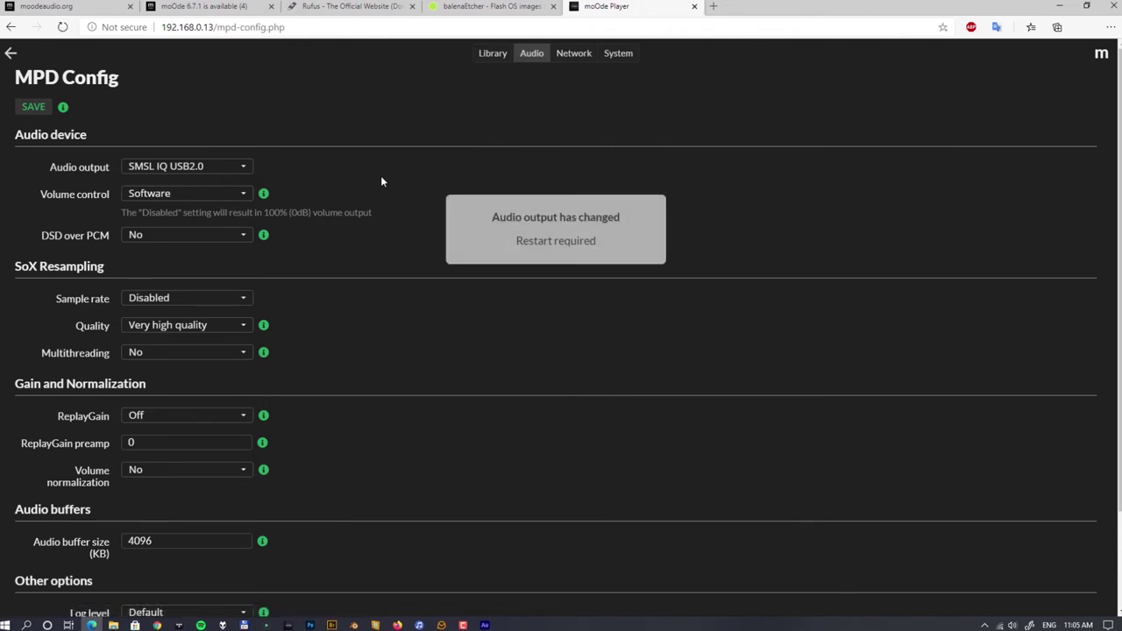
{"action": "left_click", "coordinate": [1101, 52]}
{"action": "left_click", "coordinate": [1034, 238]}
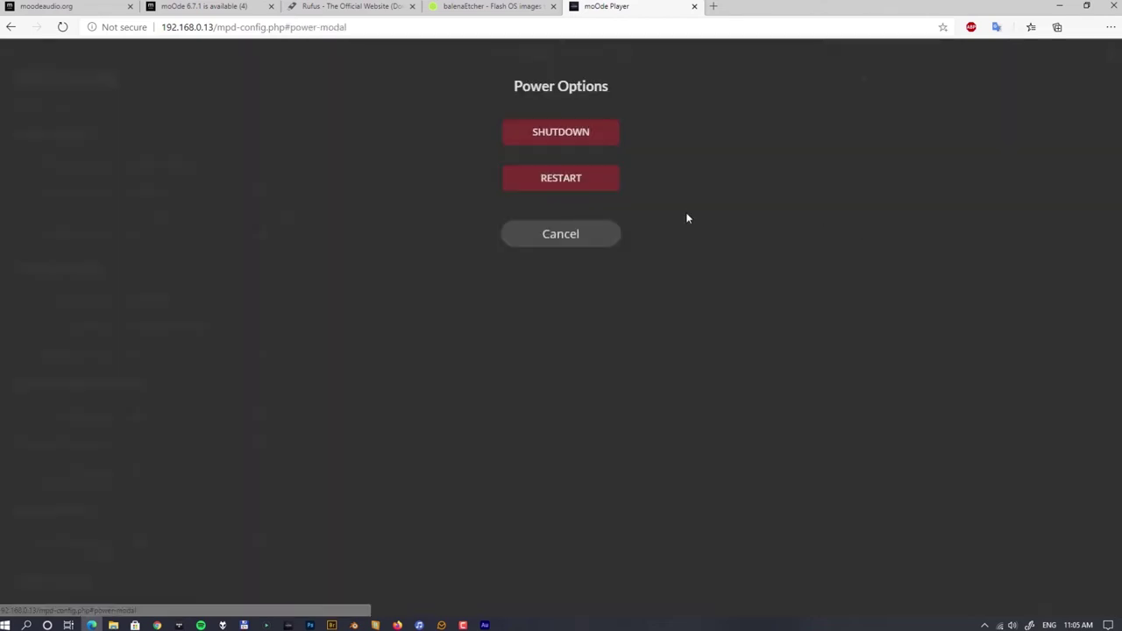
{"action": "left_click", "coordinate": [562, 180]}
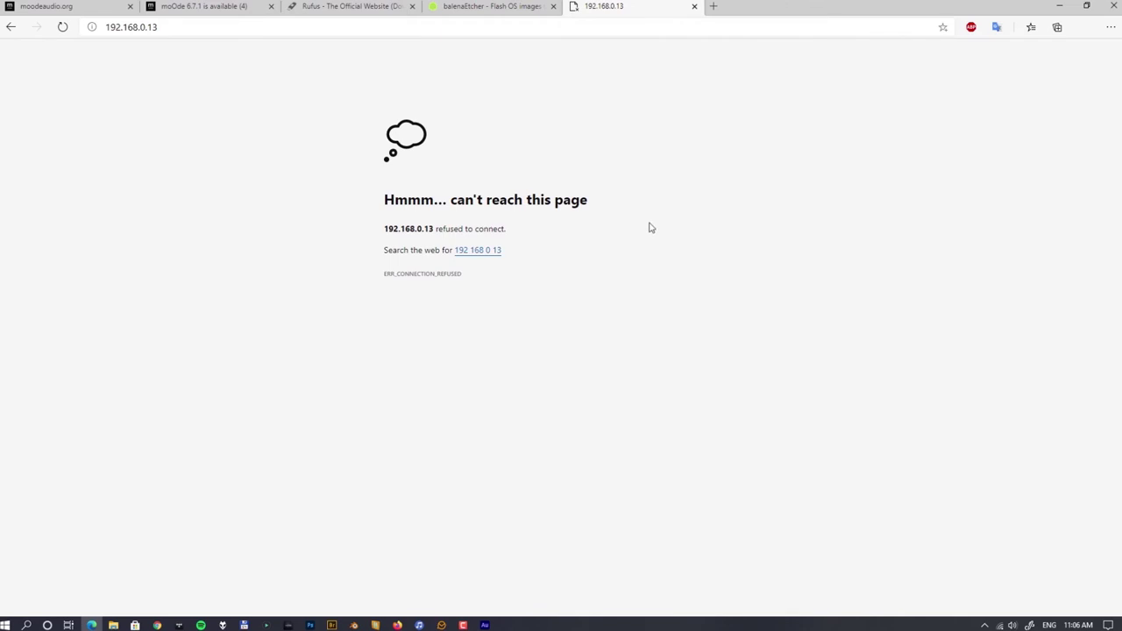
{"action": "left_click", "coordinate": [63, 27]}
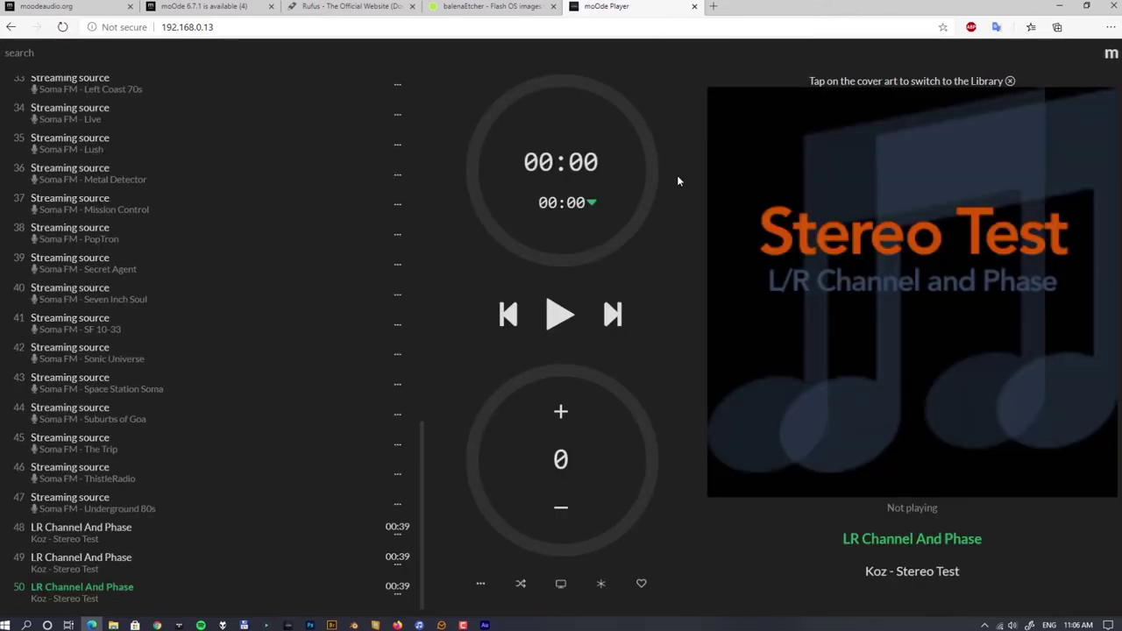
{"action": "scroll", "coordinate": [399, 462], "scroll_direction": "up", "scroll_amount": 11}
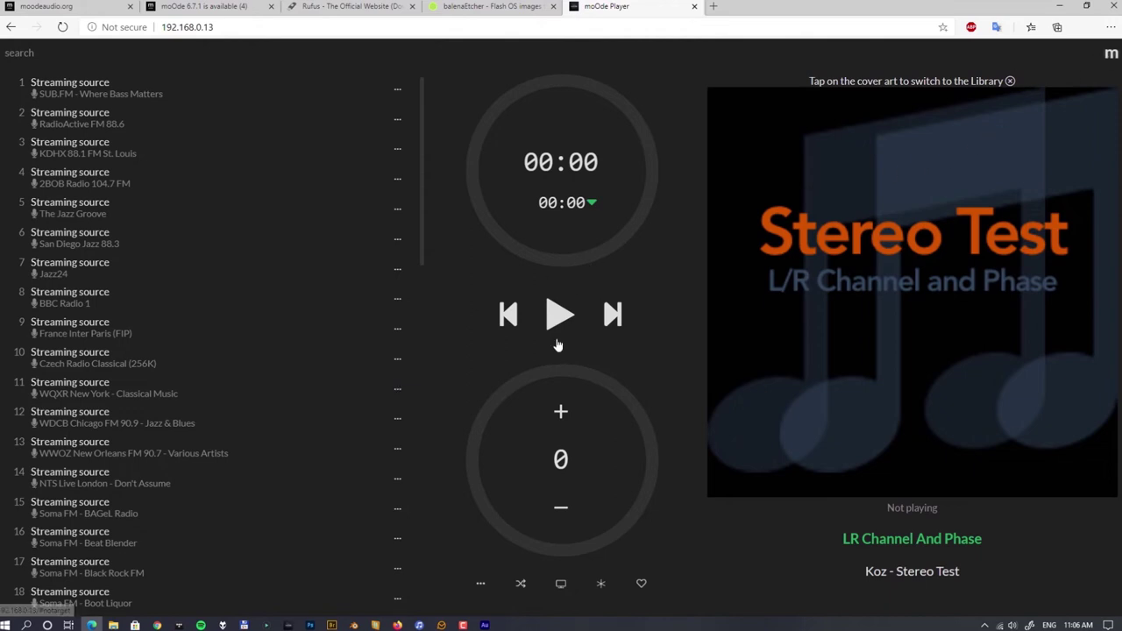
Step: Switch to File Explorer and copy the music album folders into the SDCard share of the MOODE network computer
{"action": "key", "text": "alt+Tab"}
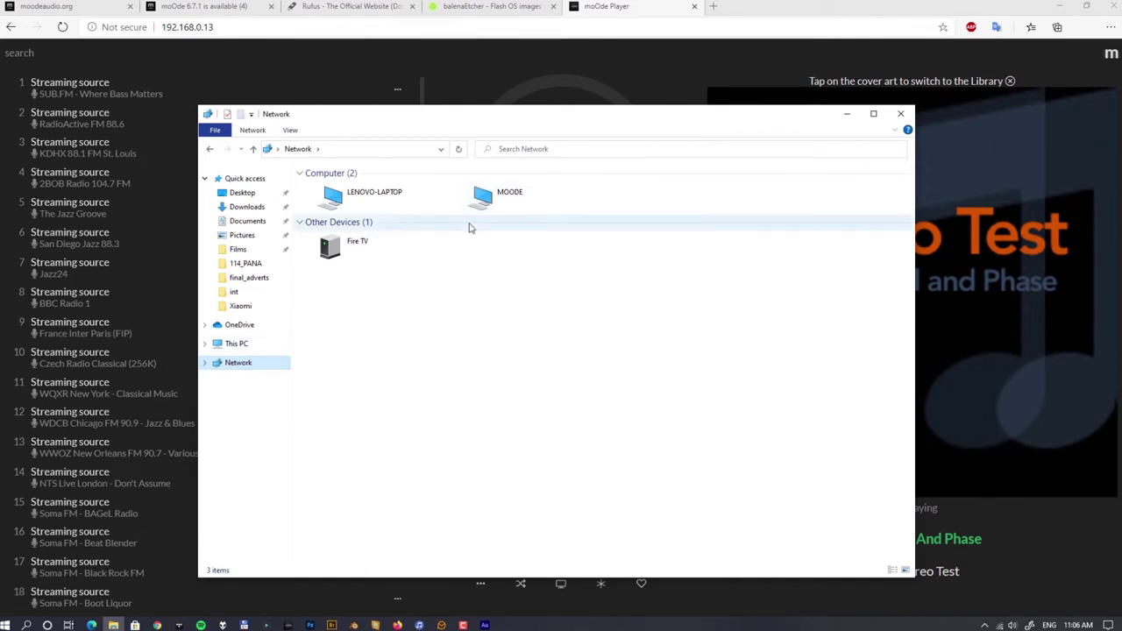
{"action": "double_click", "coordinate": [483, 201]}
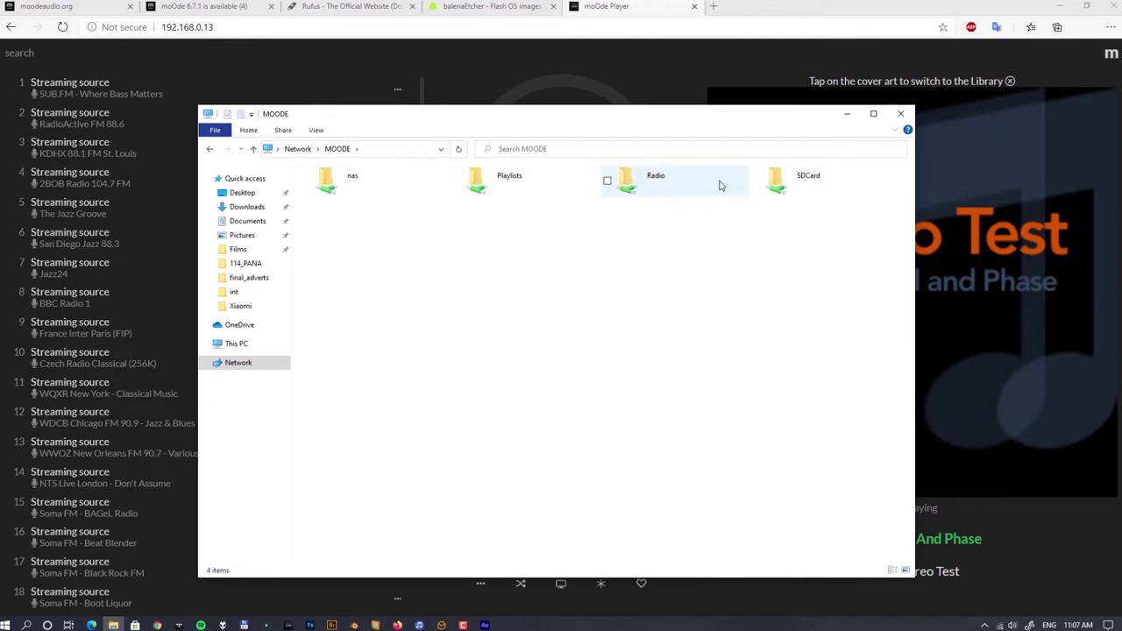
{"action": "left_click", "coordinate": [767, 182]}
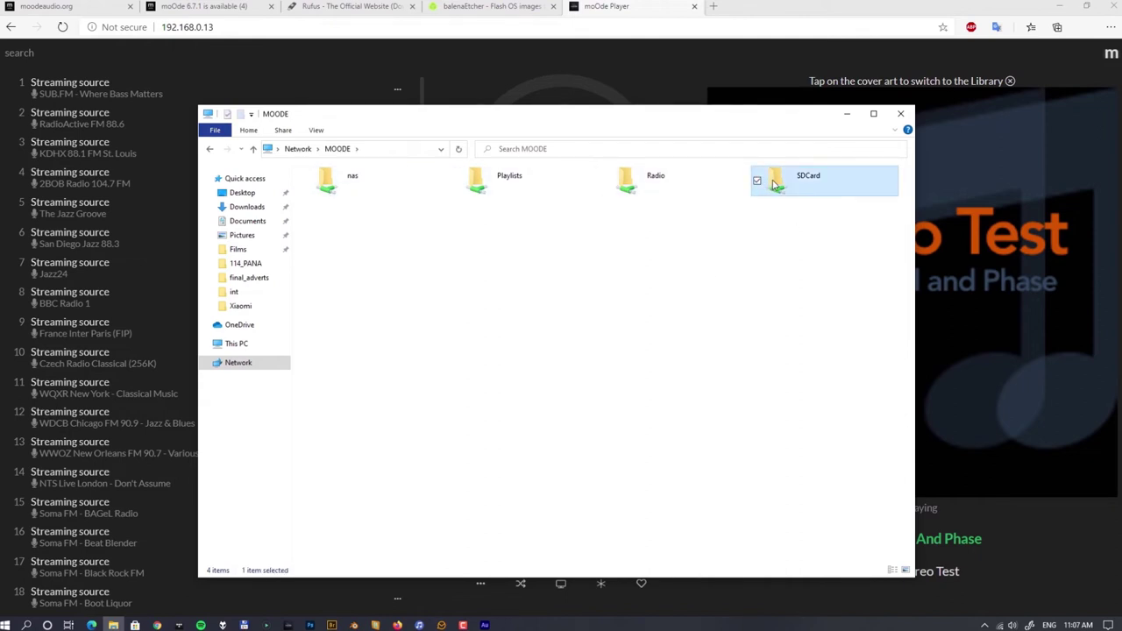
{"action": "double_click", "coordinate": [777, 184]}
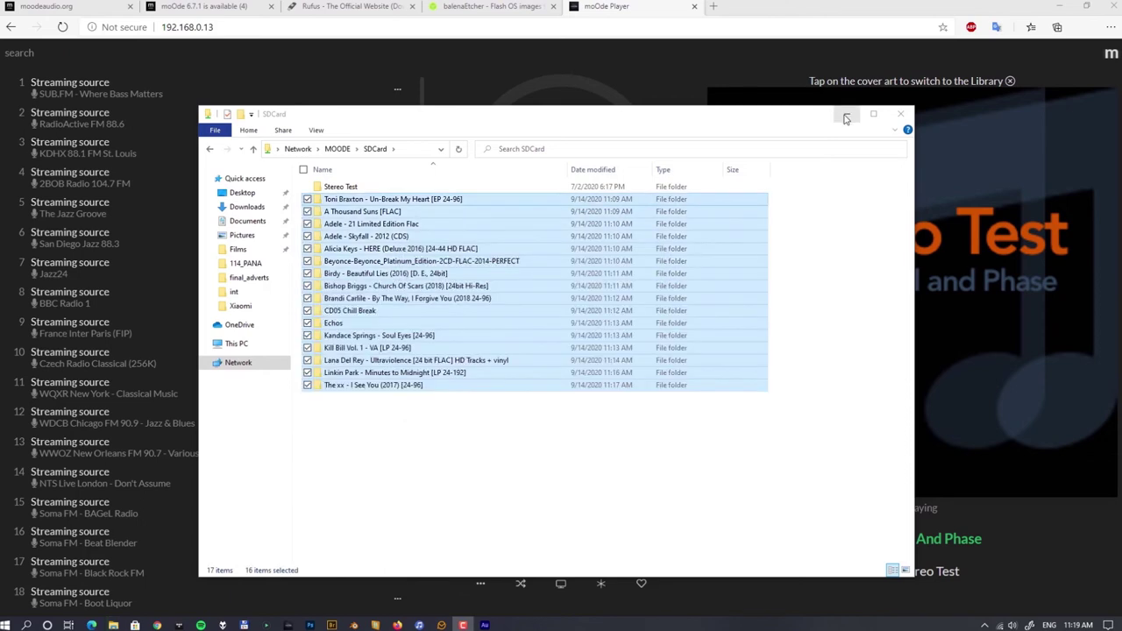
{"action": "left_click", "coordinate": [847, 118]}
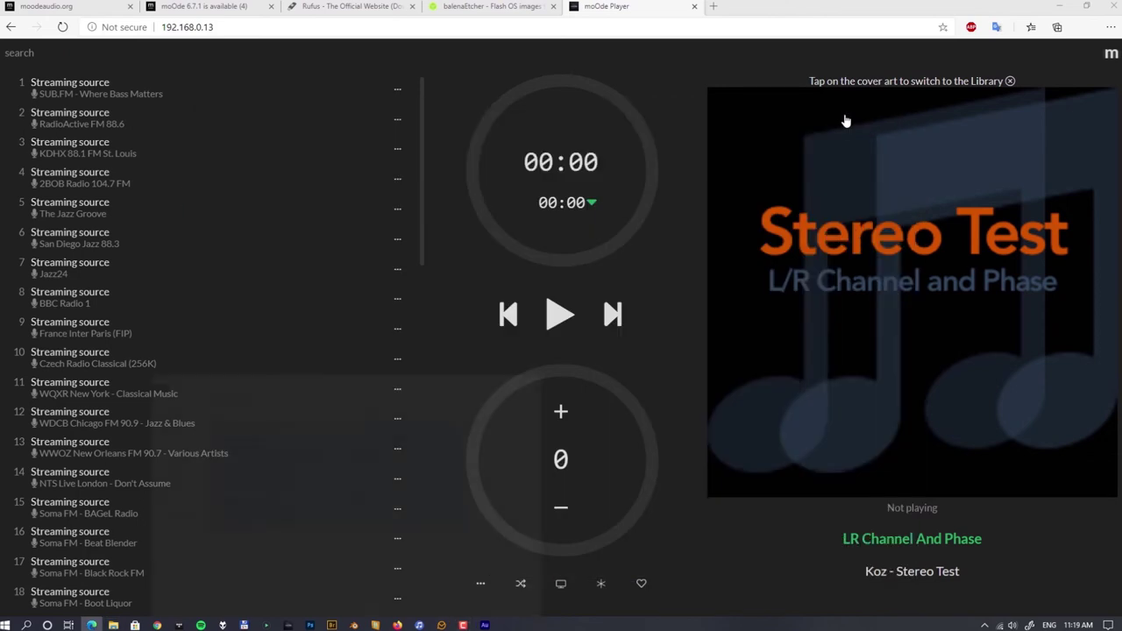
Step: Switch from playback to the Library's folder view and check the contents of SDCARD
{"action": "left_click", "coordinate": [1111, 56]}
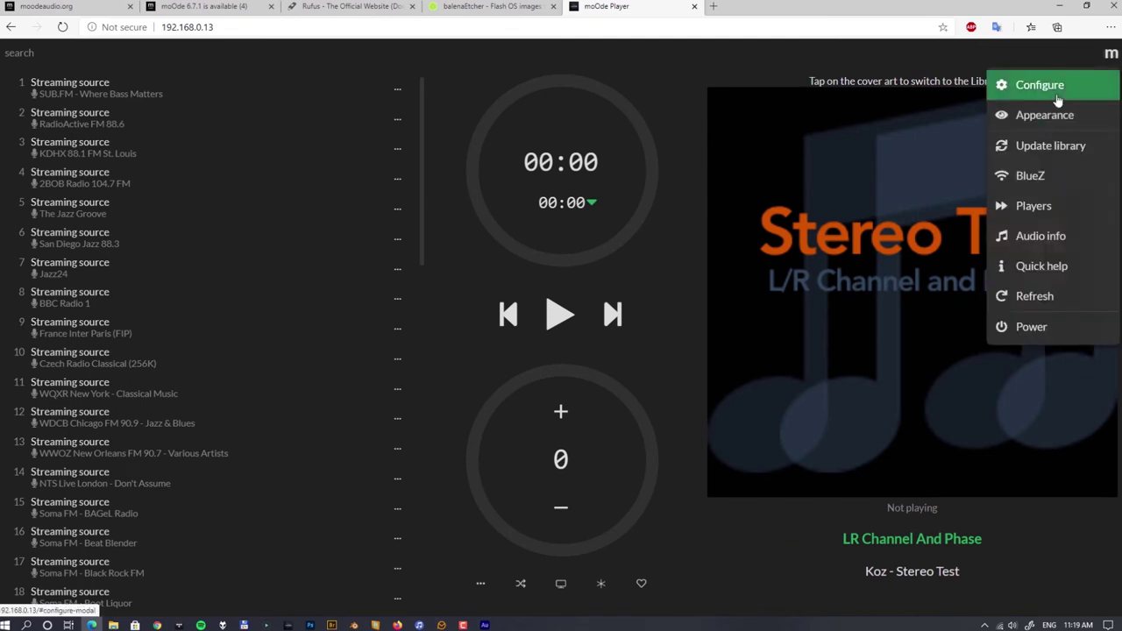
{"action": "left_click", "coordinate": [836, 231]}
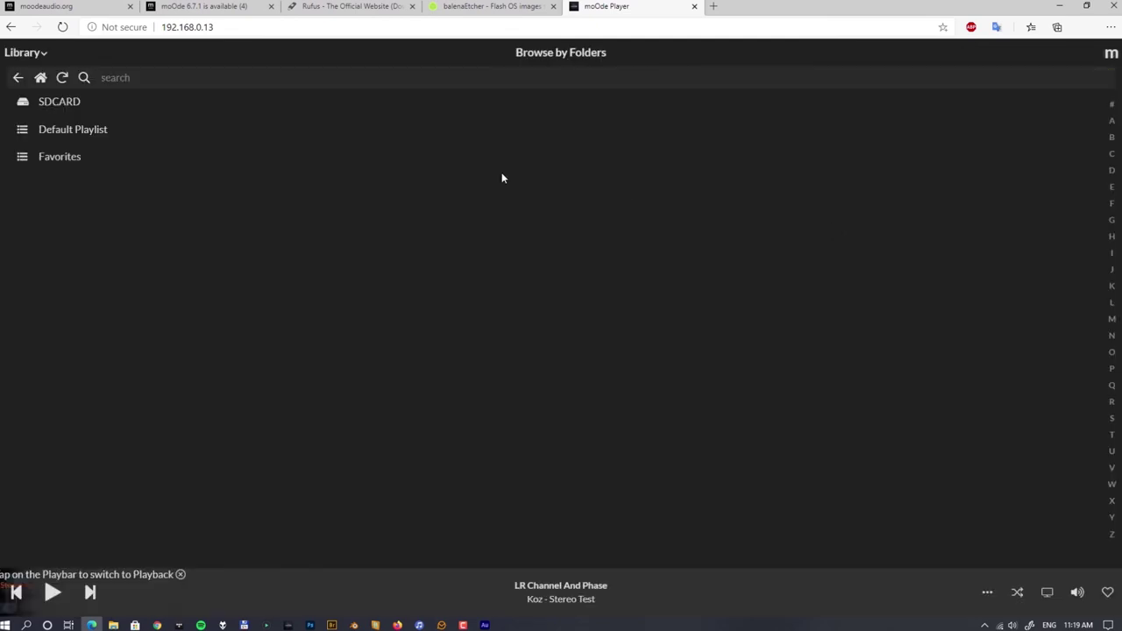
{"action": "left_click", "coordinate": [116, 103]}
{"action": "left_click", "coordinate": [14, 81]}
{"action": "left_click", "coordinate": [100, 109]}
{"action": "left_click", "coordinate": [14, 79]}
Step: Update the music library, running the update a second time to pick up the albums copied to SDCARD
{"action": "left_click", "coordinate": [1112, 55]}
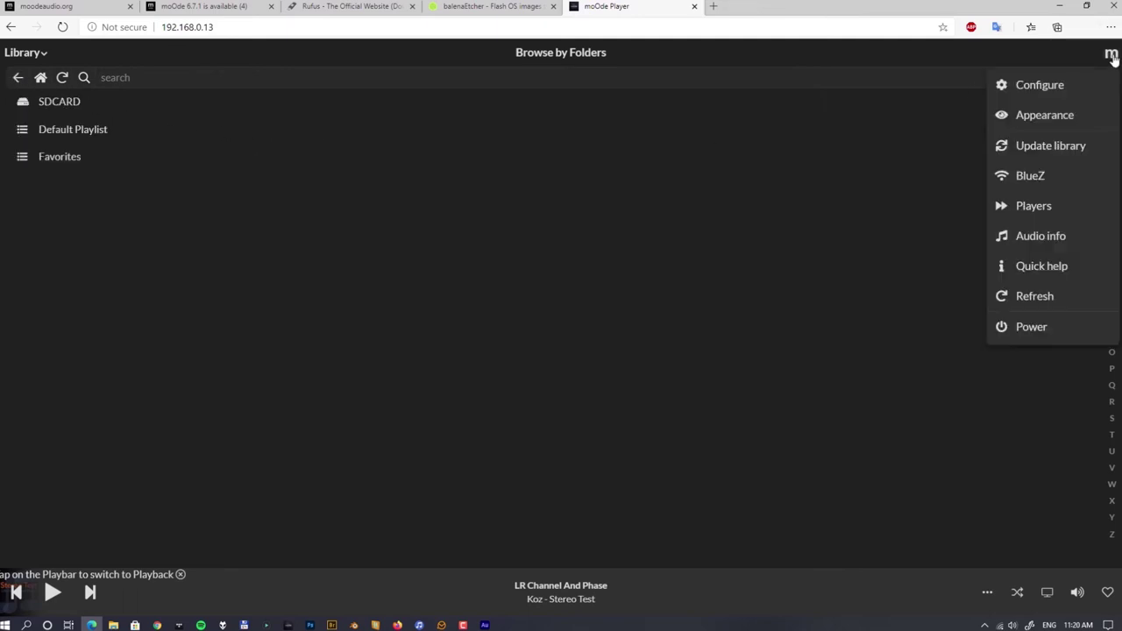
{"action": "left_click", "coordinate": [1034, 149]}
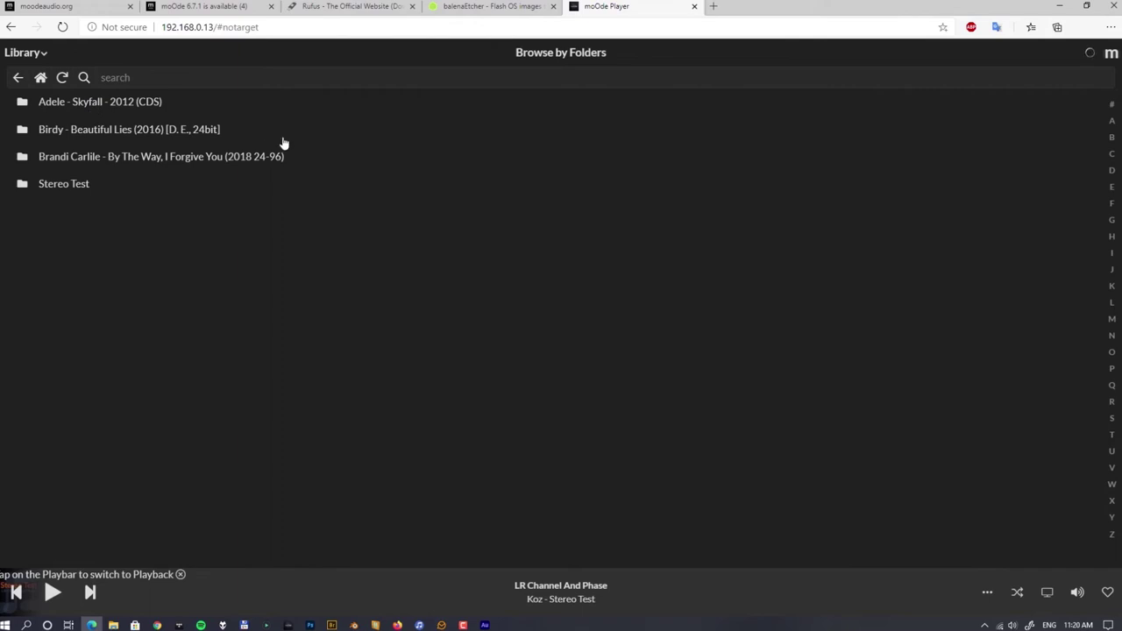
{"action": "left_click", "coordinate": [1110, 55]}
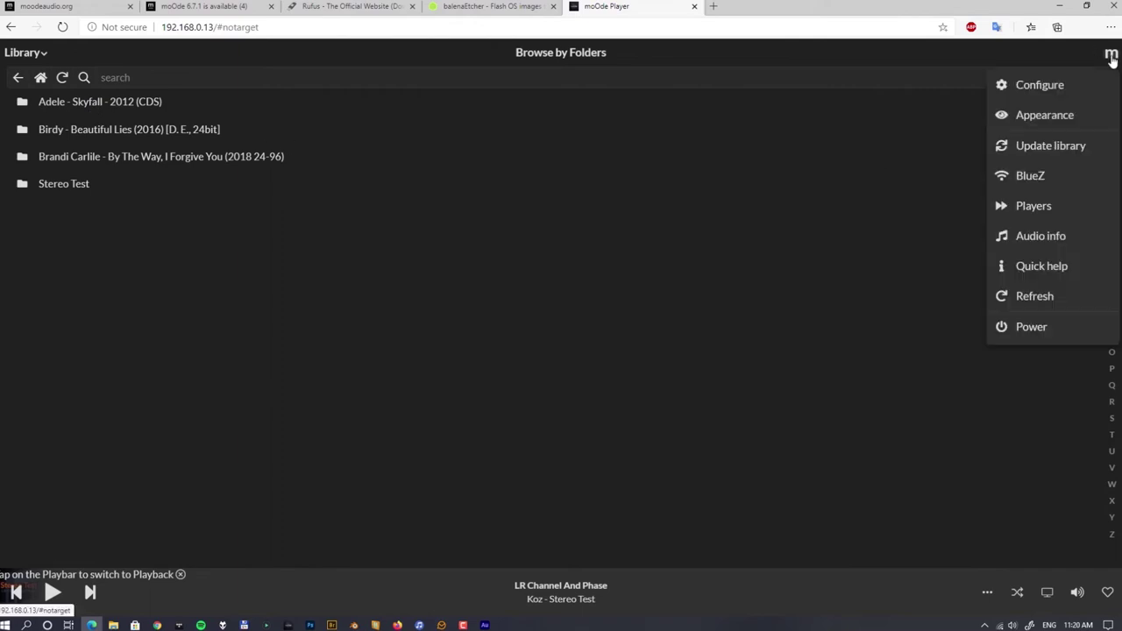
{"action": "left_click", "coordinate": [1035, 147]}
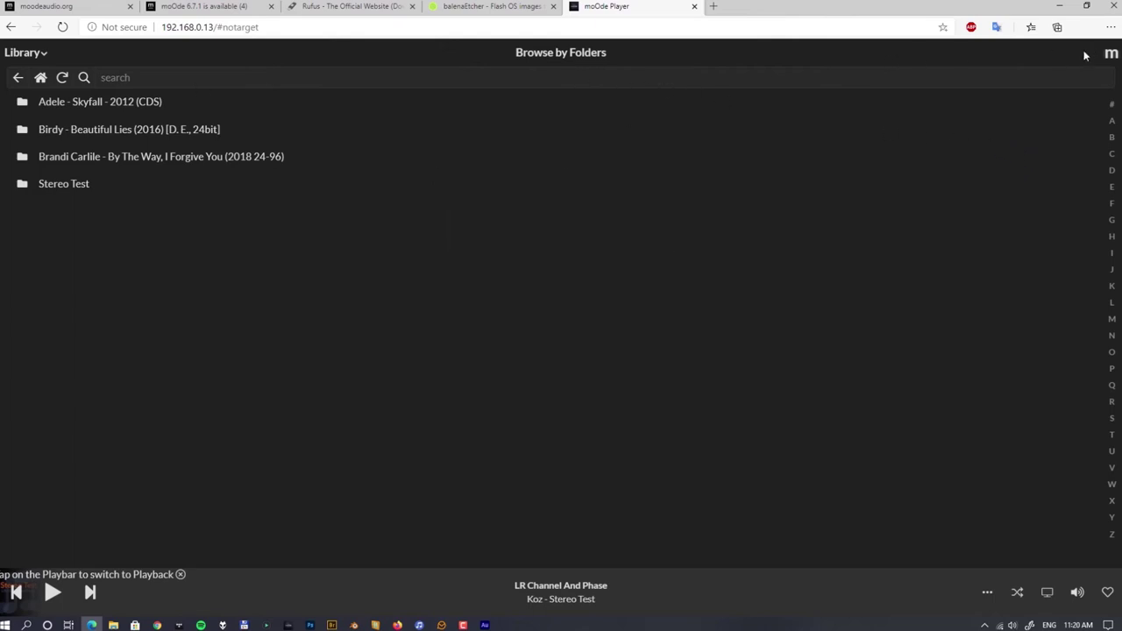
Step: Open the Library configuration and regenerate the music library, confirming the operation
{"action": "left_click", "coordinate": [1108, 53]}
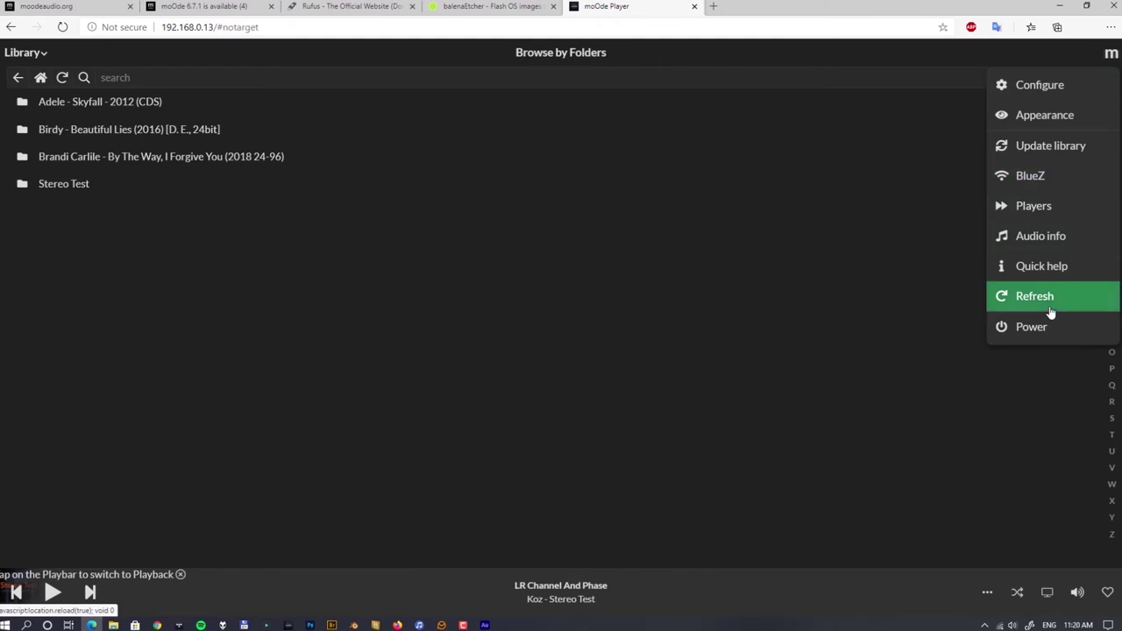
{"action": "left_click", "coordinate": [1011, 93]}
{"action": "left_click", "coordinate": [456, 119]}
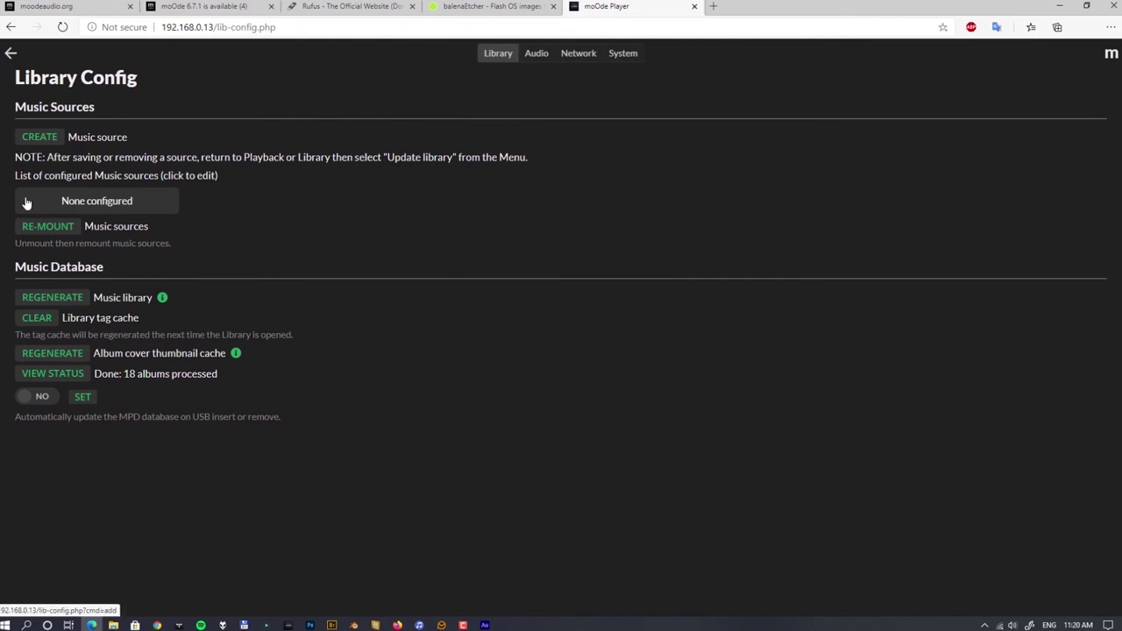
{"action": "left_click", "coordinate": [65, 301]}
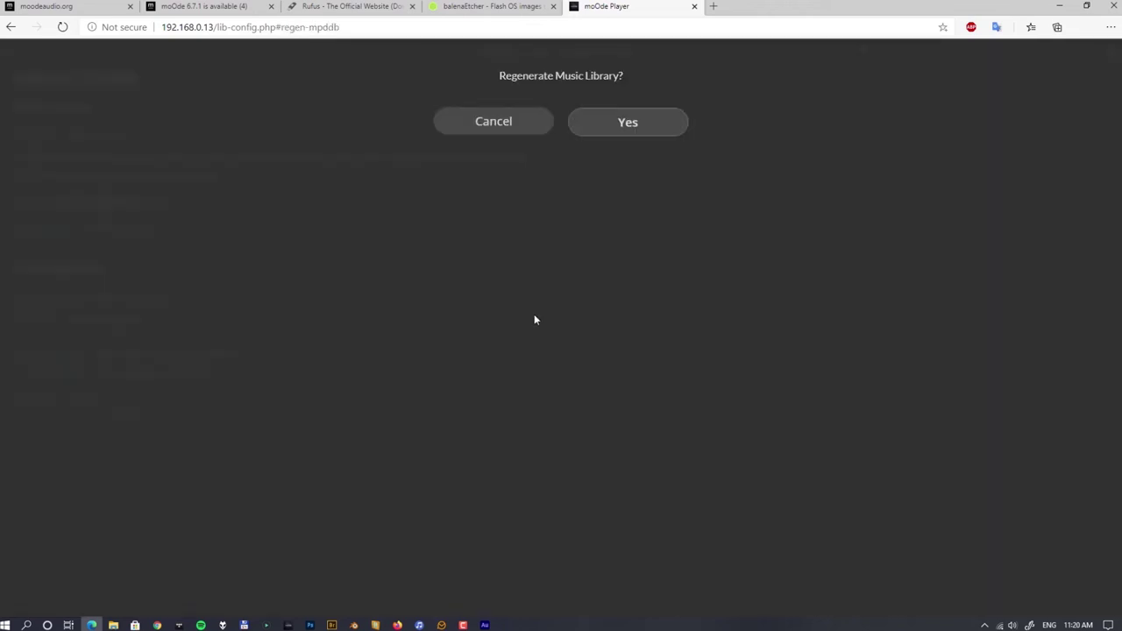
{"action": "left_click", "coordinate": [633, 125]}
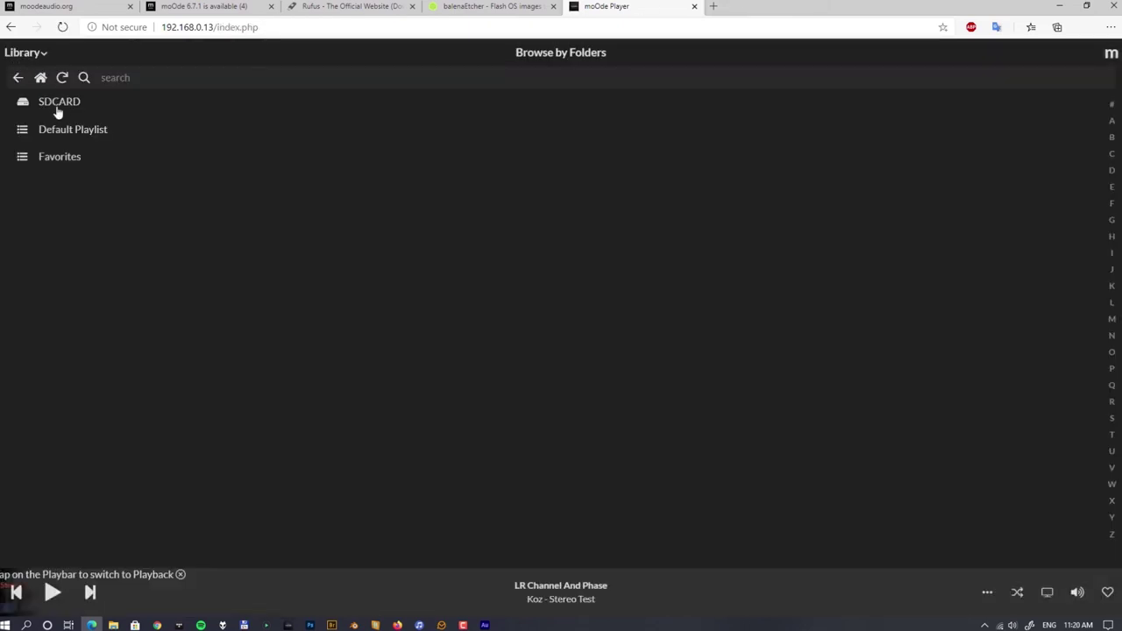
Step: Check the album folders inside SDCARD, and look through all covers in the Library's Album view
{"action": "left_click", "coordinate": [55, 109]}
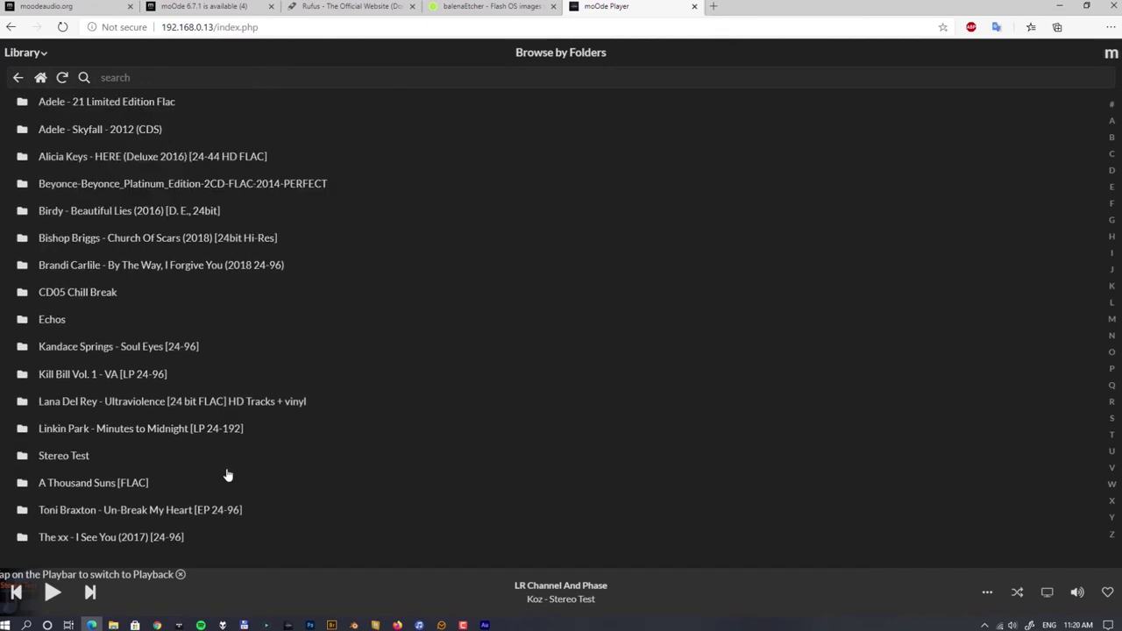
{"action": "left_click", "coordinate": [40, 55]}
{"action": "left_click", "coordinate": [55, 175]}
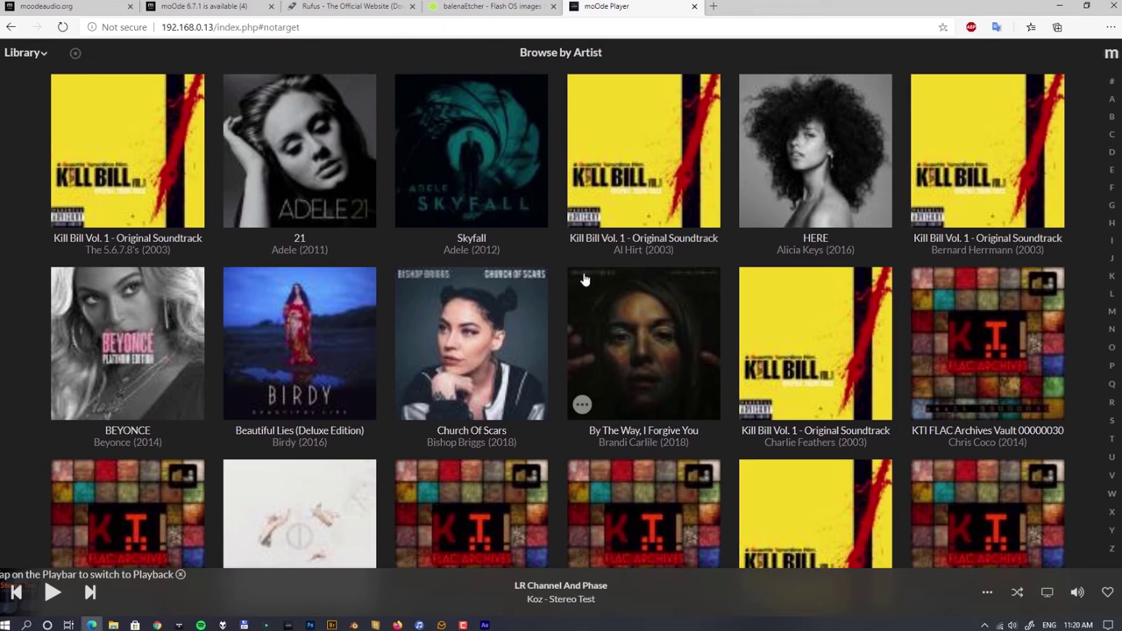
{"action": "scroll", "coordinate": [578, 276], "scroll_direction": "down", "scroll_amount": 5}
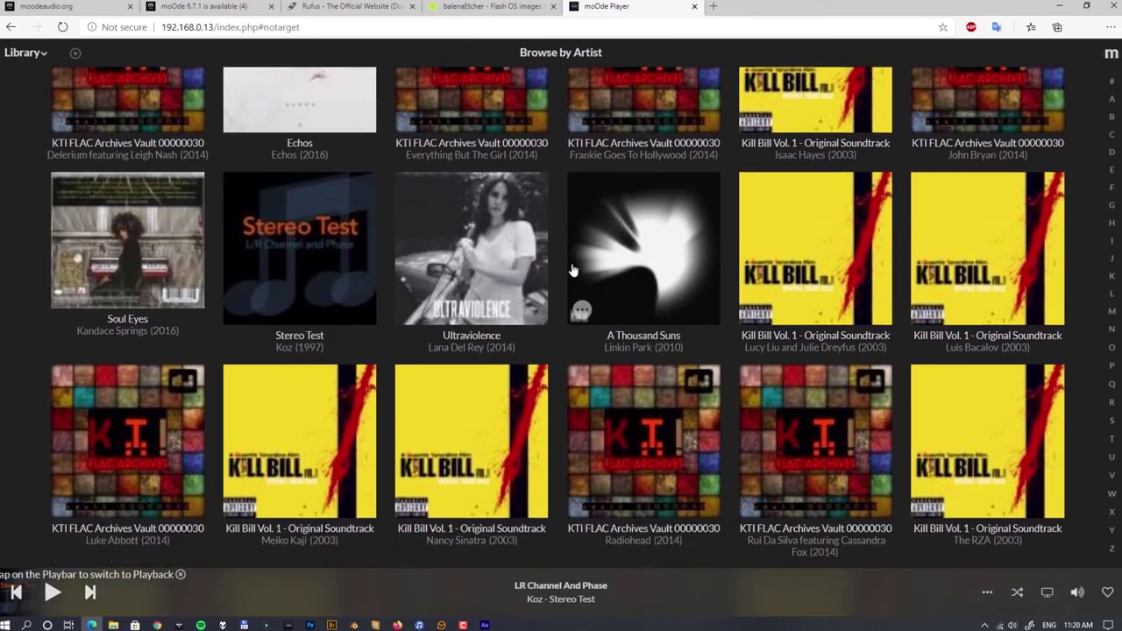
{"action": "scroll", "coordinate": [571, 270], "scroll_direction": "down", "scroll_amount": 4}
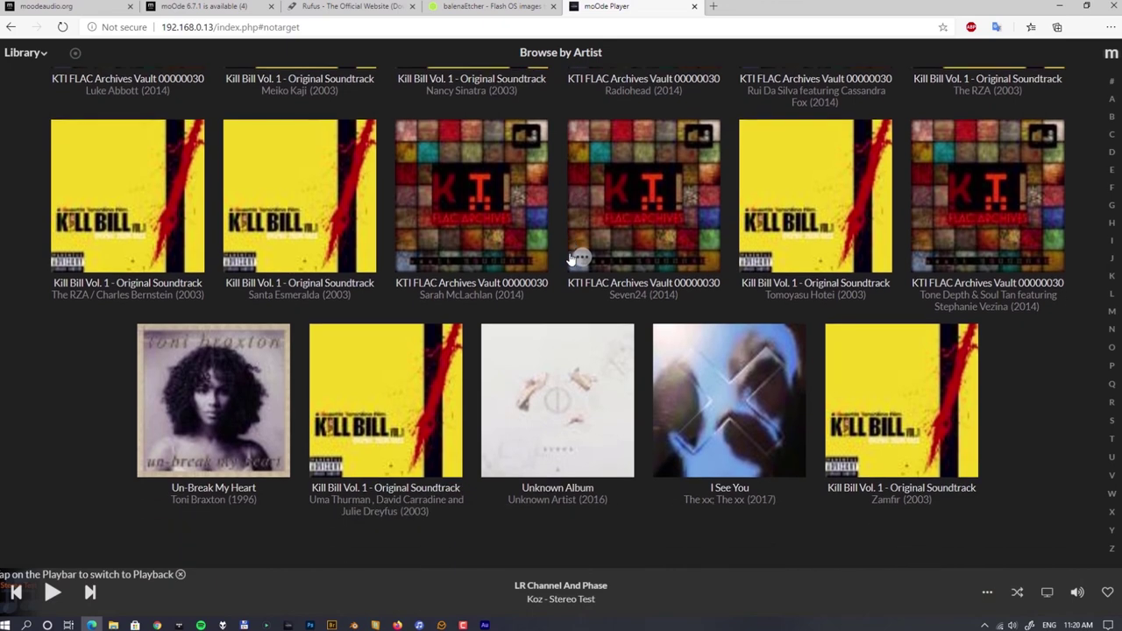
{"action": "scroll", "coordinate": [570, 259], "scroll_direction": "up", "scroll_amount": 9}
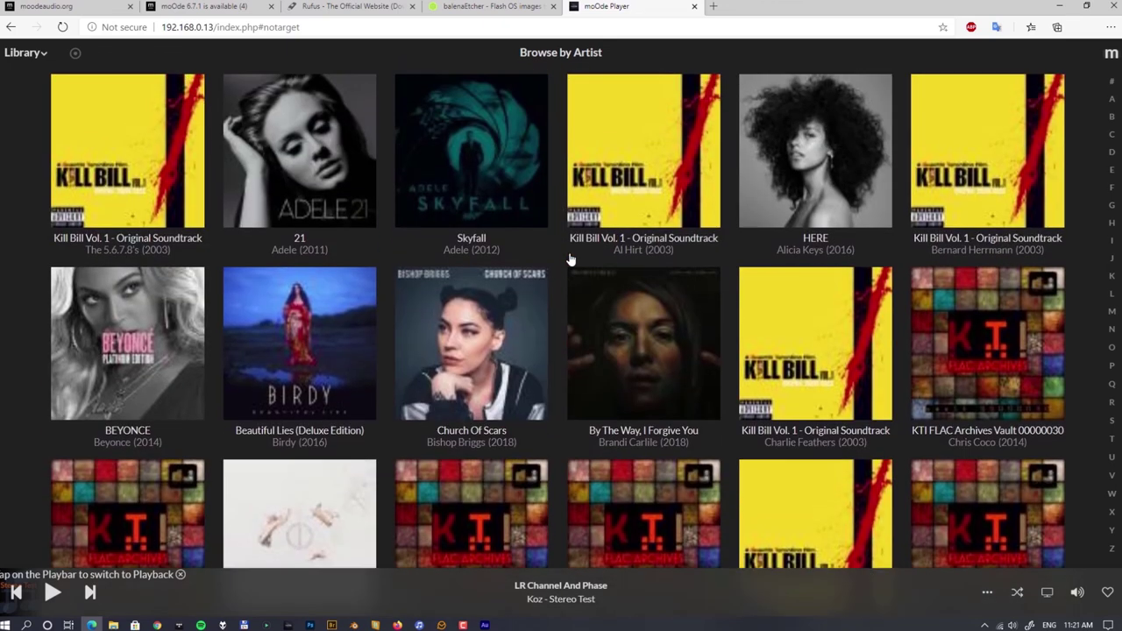
{"action": "scroll", "coordinate": [740, 203], "scroll_direction": "down", "scroll_amount": 4}
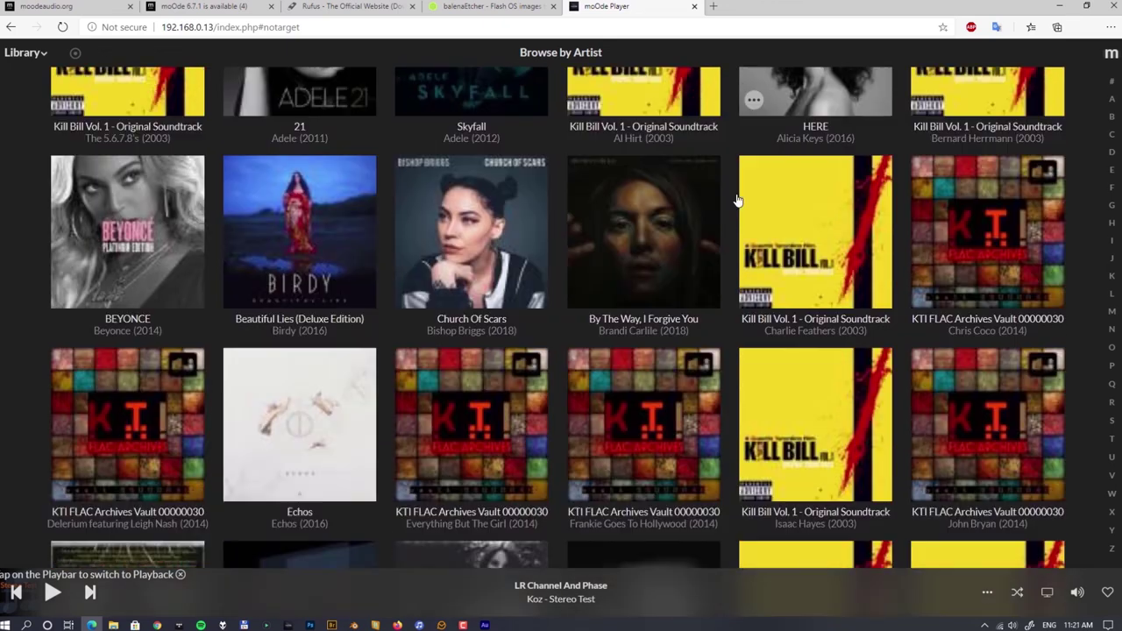
{"action": "scroll", "coordinate": [738, 201], "scroll_direction": "down", "scroll_amount": 5}
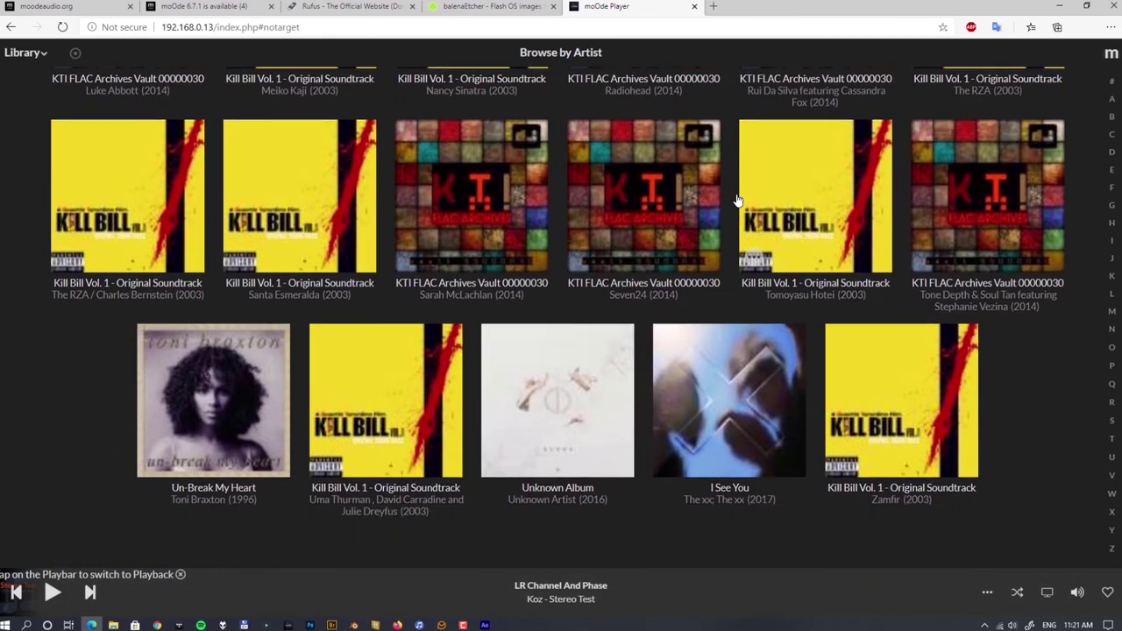
{"action": "scroll", "coordinate": [767, 353], "scroll_direction": "up", "scroll_amount": 10}
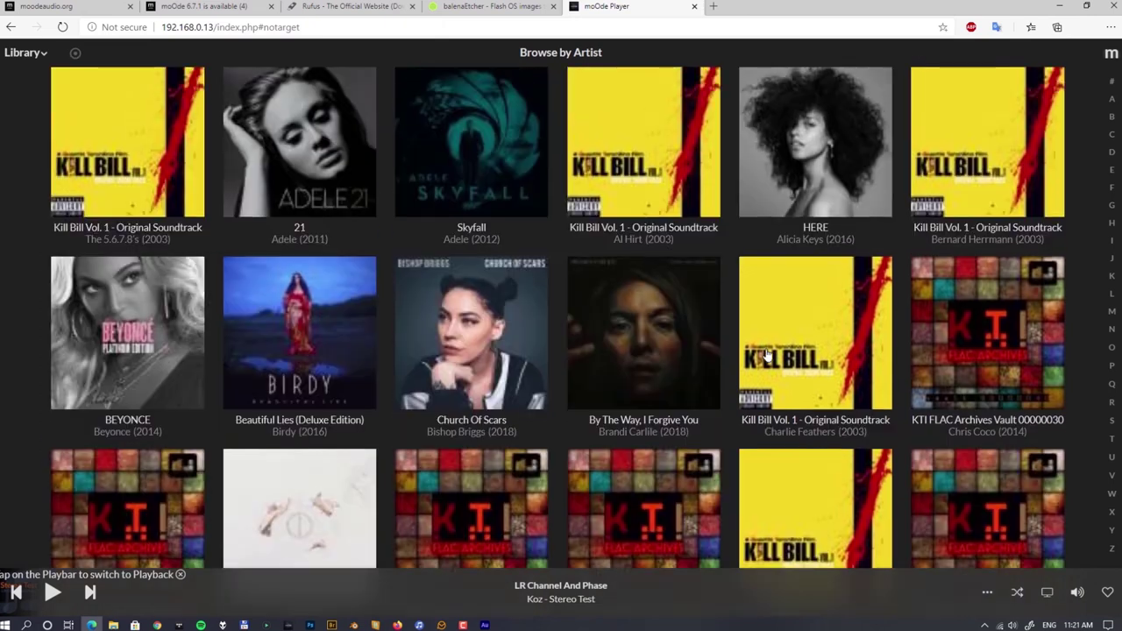
Step: Open the Appearance settings and review the CoverView automatic display options
{"action": "left_click", "coordinate": [45, 54]}
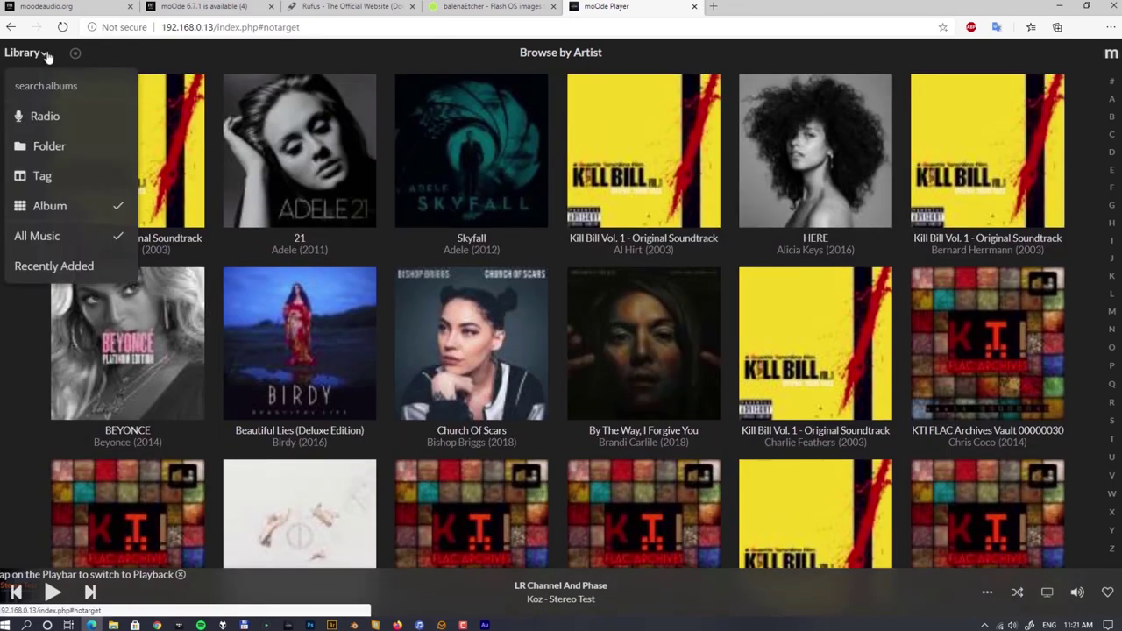
{"action": "left_click", "coordinate": [1112, 54]}
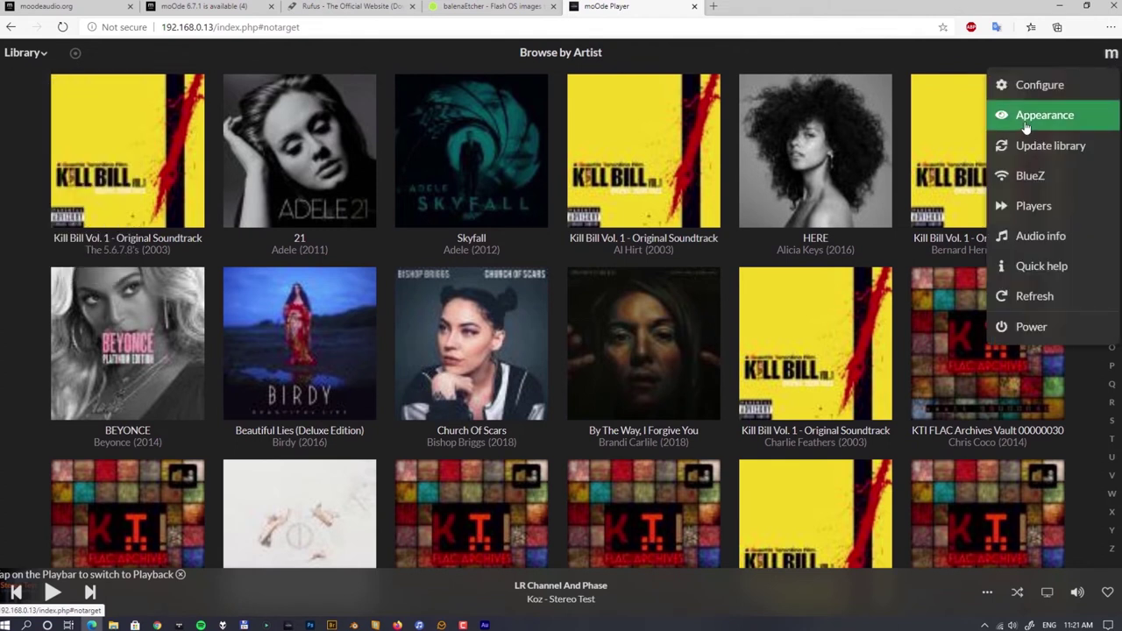
{"action": "left_click", "coordinate": [1043, 115]}
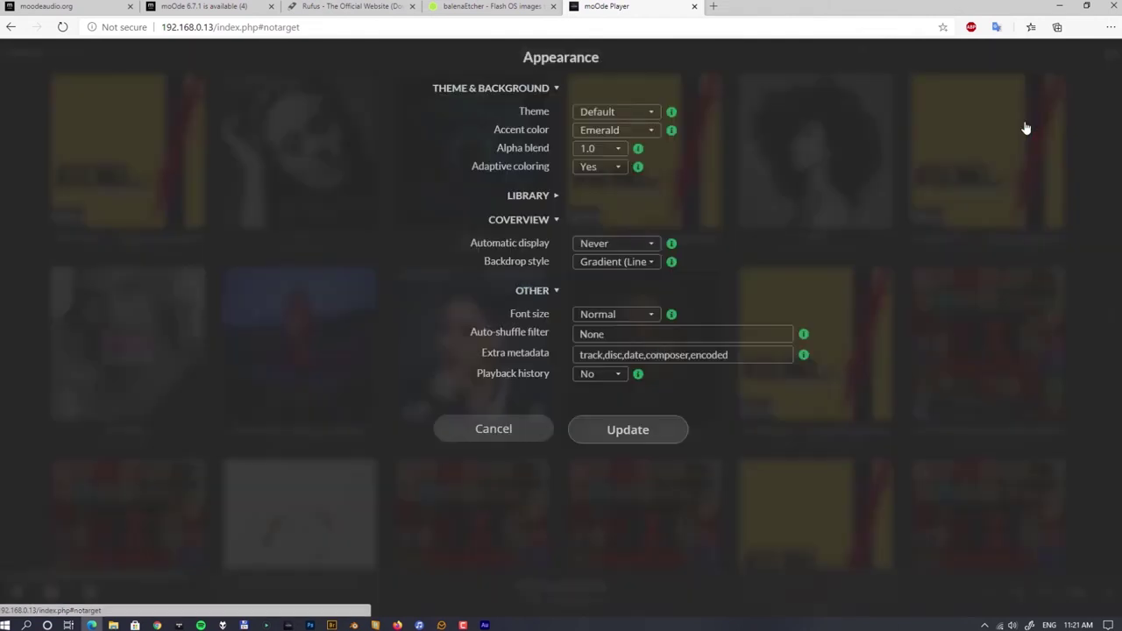
{"action": "left_click", "coordinate": [648, 250]}
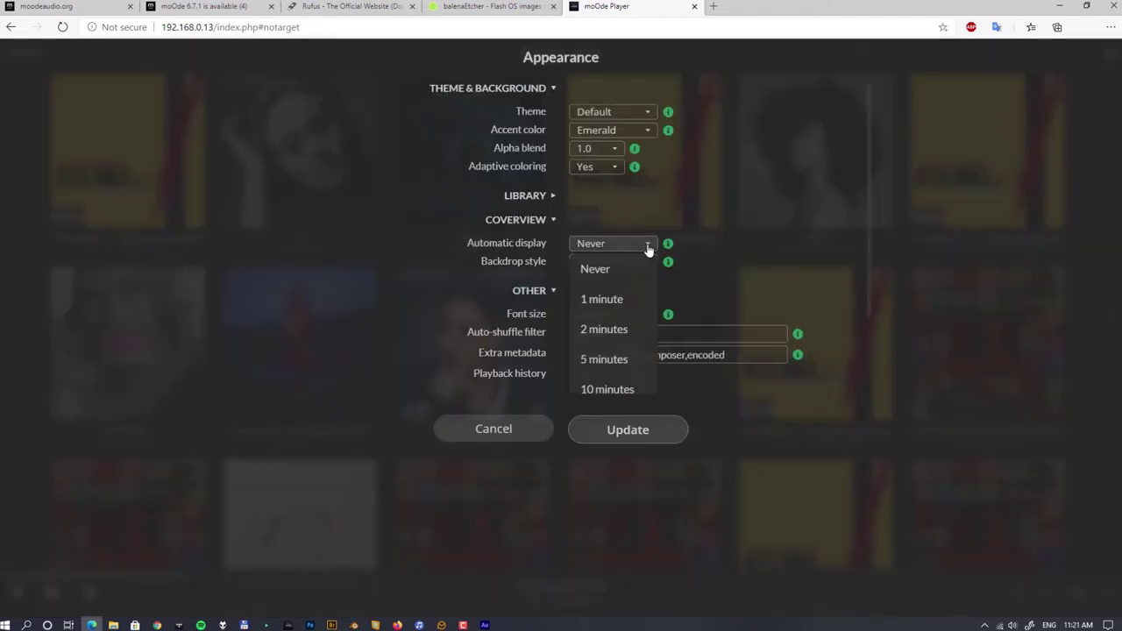
{"action": "left_click", "coordinate": [372, 277]}
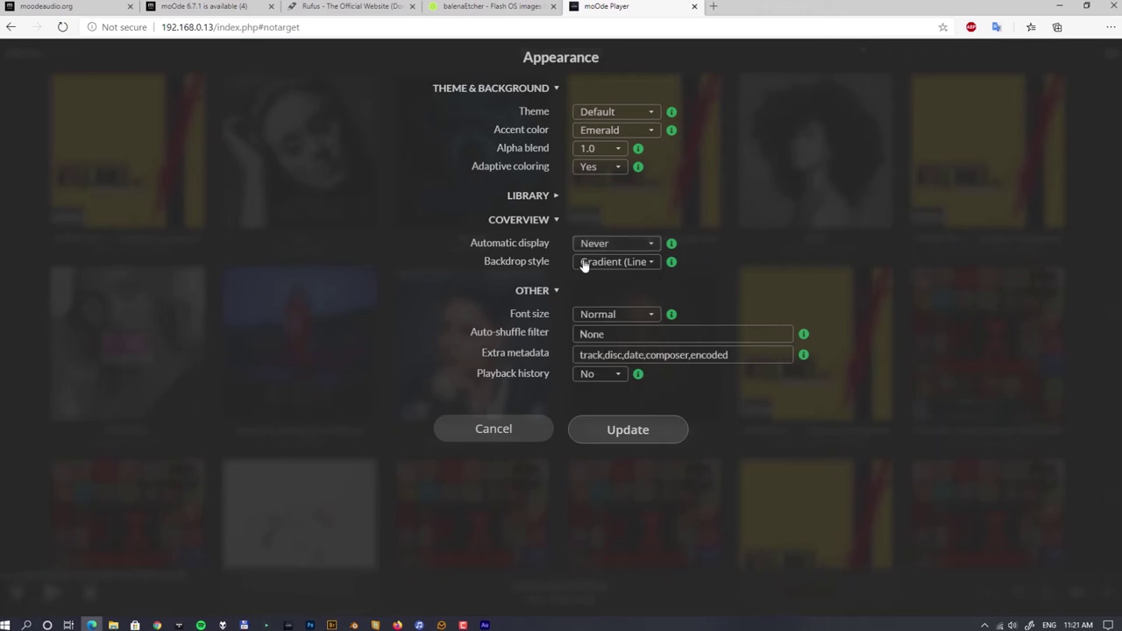
Step: Expand the Library appearance options, set Hi-res thumbnails to 400px and apply the update
{"action": "left_click", "coordinate": [549, 198]}
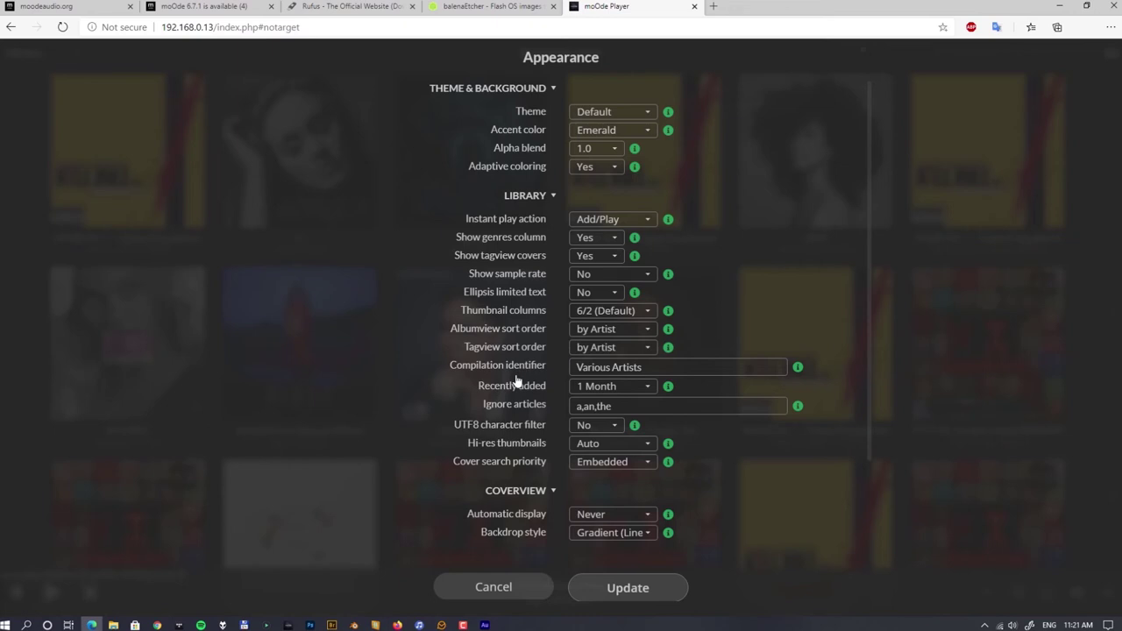
{"action": "left_click", "coordinate": [595, 445]}
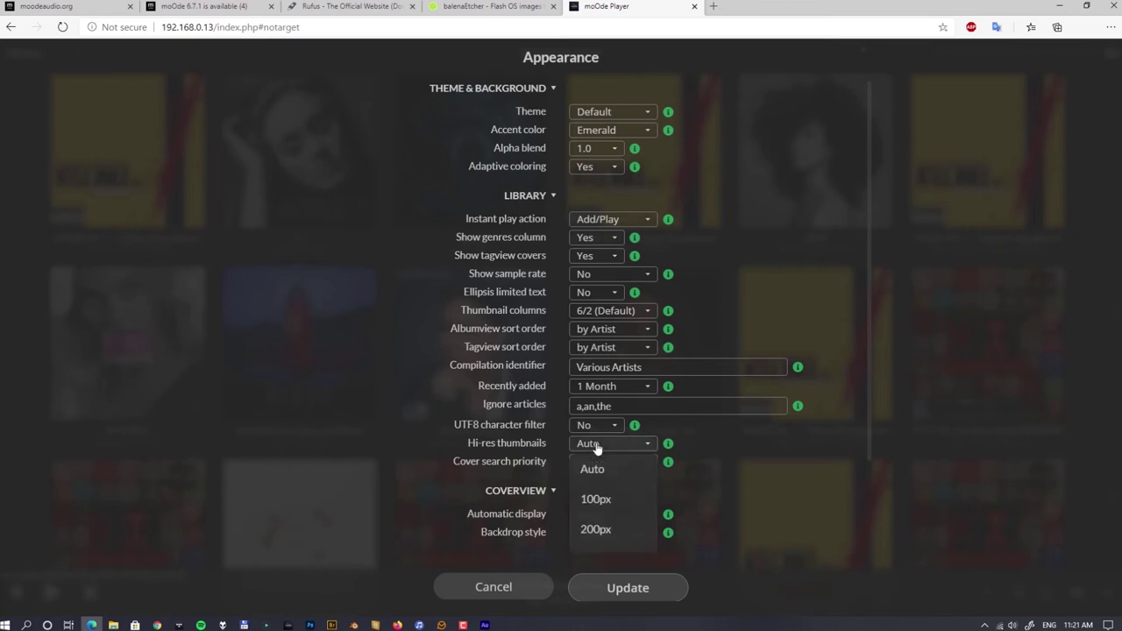
{"action": "scroll", "coordinate": [613, 550], "scroll_direction": "down", "scroll_amount": 1}
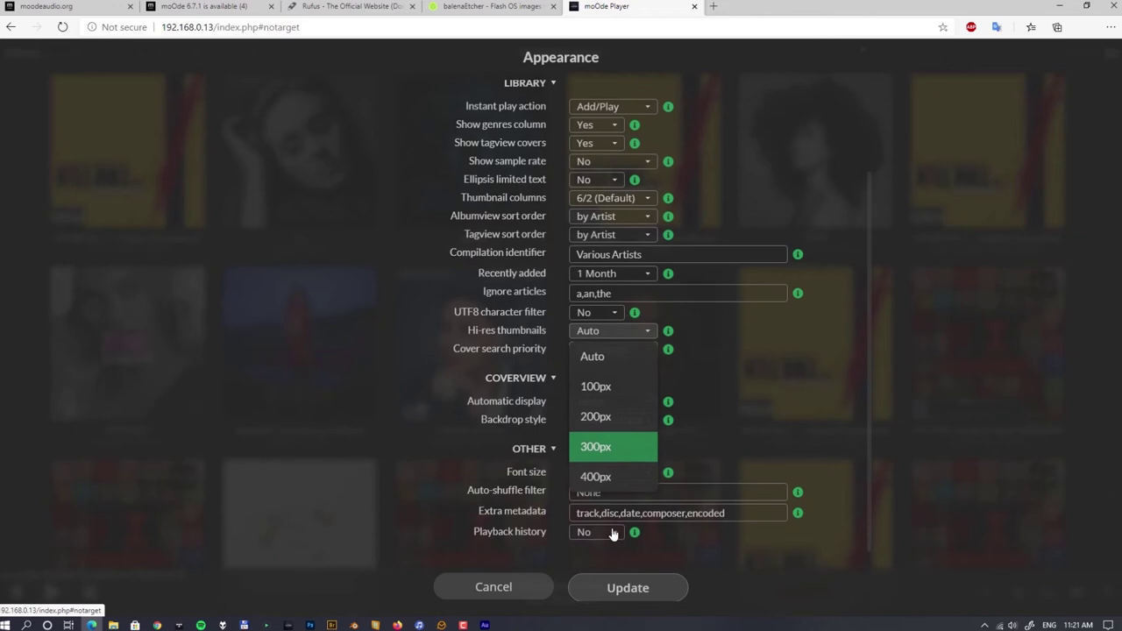
{"action": "left_click", "coordinate": [604, 479]}
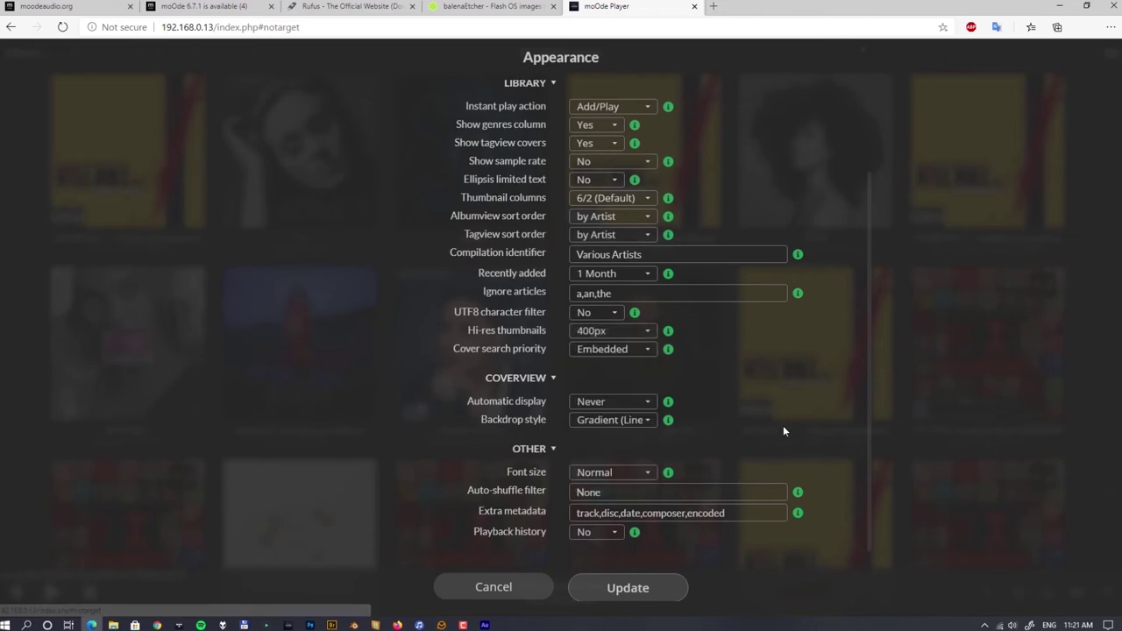
{"action": "left_click", "coordinate": [664, 588]}
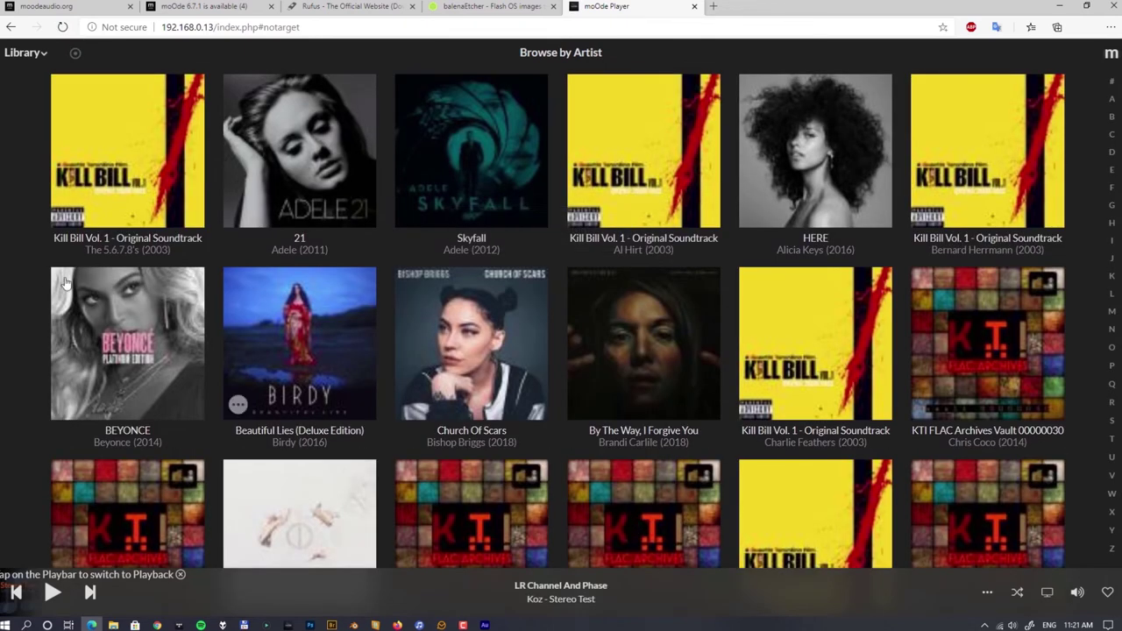
Step: Look through the album covers to check how the thumbnails display
{"action": "scroll", "coordinate": [199, 351], "scroll_direction": "down", "scroll_amount": 10}
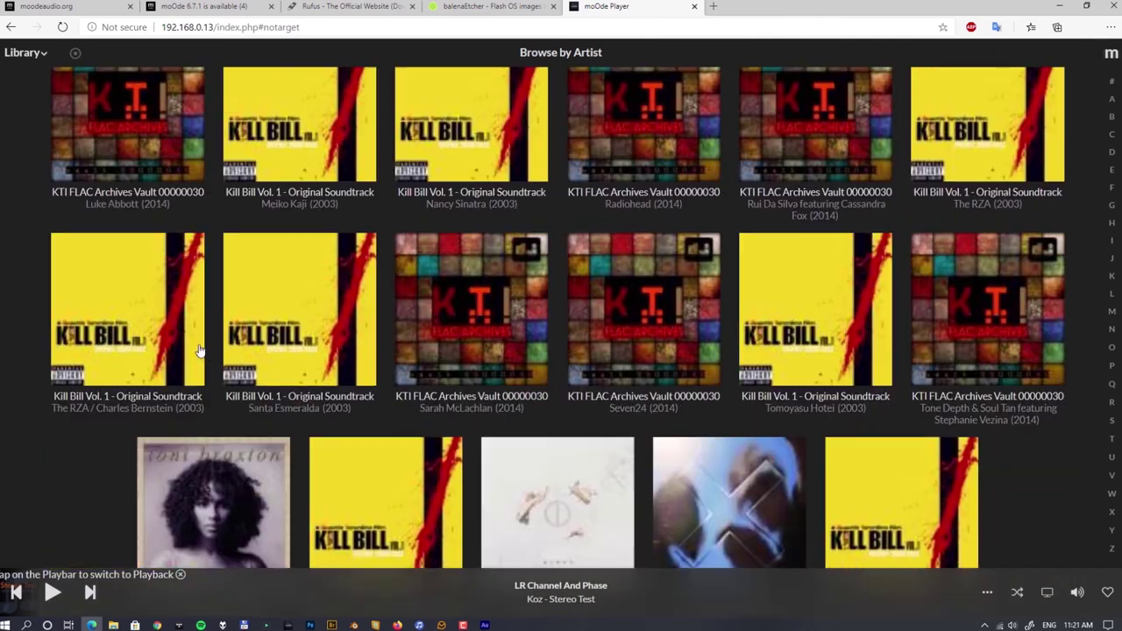
{"action": "scroll", "coordinate": [199, 350], "scroll_direction": "up", "scroll_amount": 10}
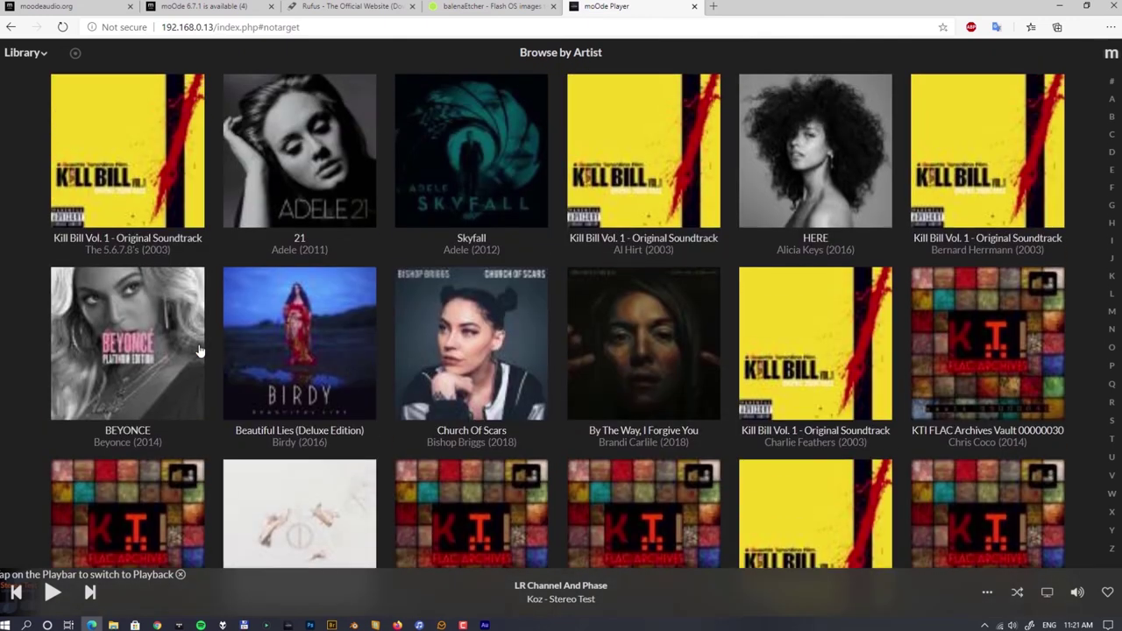
{"action": "mouse_move", "coordinate": [200, 350]}
Step: Switch the Library to Tag view and look through the list of albums by artist
{"action": "left_click", "coordinate": [43, 54]}
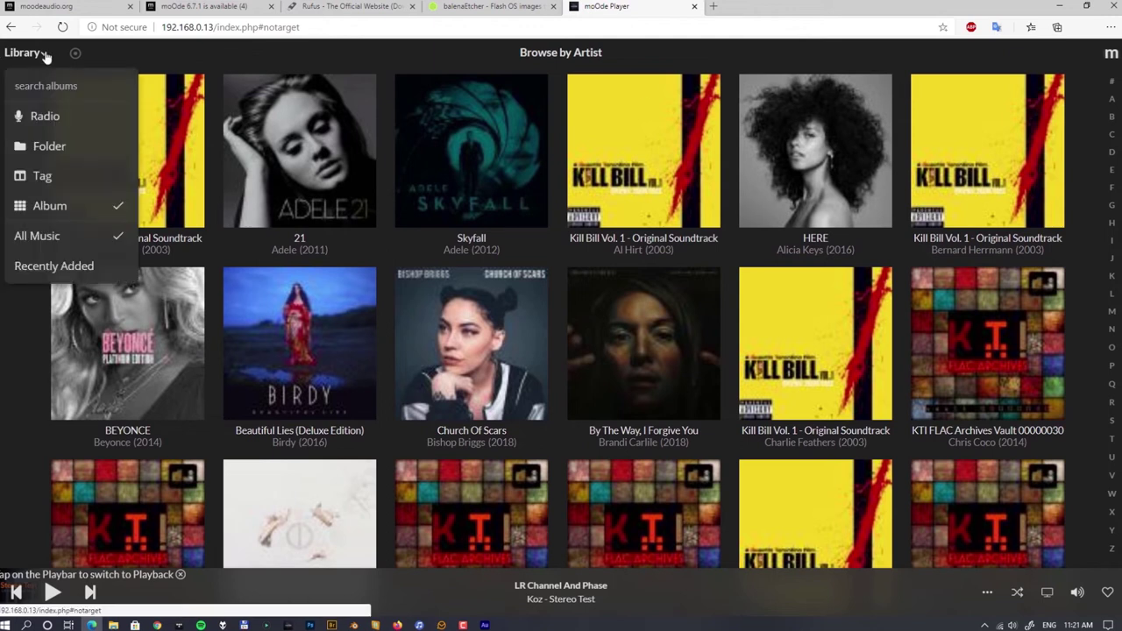
{"action": "left_click", "coordinate": [78, 187]}
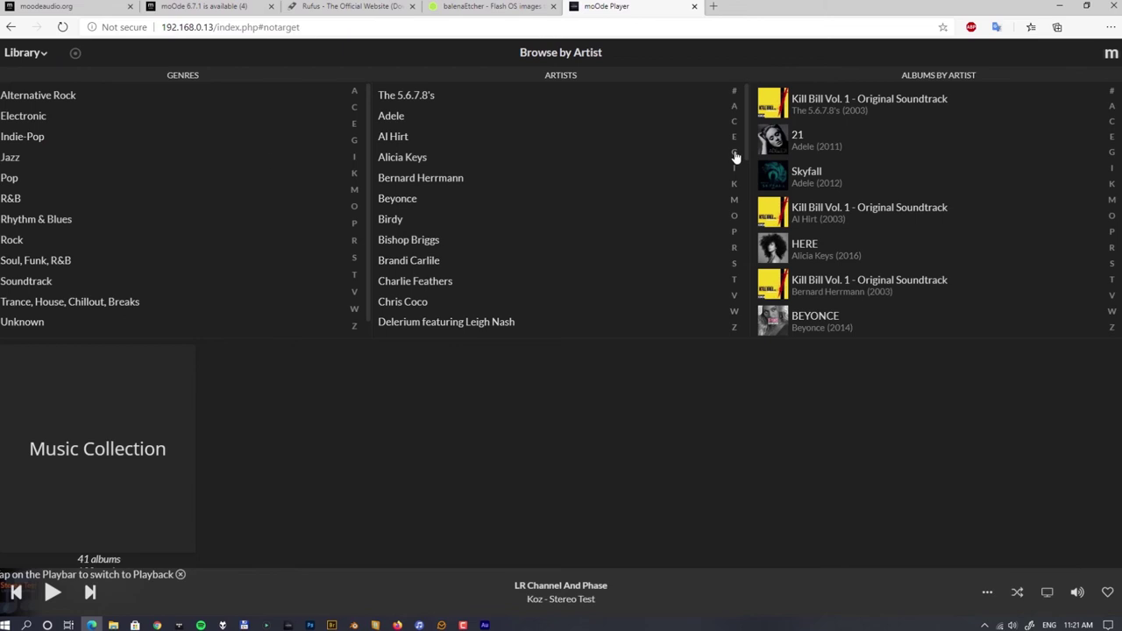
{"action": "scroll", "coordinate": [958, 143], "scroll_direction": "down", "scroll_amount": 10}
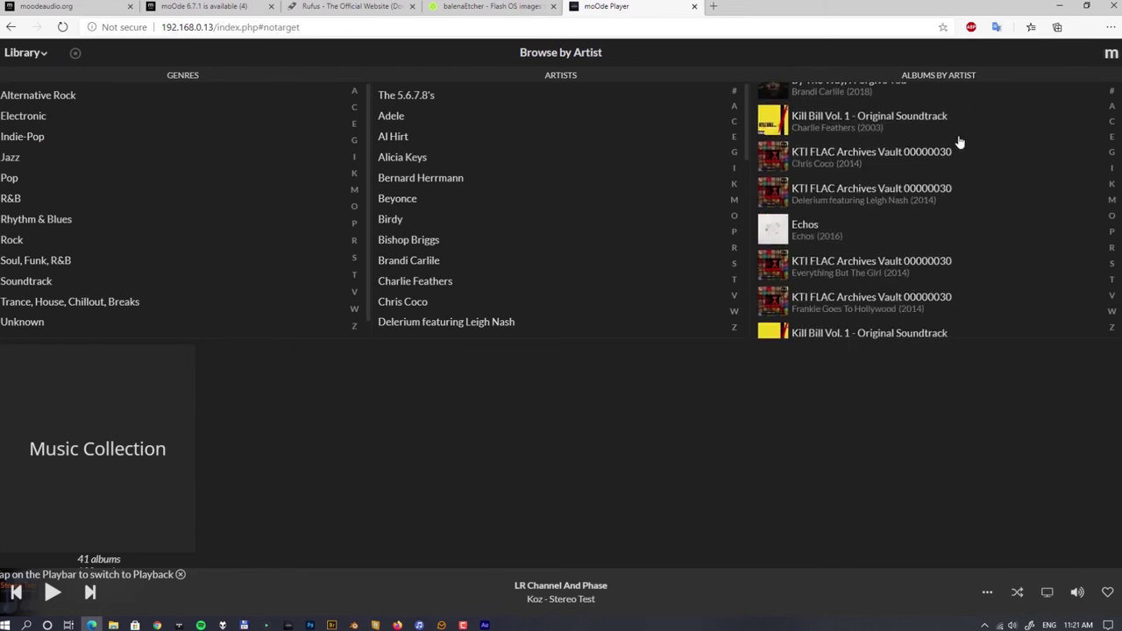
{"action": "scroll", "coordinate": [959, 143], "scroll_direction": "down", "scroll_amount": 2}
{"action": "scroll", "coordinate": [959, 142], "scroll_direction": "down", "scroll_amount": 2}
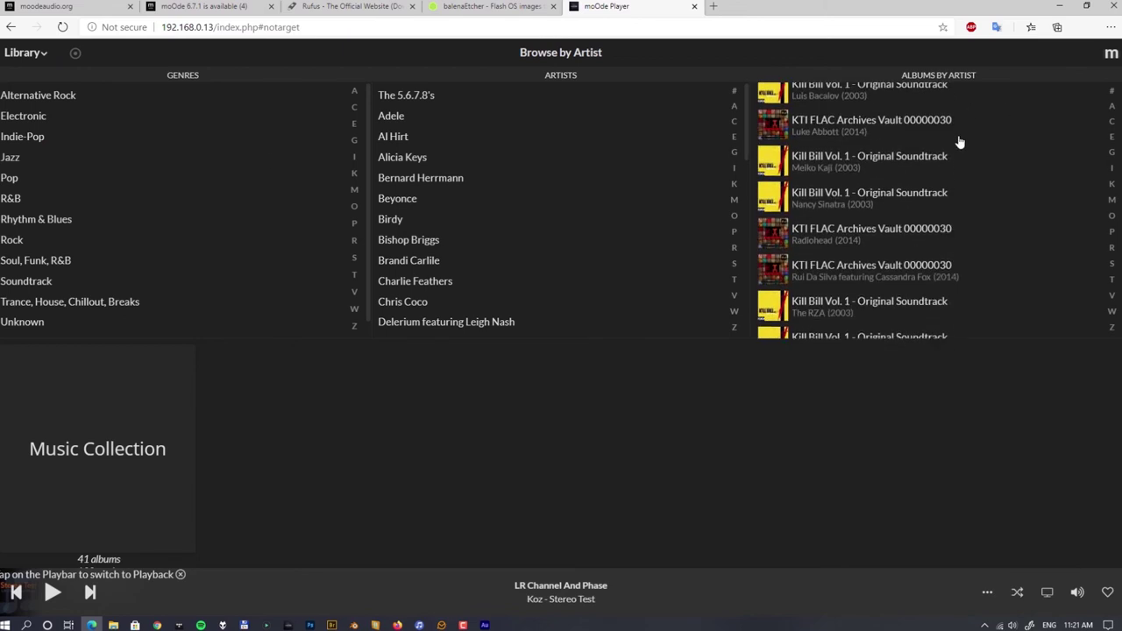
Step: Return the Library to Album view and browse the full grid of album covers
{"action": "left_click", "coordinate": [28, 58]}
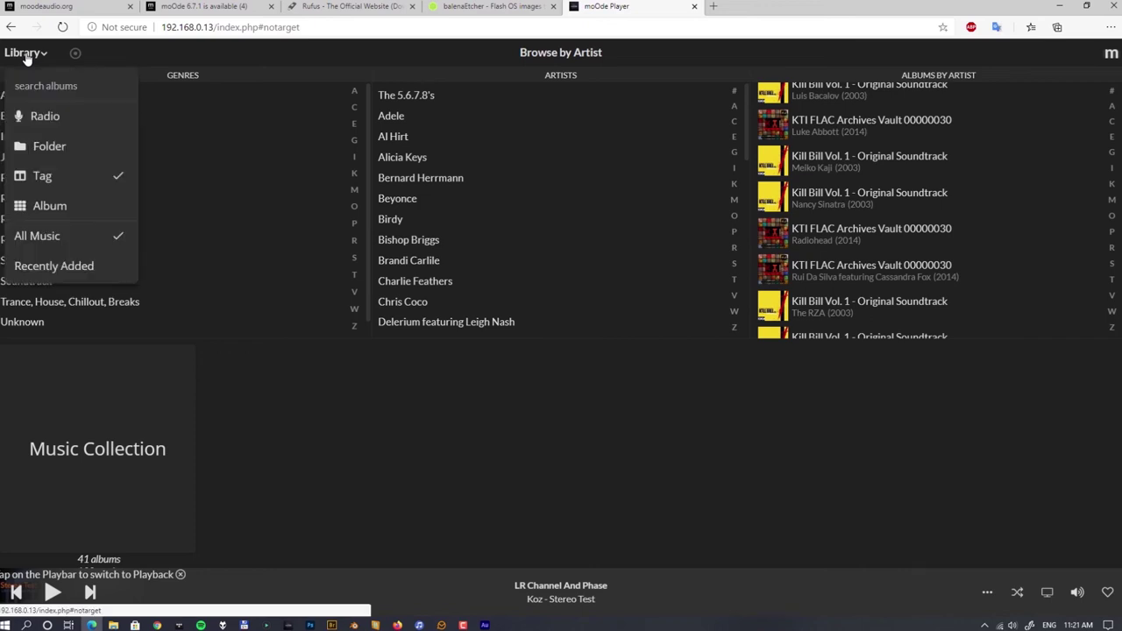
{"action": "left_click", "coordinate": [84, 210]}
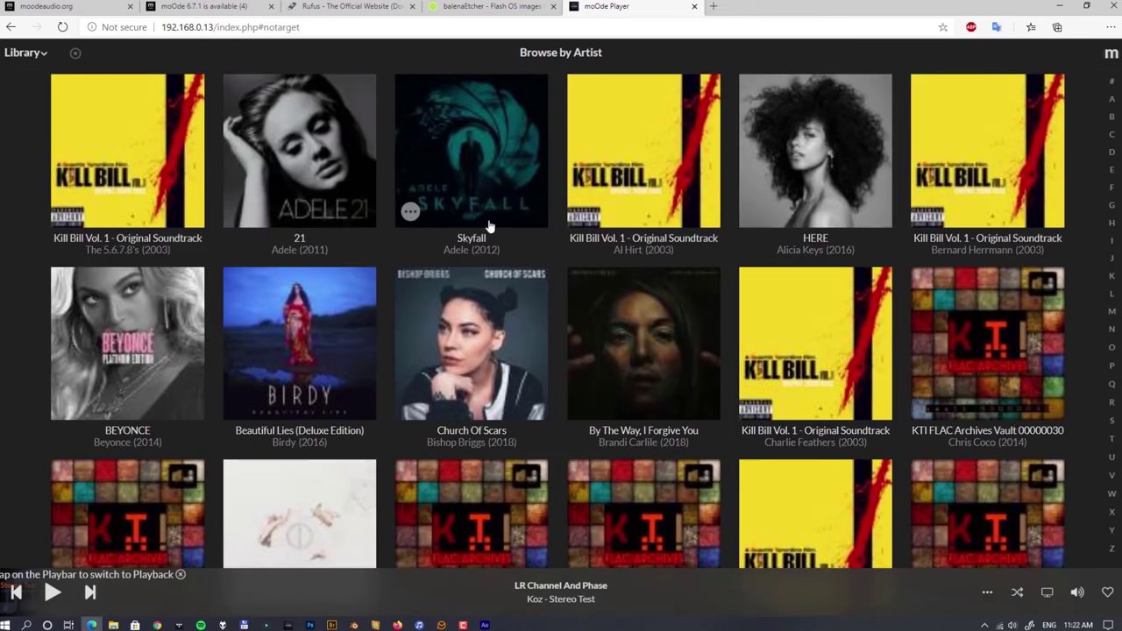
{"action": "scroll", "coordinate": [488, 220], "scroll_direction": "down", "scroll_amount": 5}
{"action": "scroll", "coordinate": [489, 226], "scroll_direction": "down", "scroll_amount": 4}
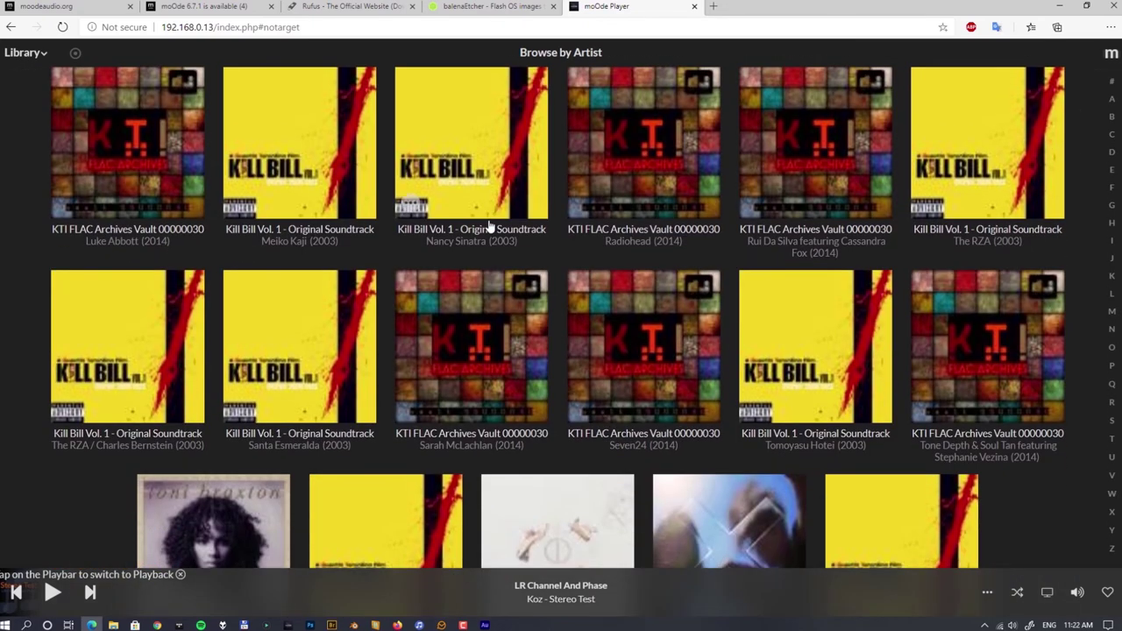
{"action": "scroll", "coordinate": [489, 226], "scroll_direction": "up", "scroll_amount": 7}
{"action": "scroll", "coordinate": [489, 226], "scroll_direction": "up", "scroll_amount": 2}
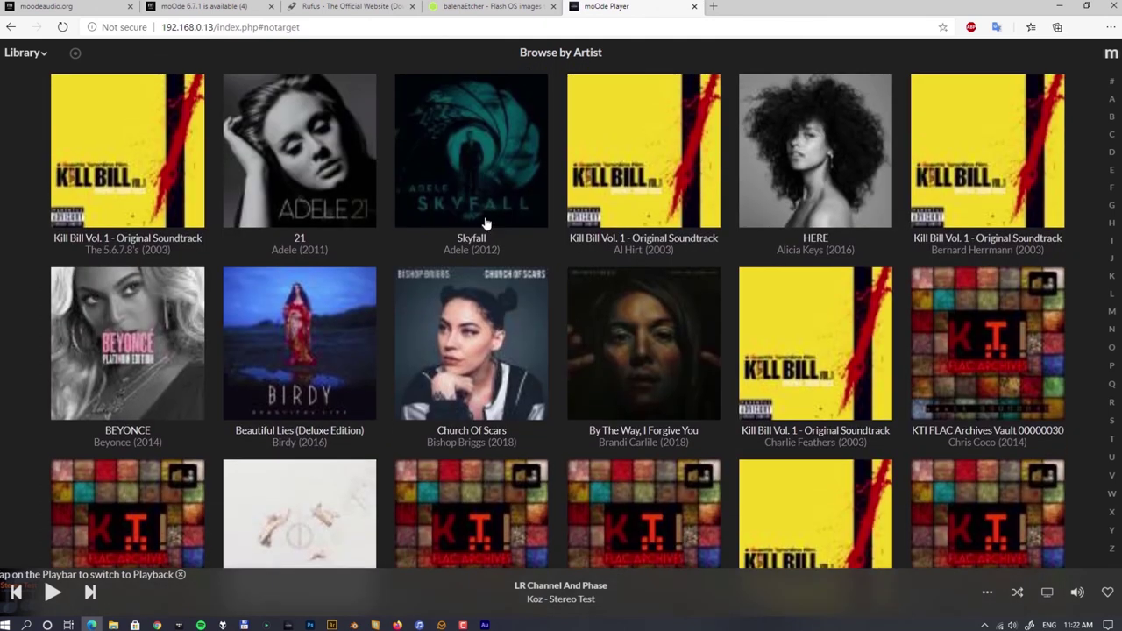
Step: Switch the Library to Folder view and return from the SDCARD folder list to the top level
{"action": "left_click", "coordinate": [42, 54]}
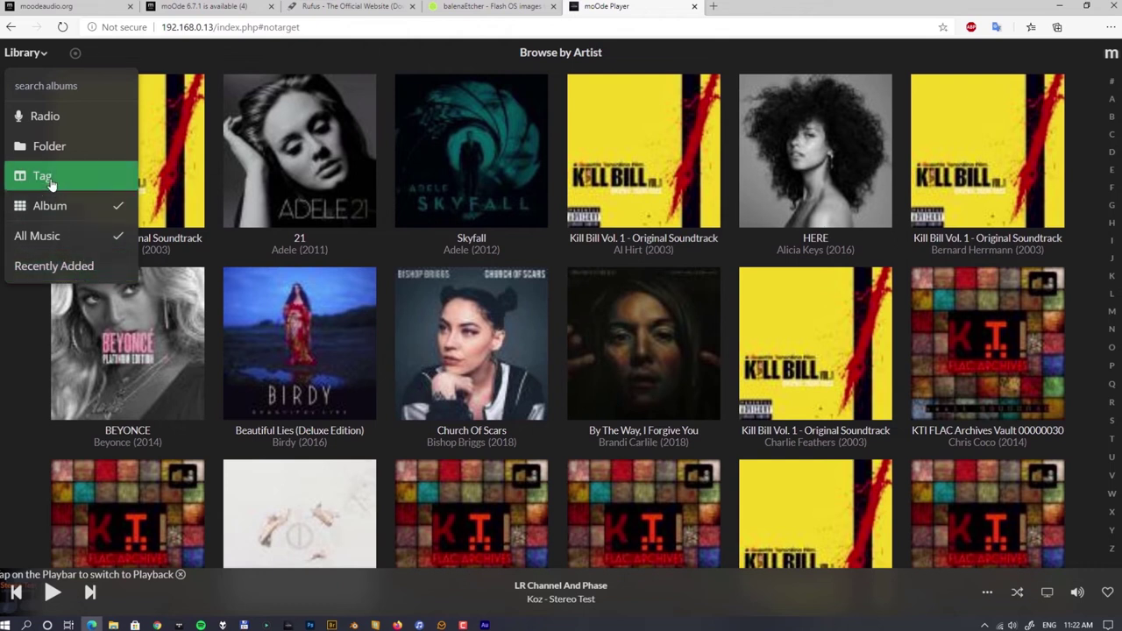
{"action": "left_click", "coordinate": [56, 154]}
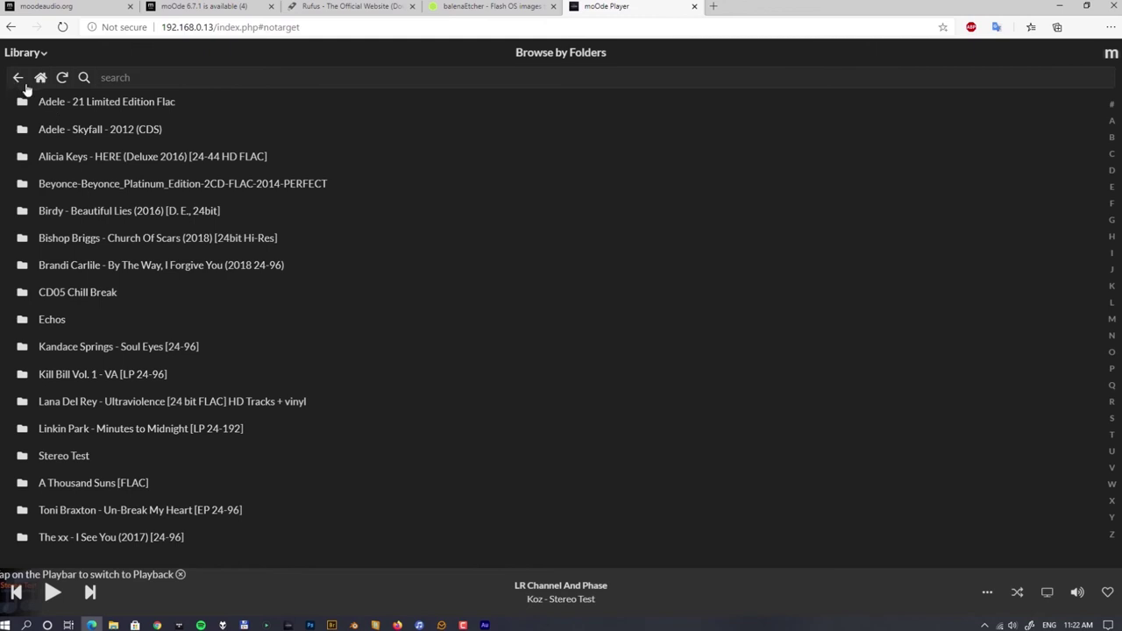
{"action": "left_click", "coordinate": [40, 77]}
Step: Switch the Library to Tag view and examine the genres, artists and albums columns
{"action": "left_click", "coordinate": [39, 54]}
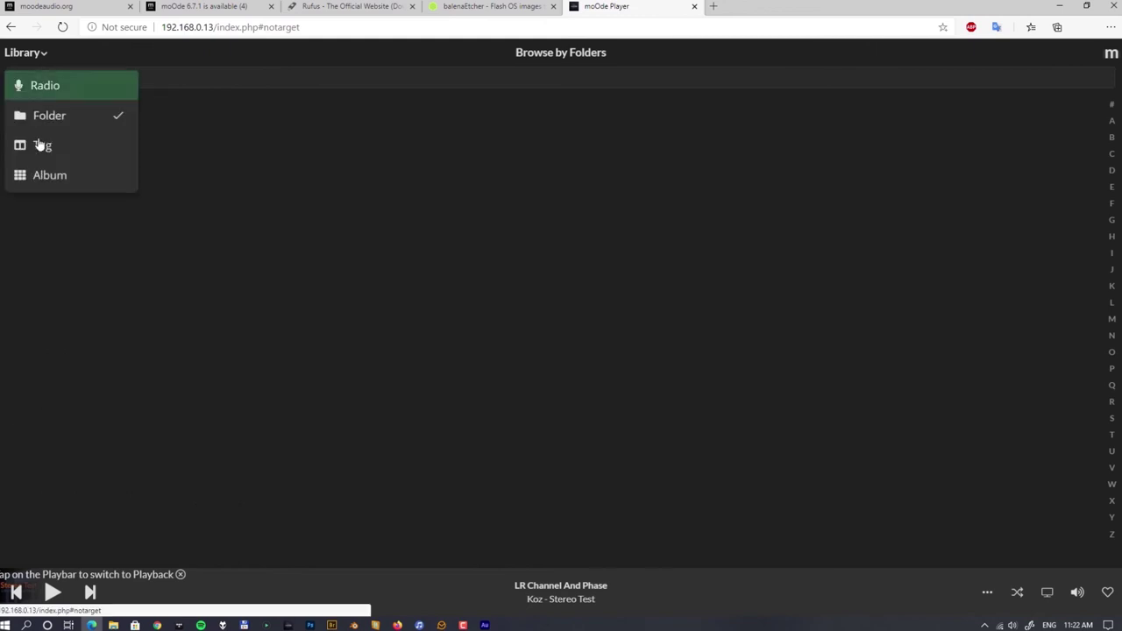
{"action": "left_click", "coordinate": [47, 147]}
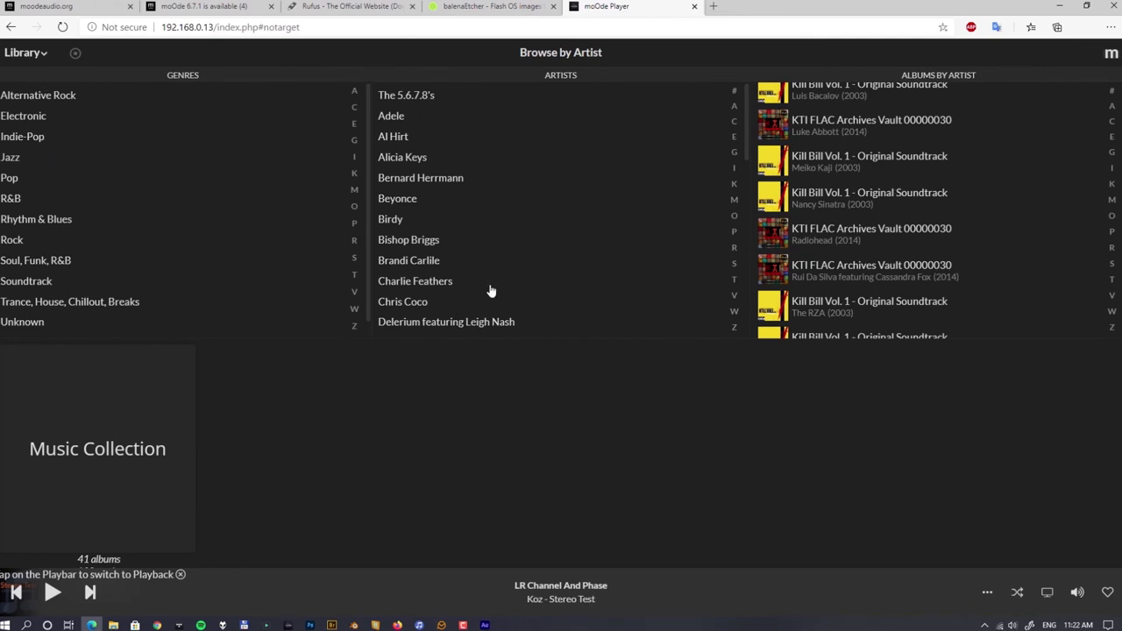
{"action": "scroll", "coordinate": [882, 184], "scroll_direction": "down", "scroll_amount": 4}
{"action": "scroll", "coordinate": [884, 184], "scroll_direction": "up", "scroll_amount": 5}
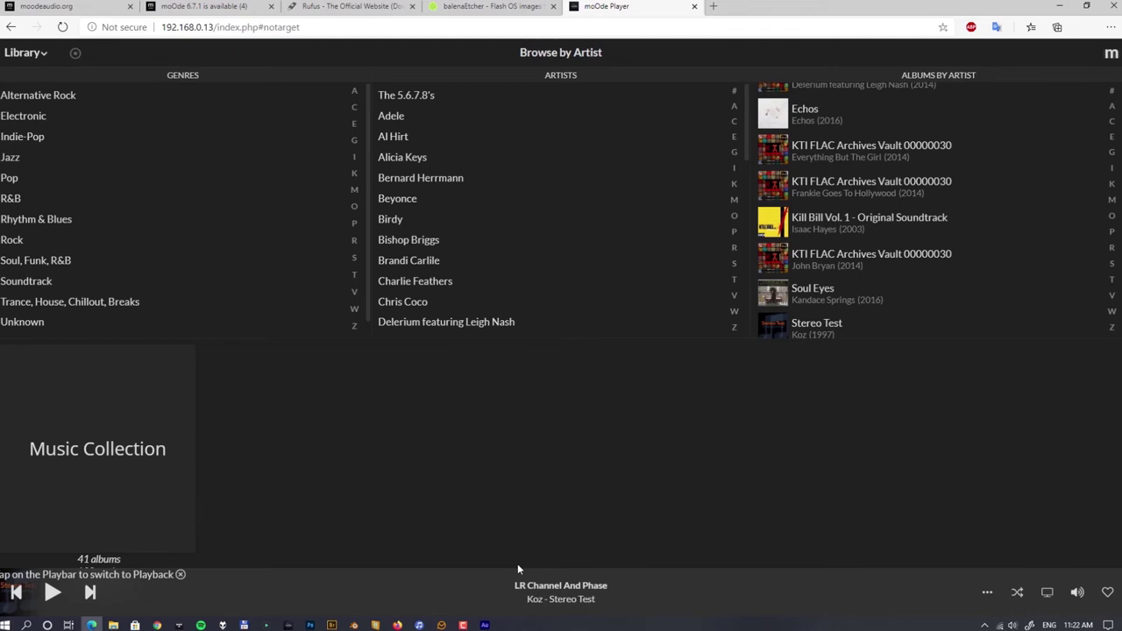
Step: Switch the Library back to Album view and look further down the album covers
{"action": "left_click", "coordinate": [25, 52]}
{"action": "left_click", "coordinate": [58, 206]}
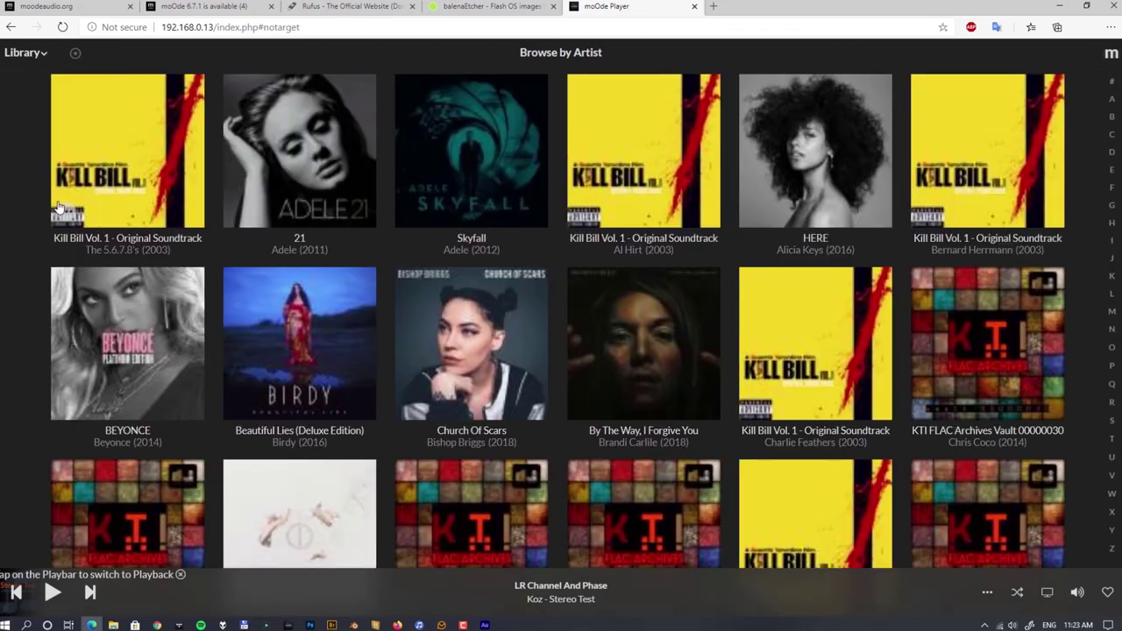
{"action": "scroll", "coordinate": [507, 341], "scroll_direction": "down", "scroll_amount": 7}
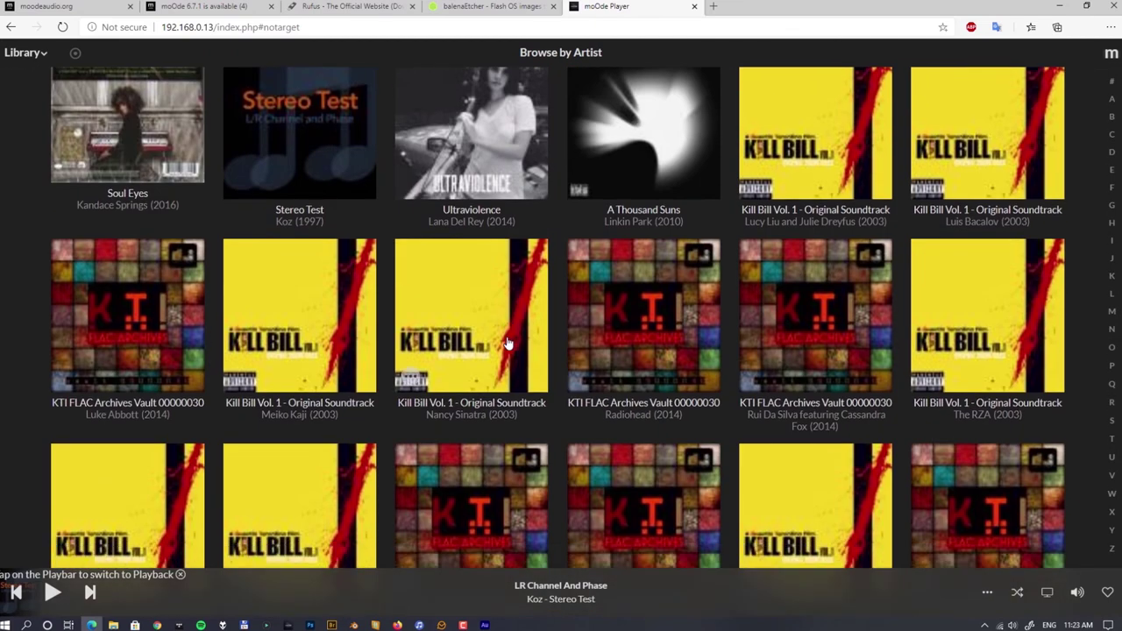
Step: Check the playback options of Lana Del Rey's Ultraviolence album in the Library, and start playing the album
{"action": "scroll", "coordinate": [507, 342], "scroll_direction": "up", "scroll_amount": 2}
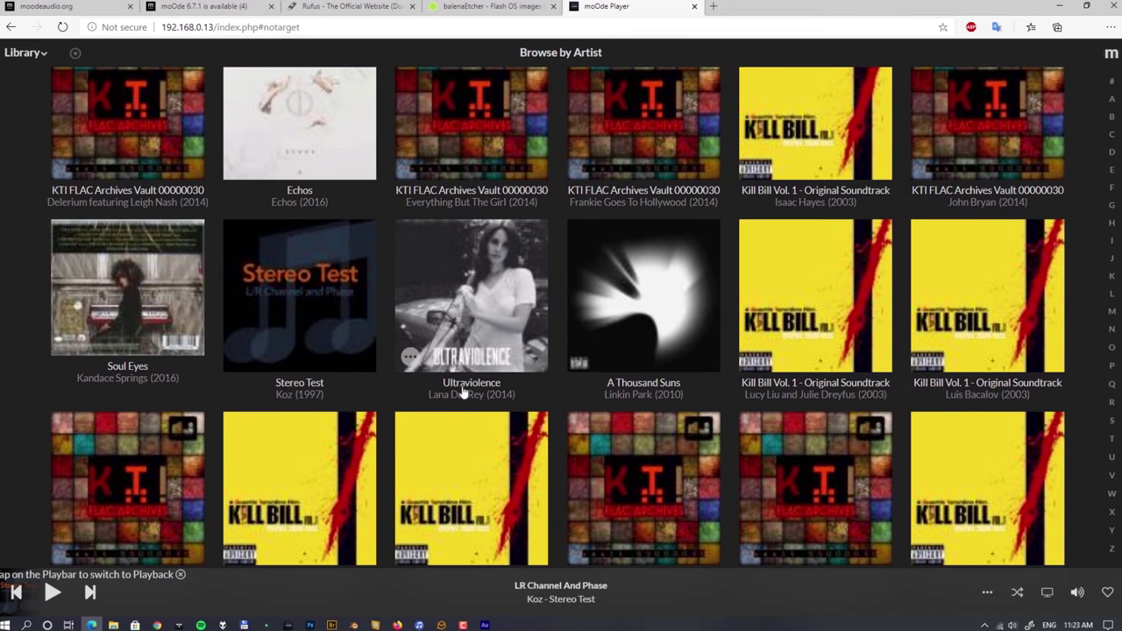
{"action": "left_click", "coordinate": [414, 357]}
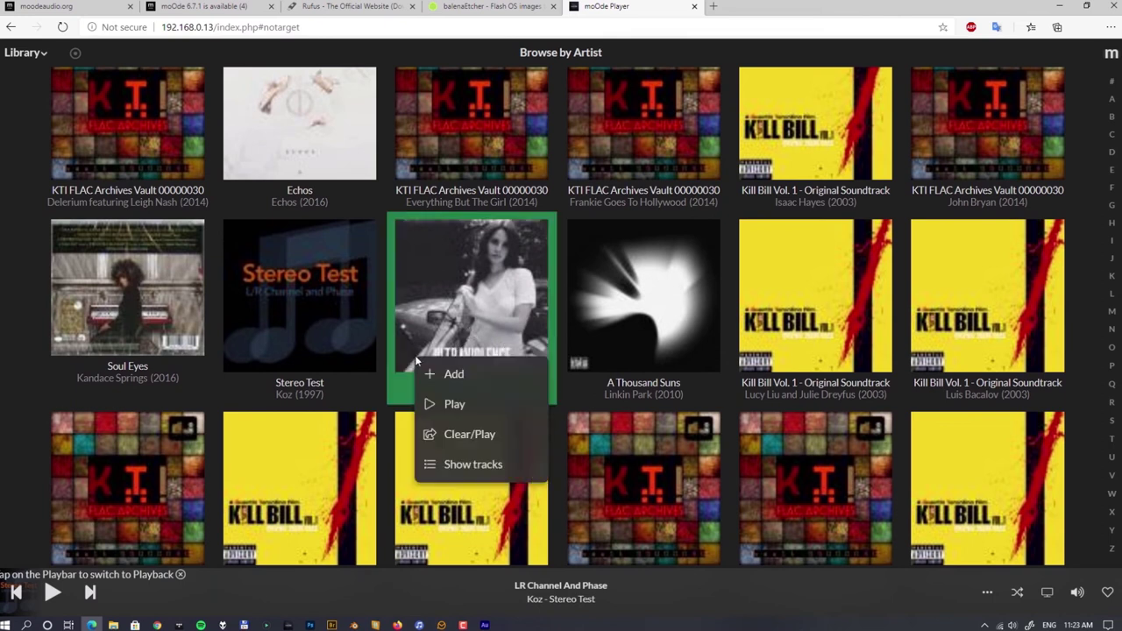
{"action": "left_click", "coordinate": [411, 361]}
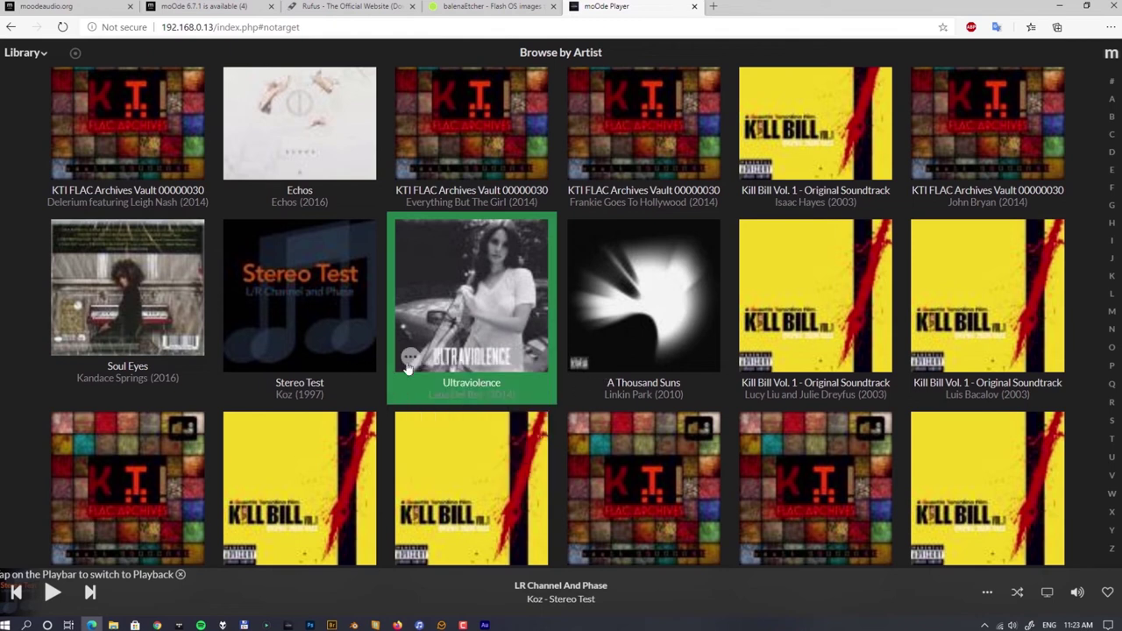
{"action": "left_click", "coordinate": [409, 358]}
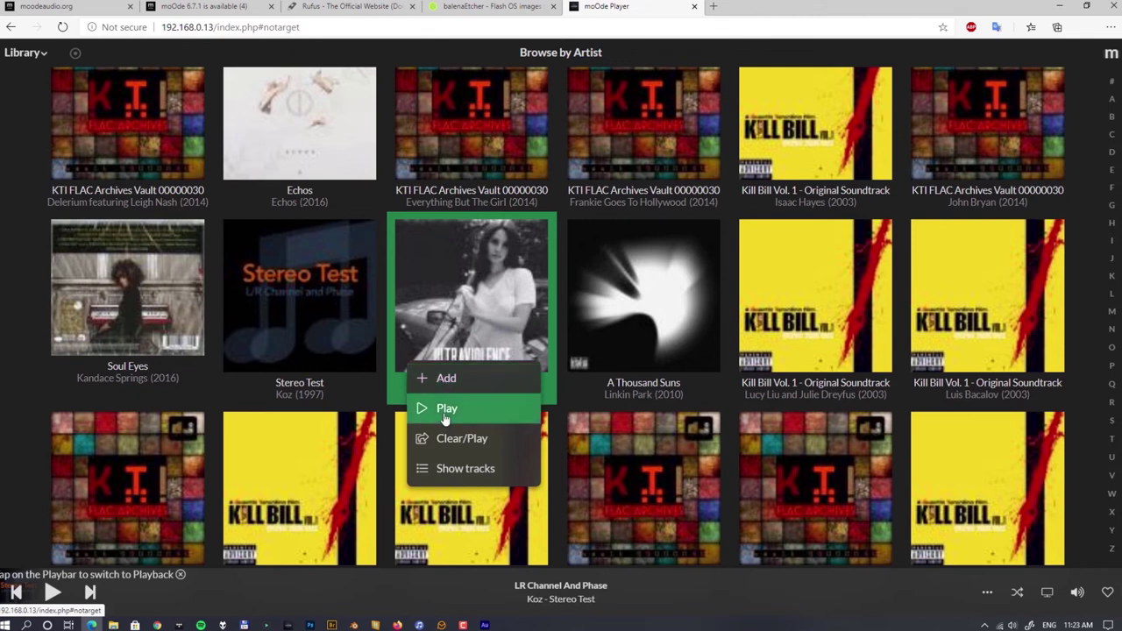
{"action": "left_click", "coordinate": [375, 405]}
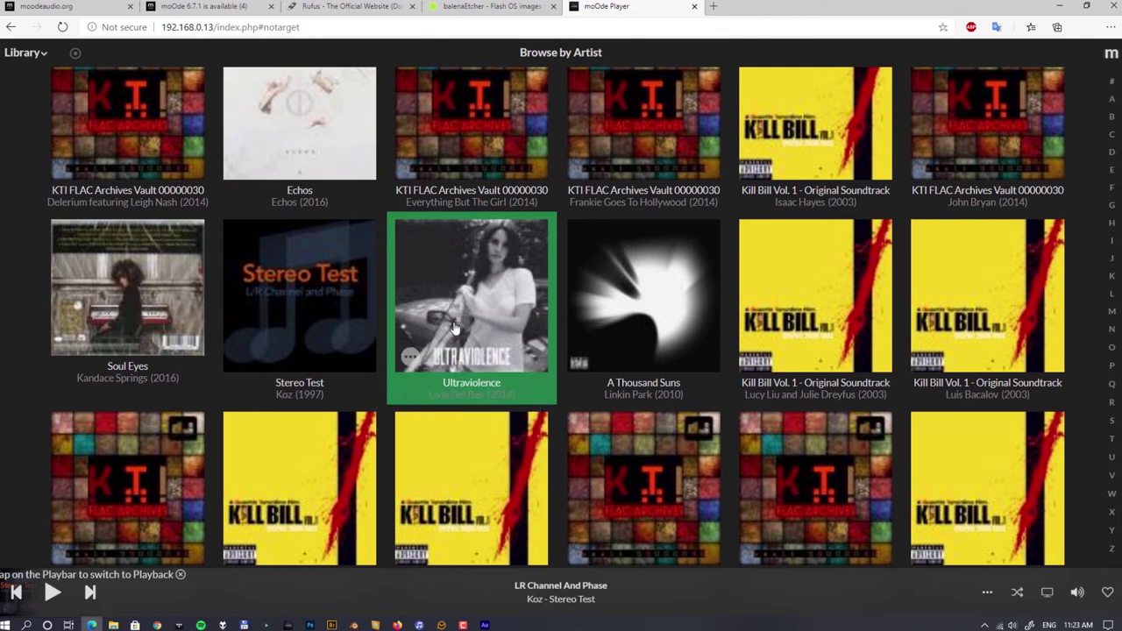
{"action": "left_click", "coordinate": [454, 320]}
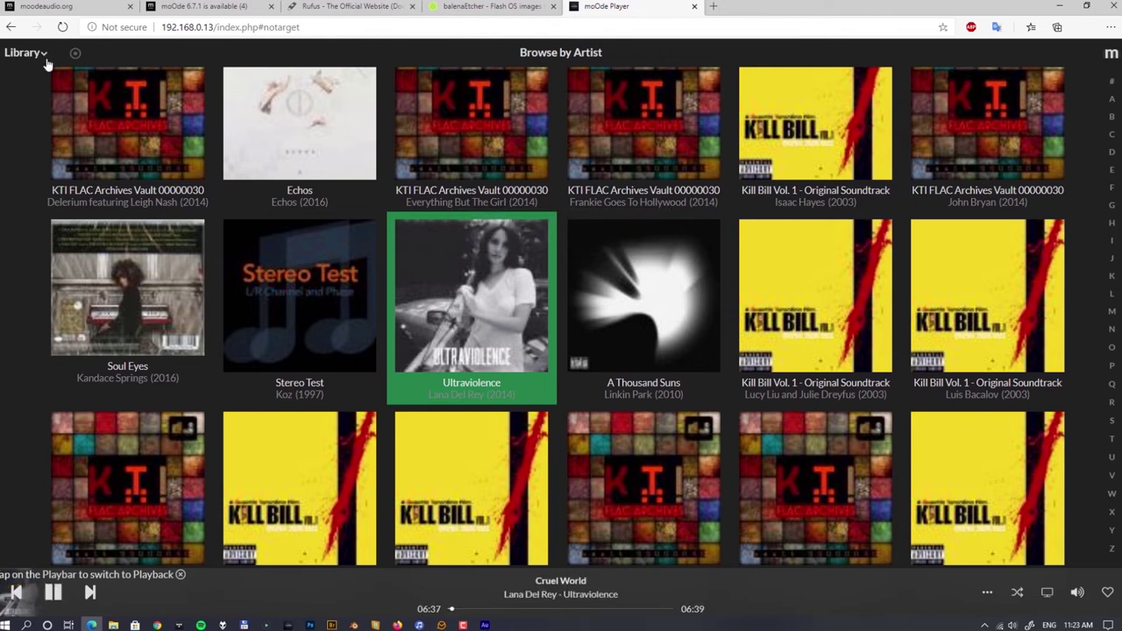
Step: Switch to the Playback view, dismiss its cover-art hint, look over the main menu and return to the Library
{"action": "left_click", "coordinate": [4, 613]}
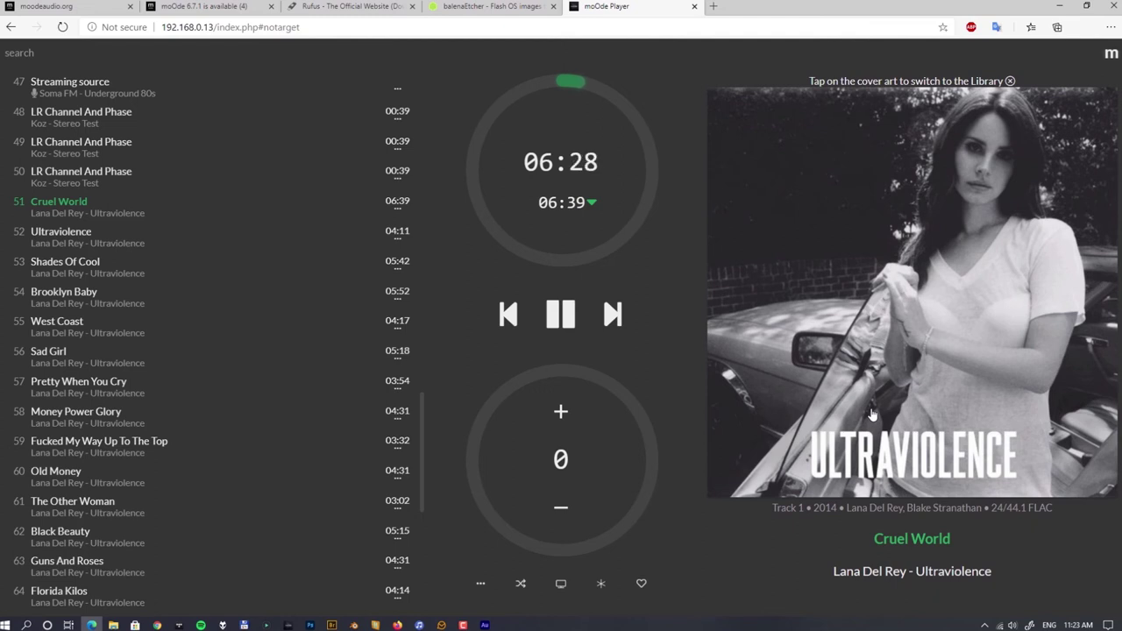
{"action": "left_click", "coordinate": [1010, 82]}
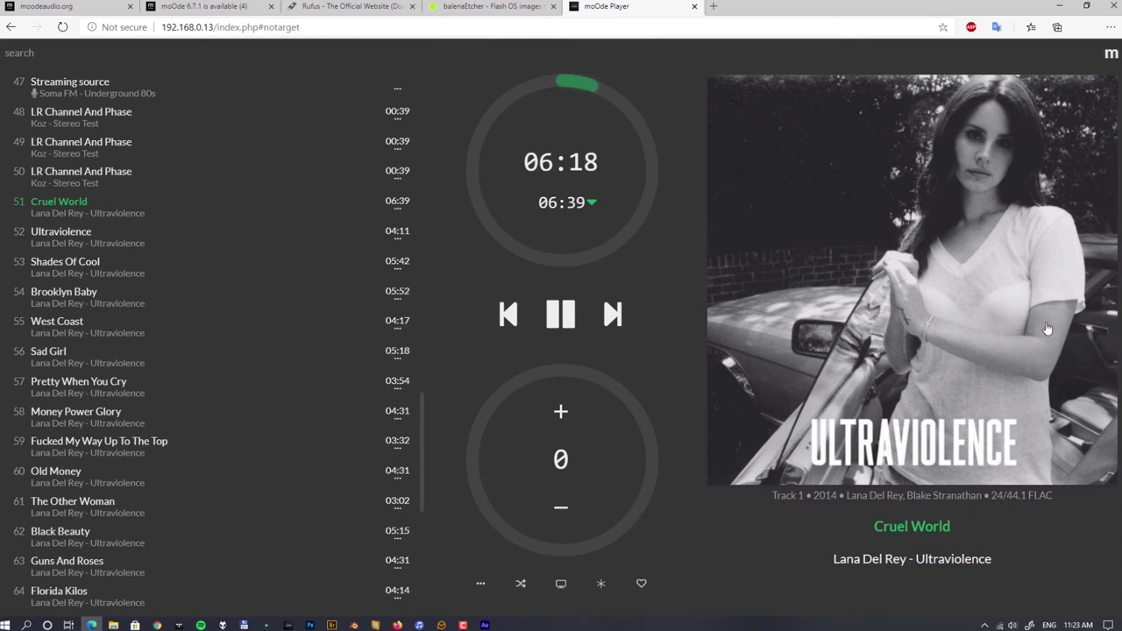
{"action": "left_click", "coordinate": [1110, 56]}
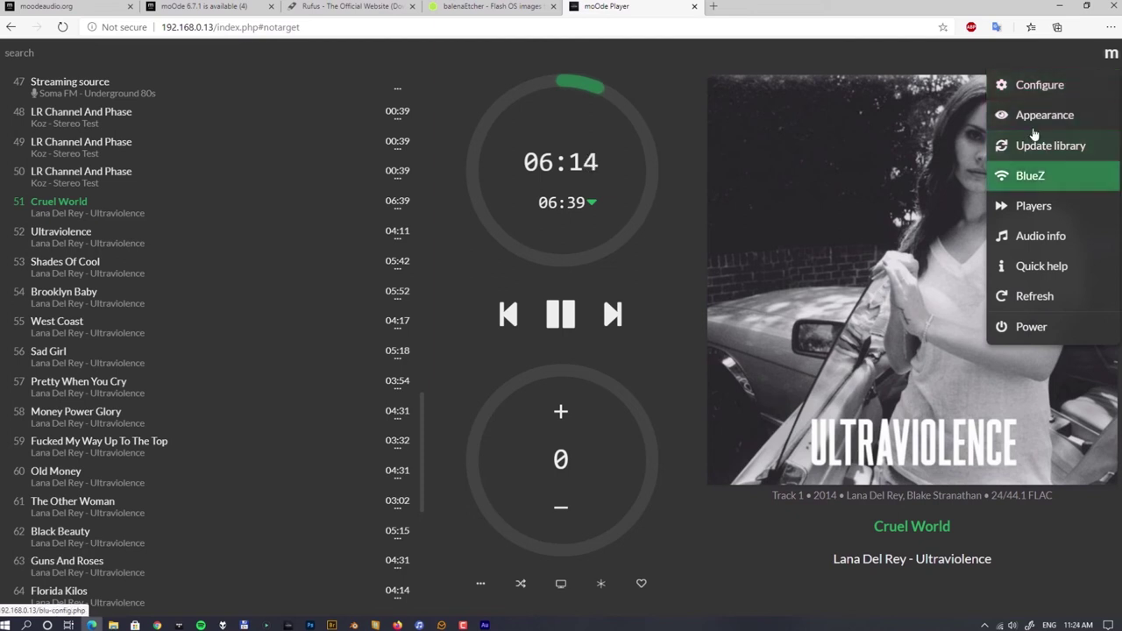
{"action": "left_click", "coordinate": [917, 220]}
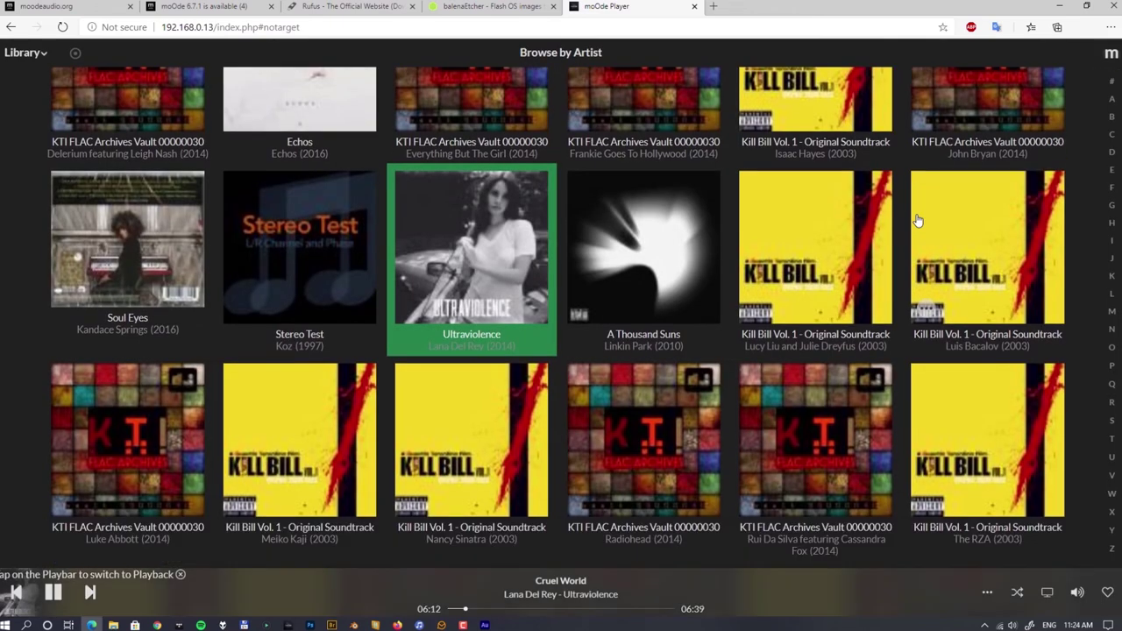
Step: Review the Cruel World track details and main menu in the Playback view, and go back to browse the album covers
{"action": "scroll", "coordinate": [430, 391], "scroll_direction": "up", "scroll_amount": 10}
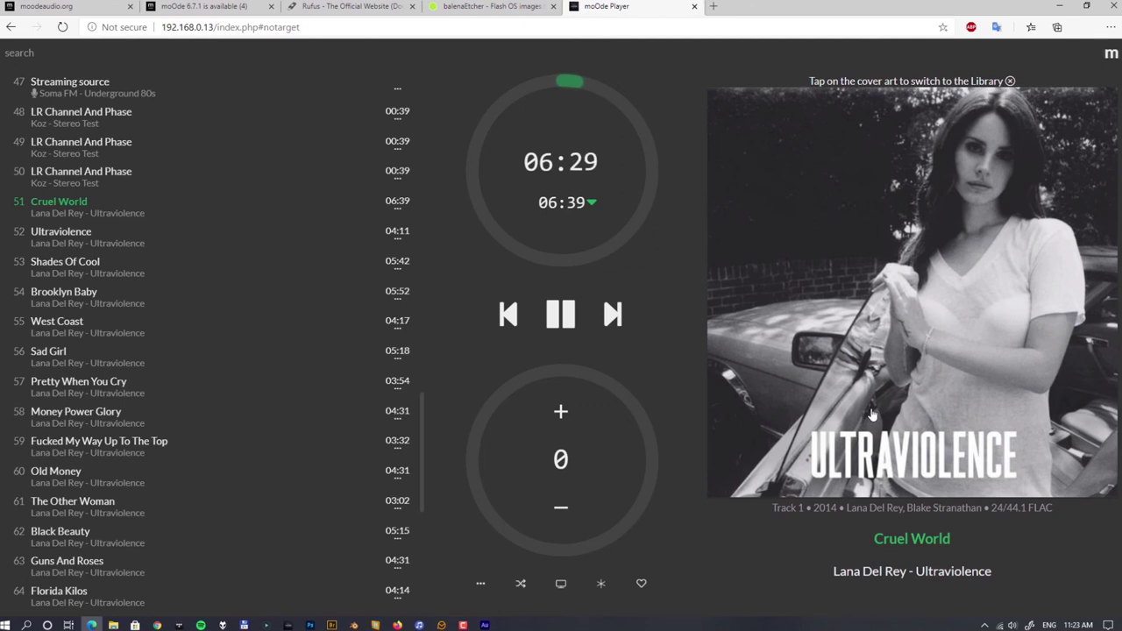
{"action": "left_click", "coordinate": [1010, 82]}
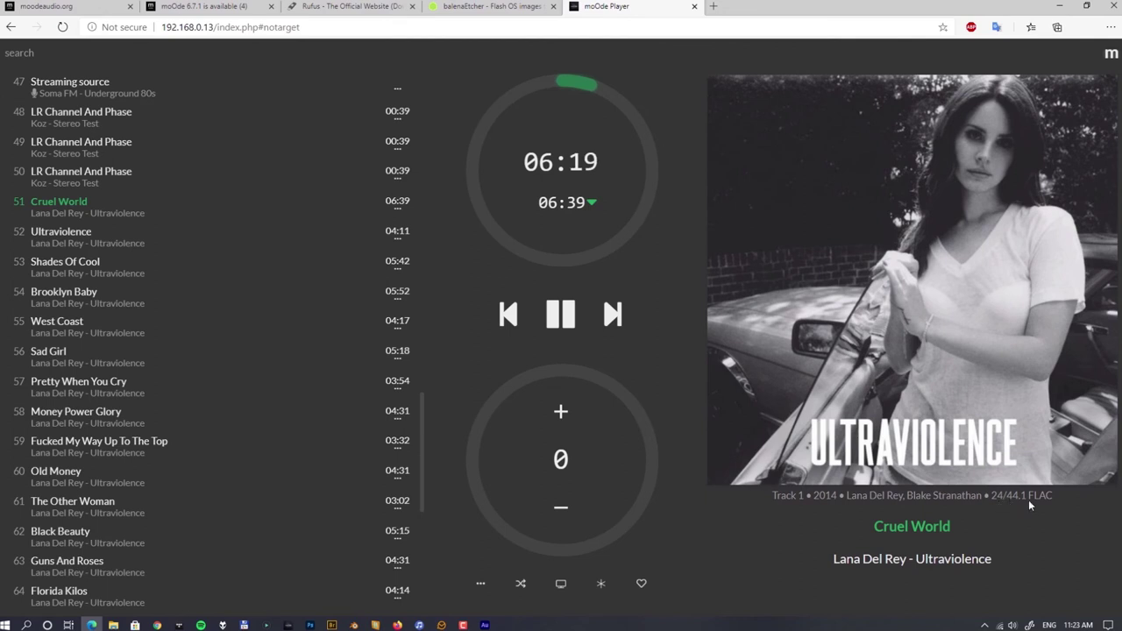
{"action": "left_click", "coordinate": [1111, 56]}
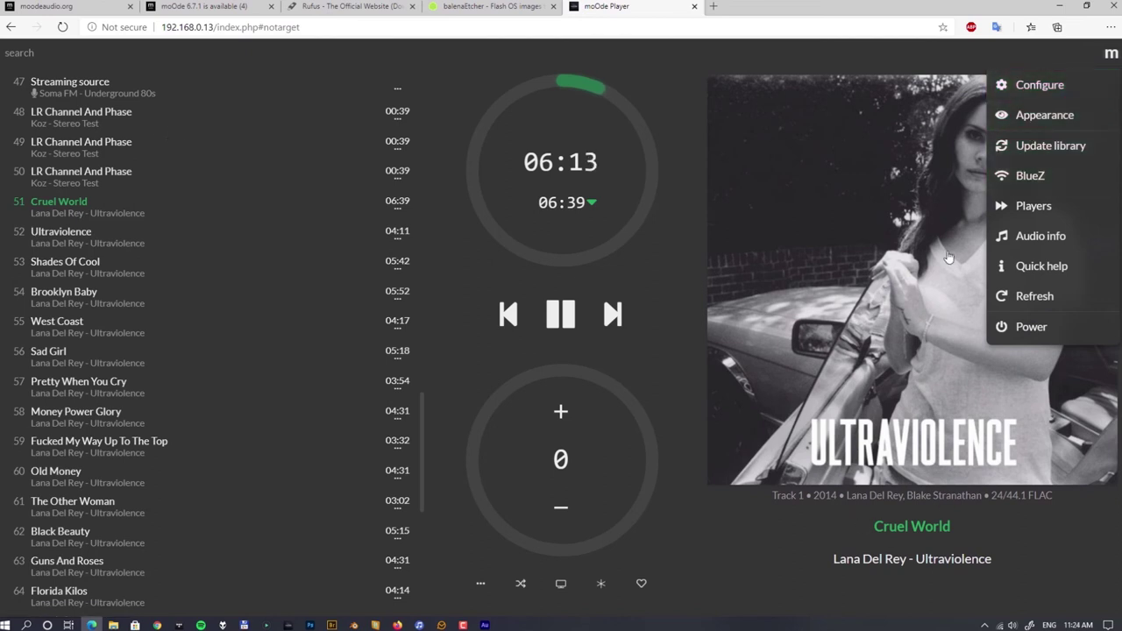
{"action": "left_click", "coordinate": [917, 221]}
{"action": "scroll", "coordinate": [450, 383], "scroll_direction": "up", "scroll_amount": 5}
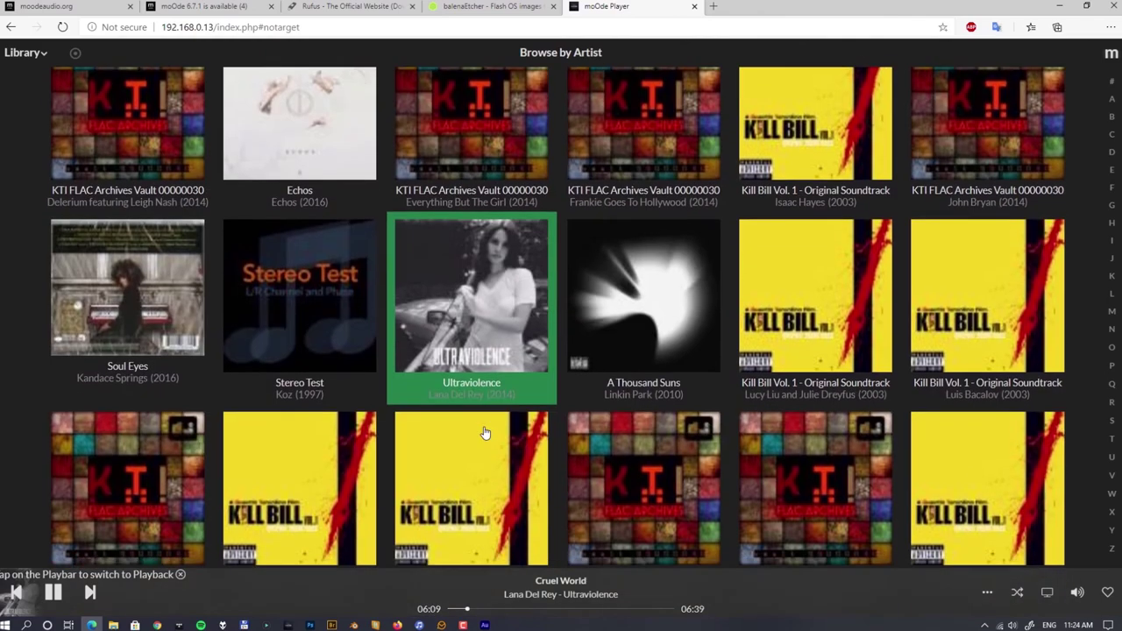
{"action": "scroll", "coordinate": [485, 433], "scroll_direction": "down", "scroll_amount": 10}
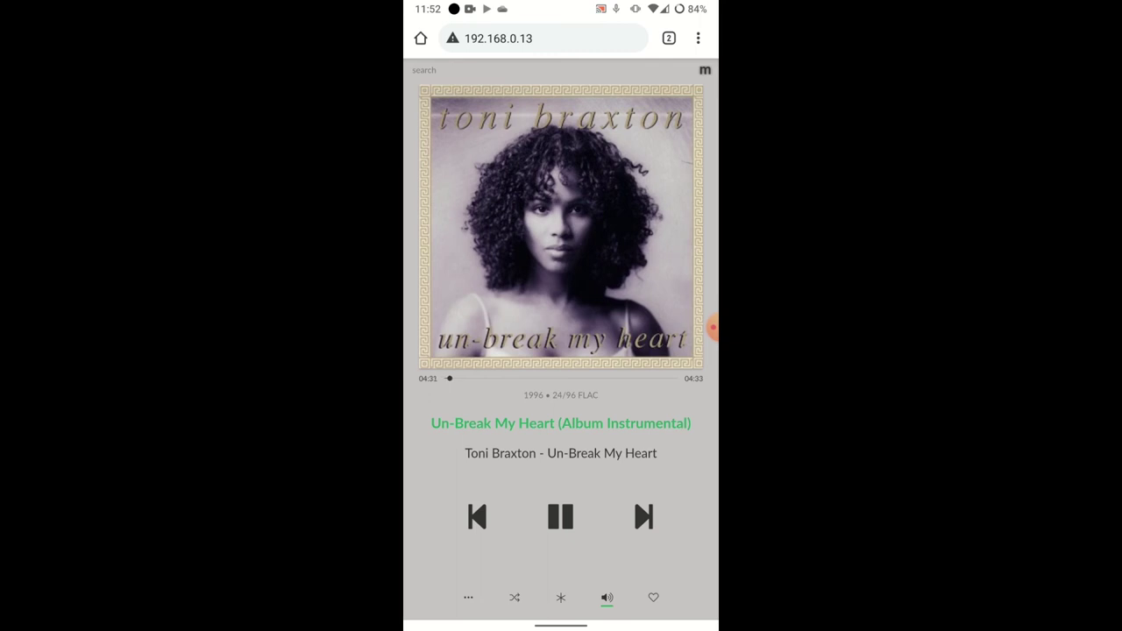
Step: On the tablet, open the Library from the Playback view, browse the album covers and return to the playing track
{"action": "left_click", "coordinate": [632, 430]}
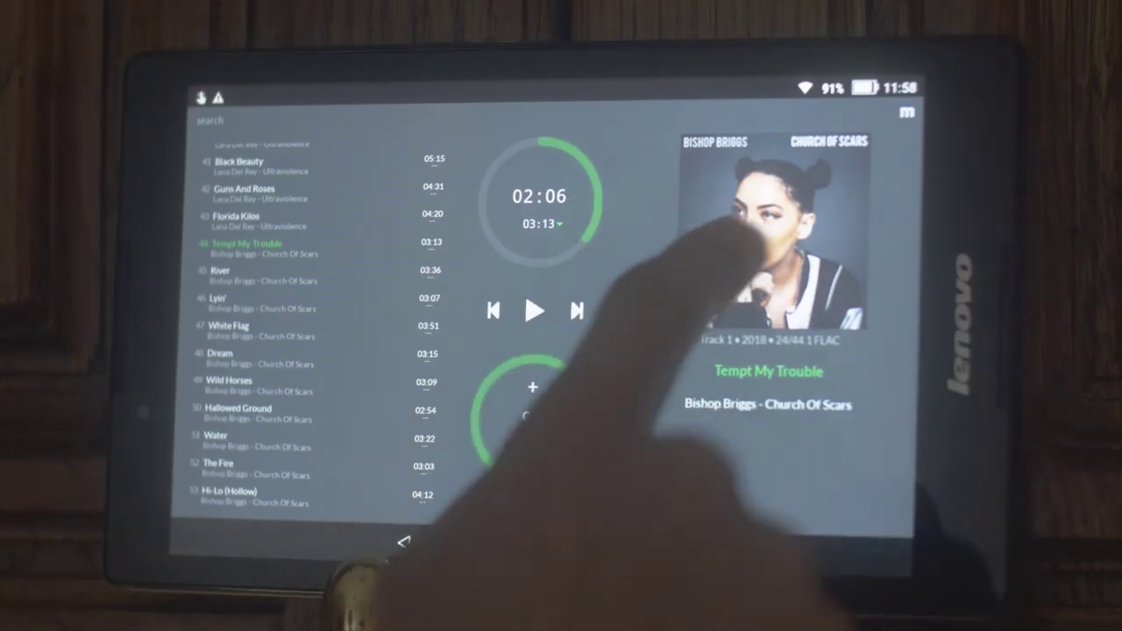
{"action": "left_click", "coordinate": [403, 542]}
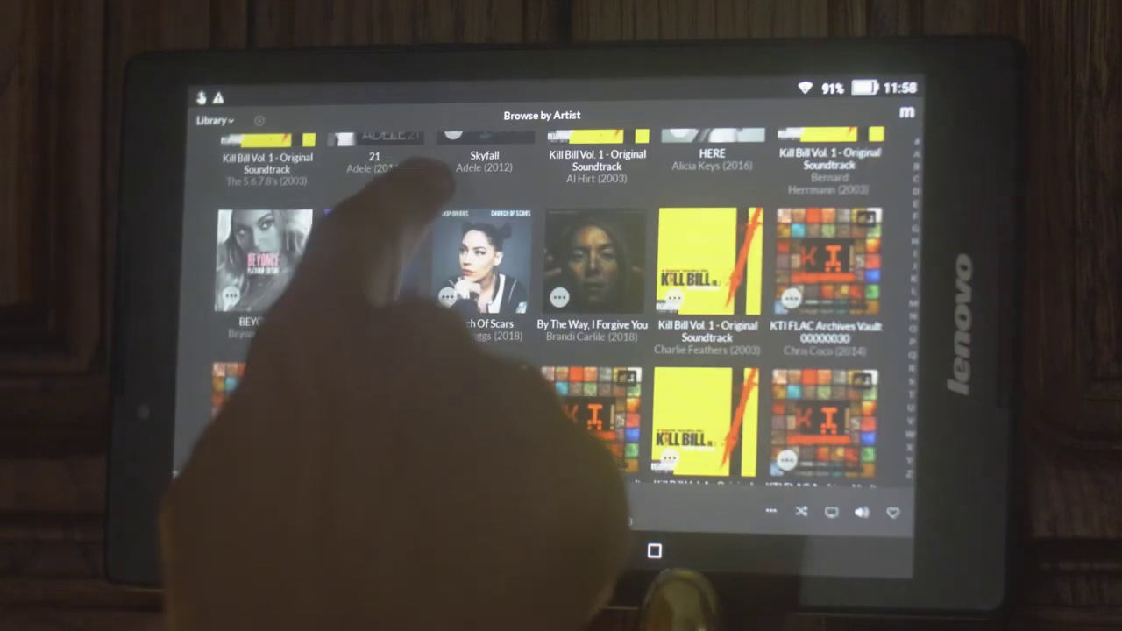
{"action": "scroll", "coordinate": [543, 307], "scroll_direction": "down", "scroll_amount": 10}
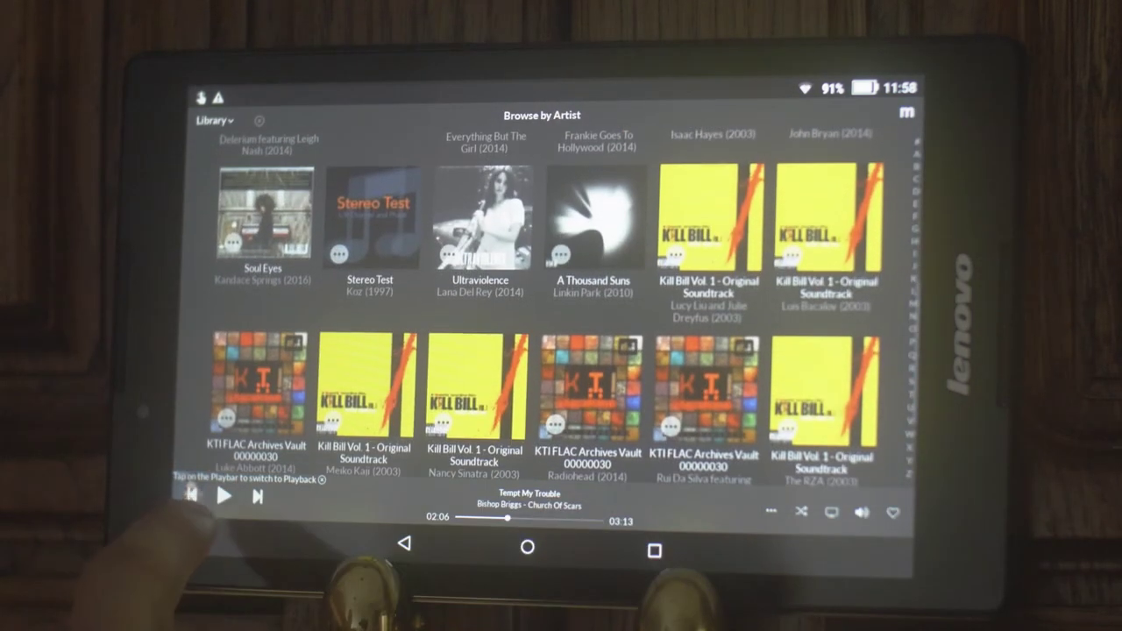
{"action": "left_click", "coordinate": [197, 498]}
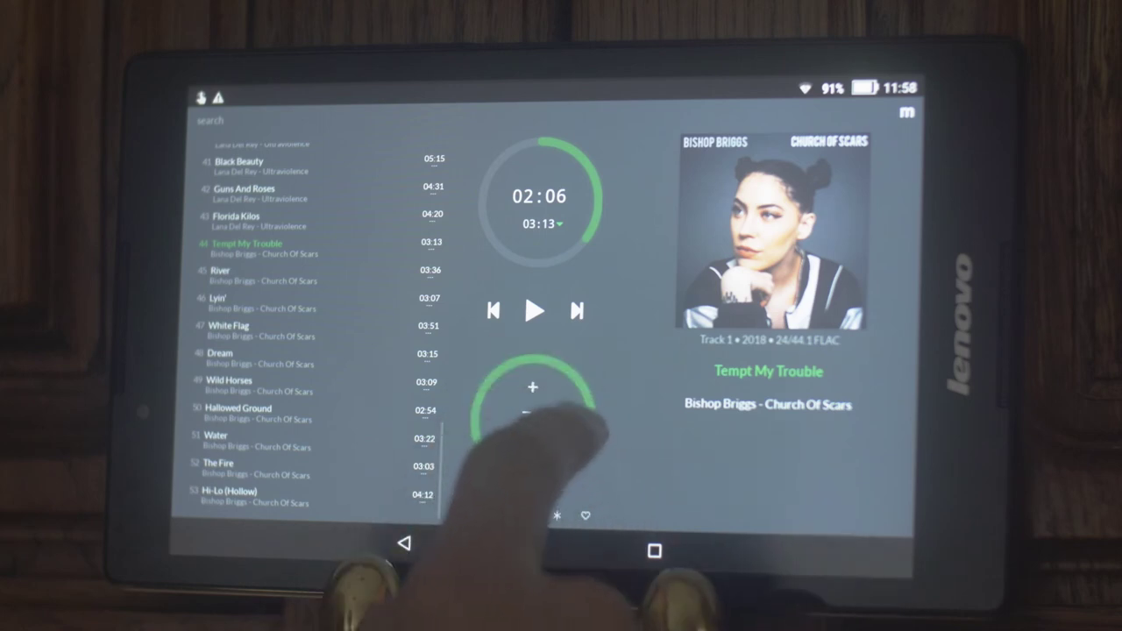
Step: Skip to the next track, River, and play the track Ultraviolence from further up the playlist
{"action": "left_click", "coordinate": [552, 403]}
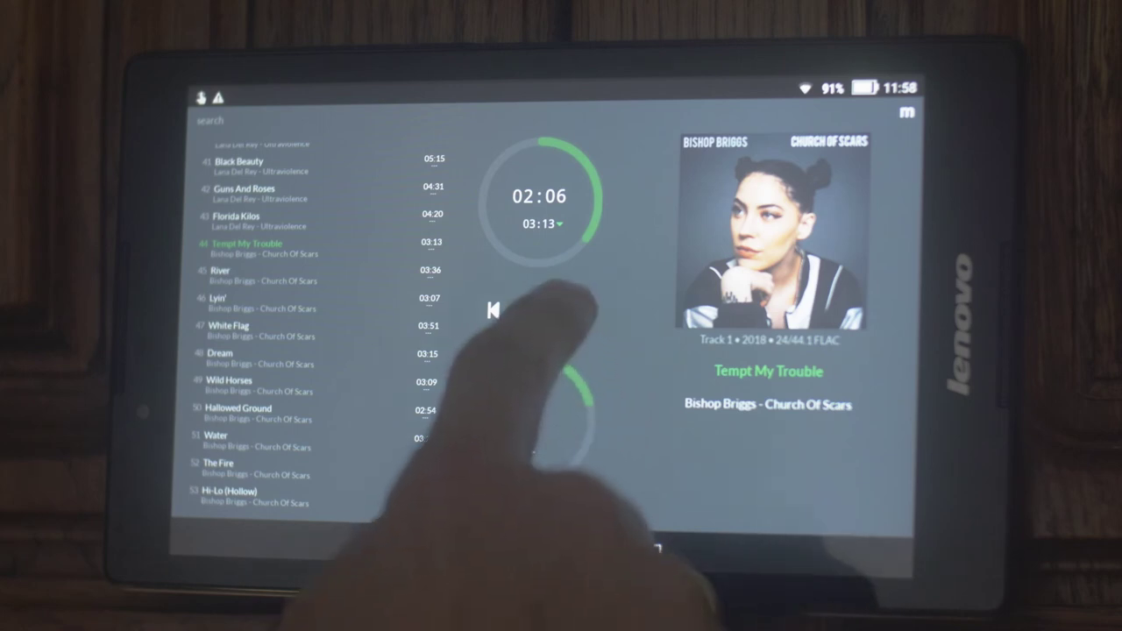
{"action": "left_click", "coordinate": [575, 308]}
{"action": "scroll", "coordinate": [238, 213], "scroll_direction": "up", "scroll_amount": 10}
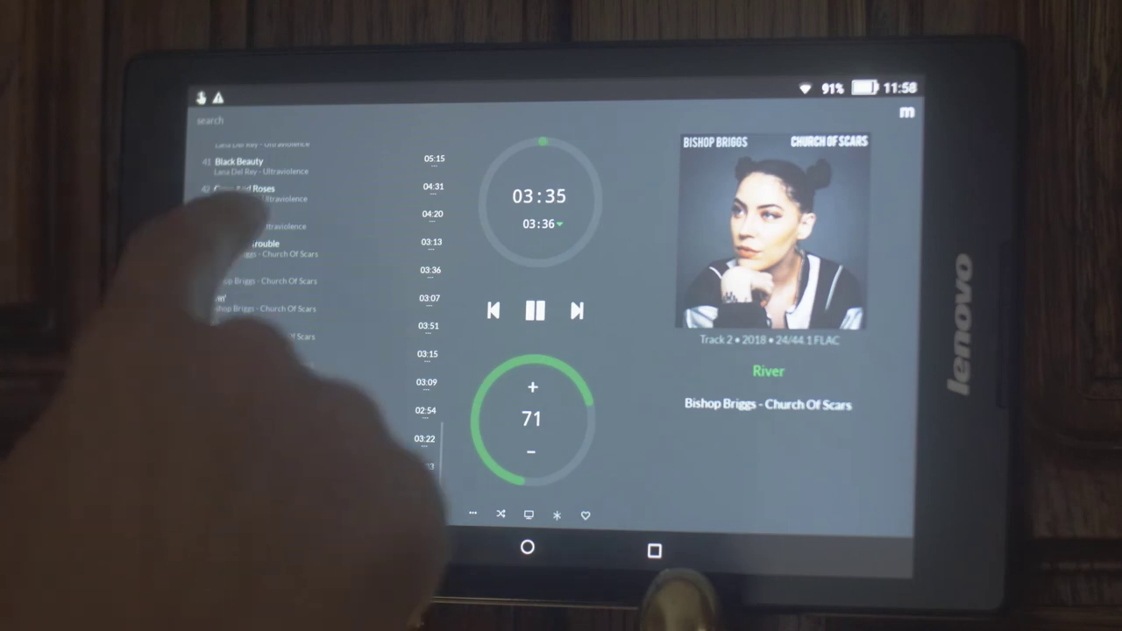
{"action": "left_click", "coordinate": [246, 215]}
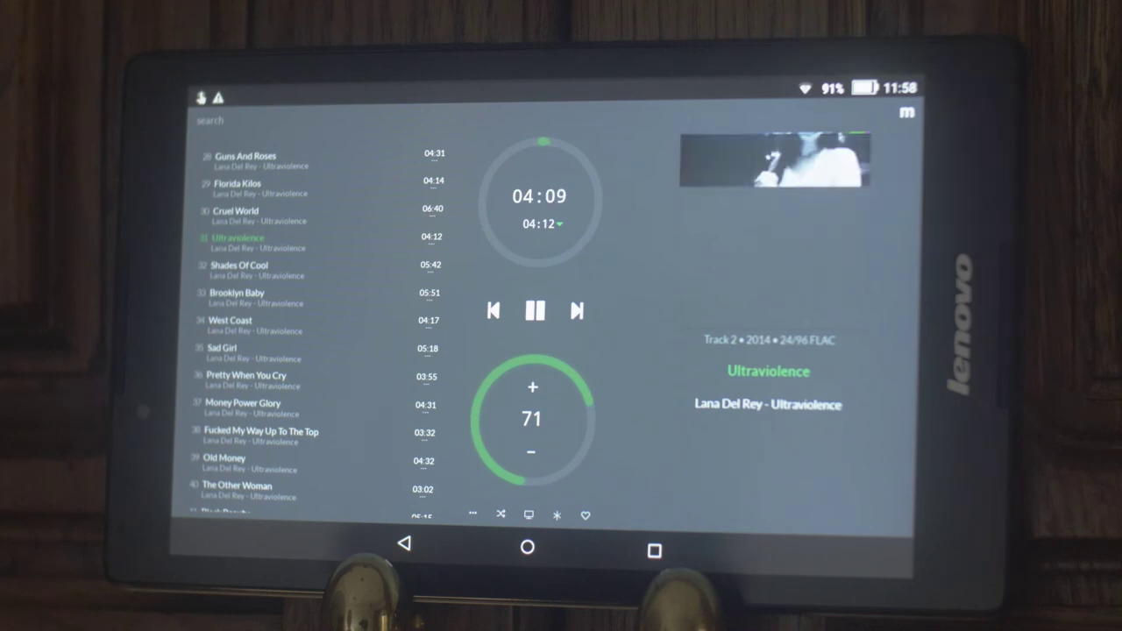
{"action": "left_click_drag", "start_coordinate": [225, 219], "coordinate": [193, 224]}
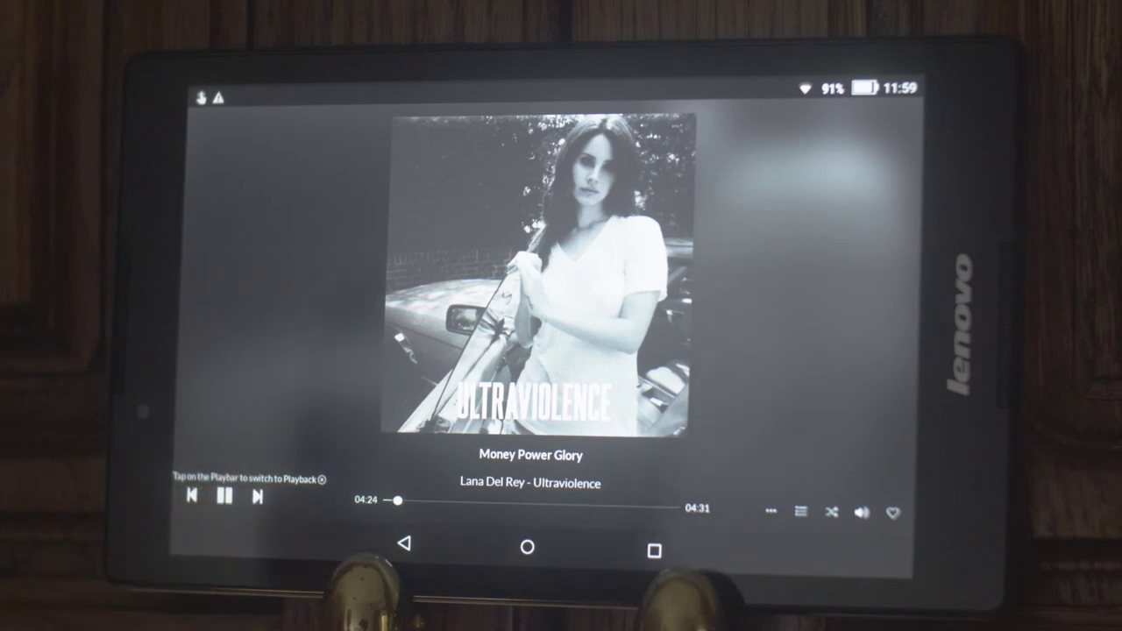
Step: Skip to the next track in the full-screen cover view and return to the Playback view
{"action": "left_click", "coordinate": [256, 496]}
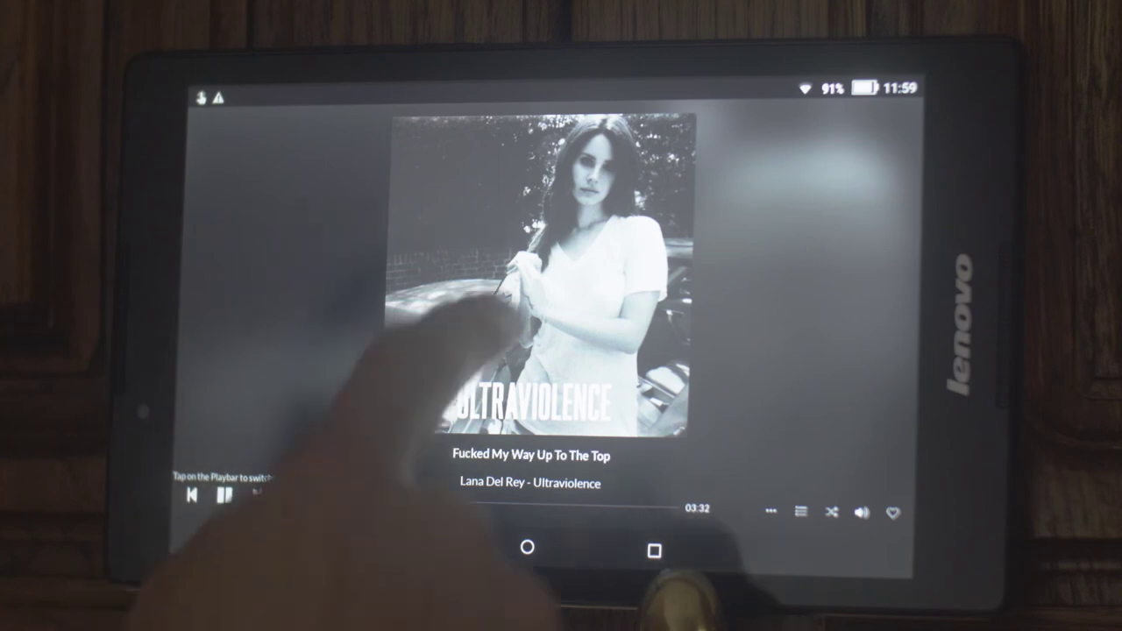
{"action": "left_click", "coordinate": [488, 298]}
Step: Play White Flag from further down the playlist and switch to the full-screen cover view
{"action": "scroll", "coordinate": [307, 325], "scroll_direction": "down", "scroll_amount": 5}
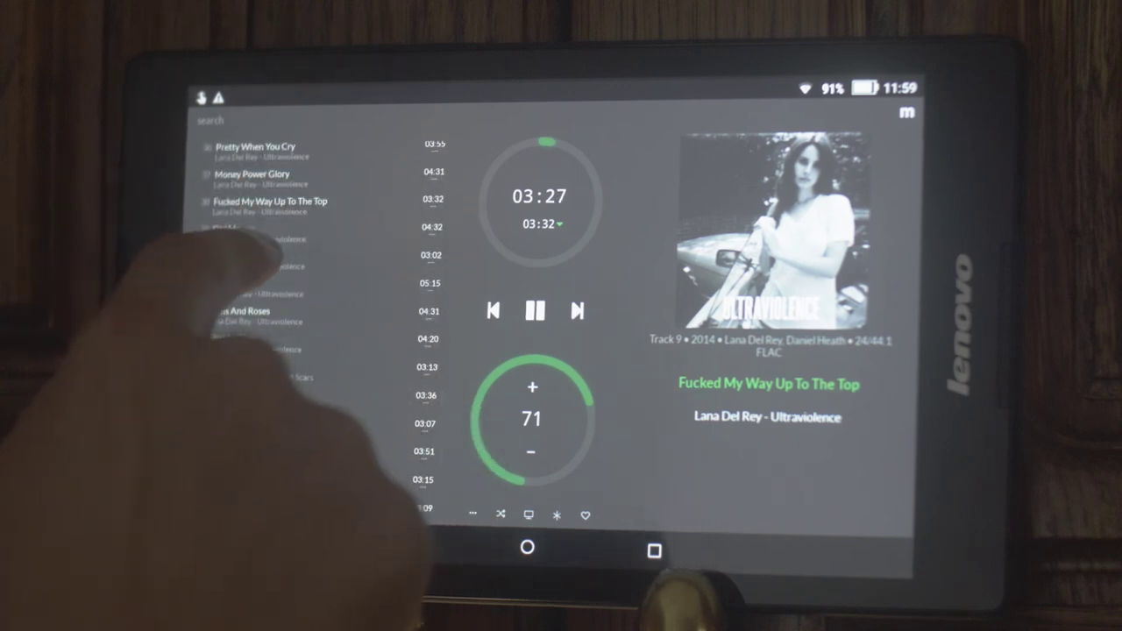
{"action": "scroll", "coordinate": [290, 307], "scroll_direction": "down", "scroll_amount": 3}
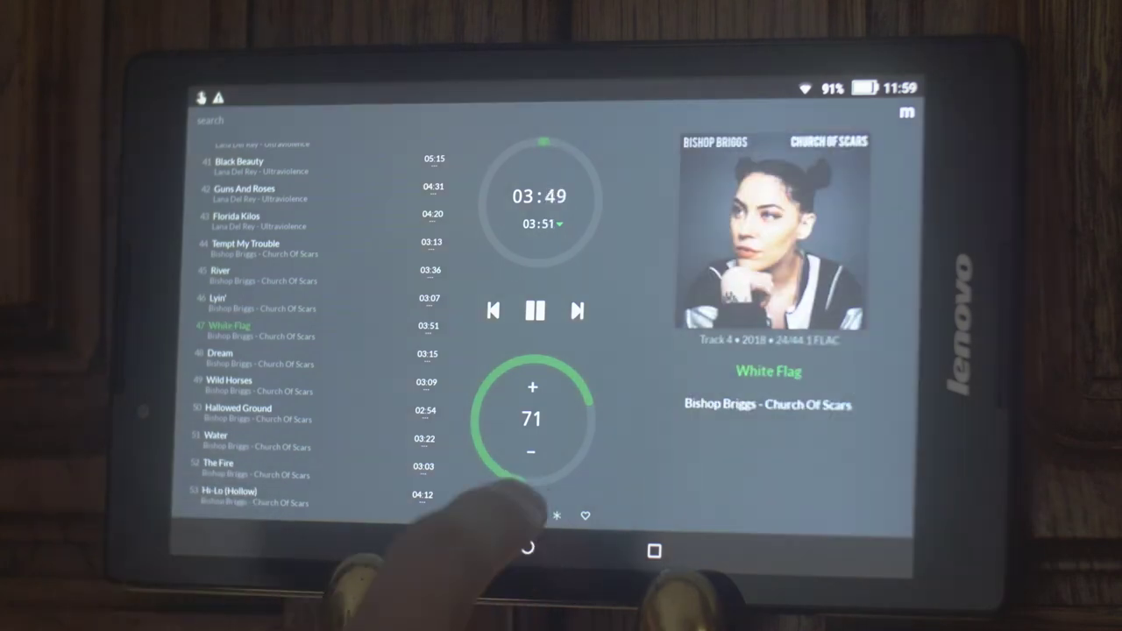
{"action": "left_click", "coordinate": [517, 522]}
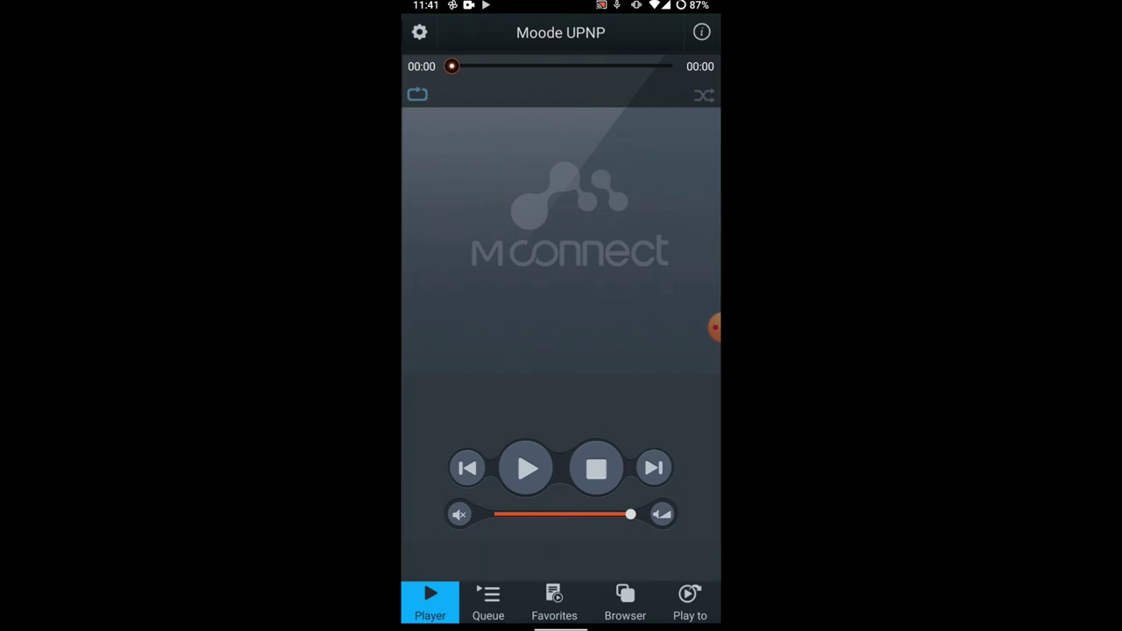
Step: In mconnect on the phone, view the available playback devices and look over TIDAL's Home page and section list
{"action": "left_click", "coordinate": [690, 603]}
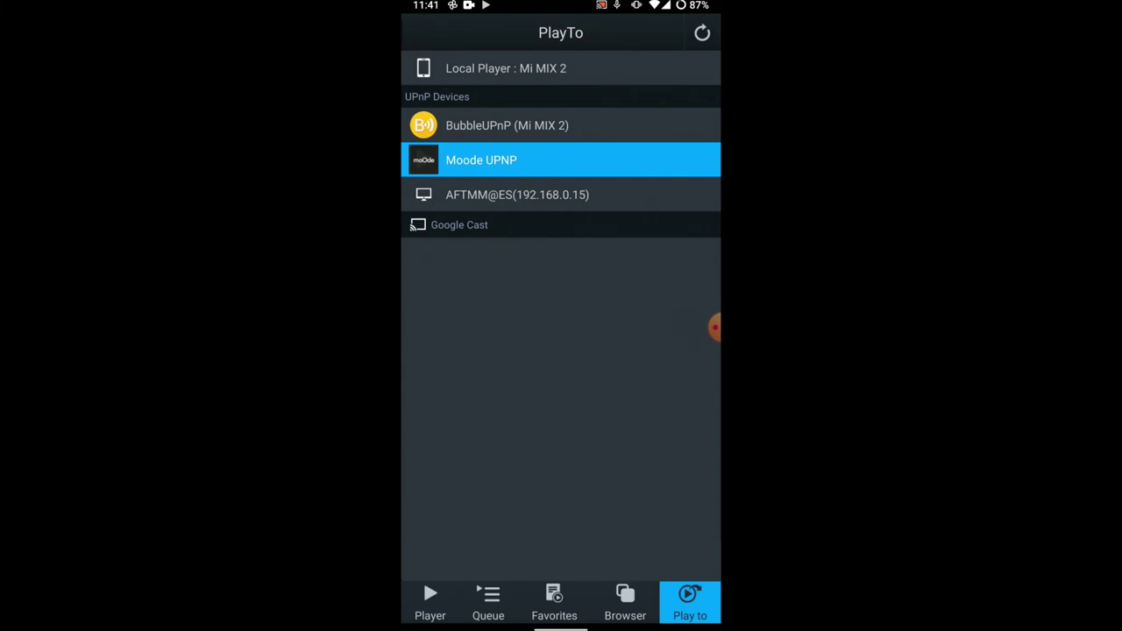
{"action": "left_click", "coordinate": [430, 603]}
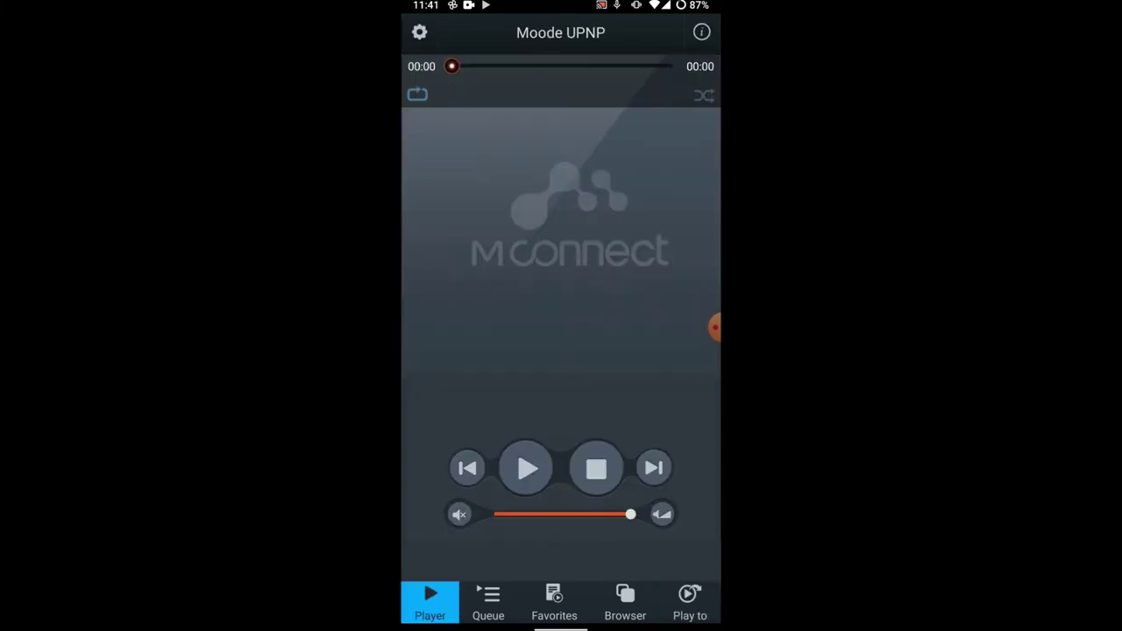
{"action": "left_click", "coordinate": [625, 603]}
{"action": "left_click", "coordinate": [457, 33]}
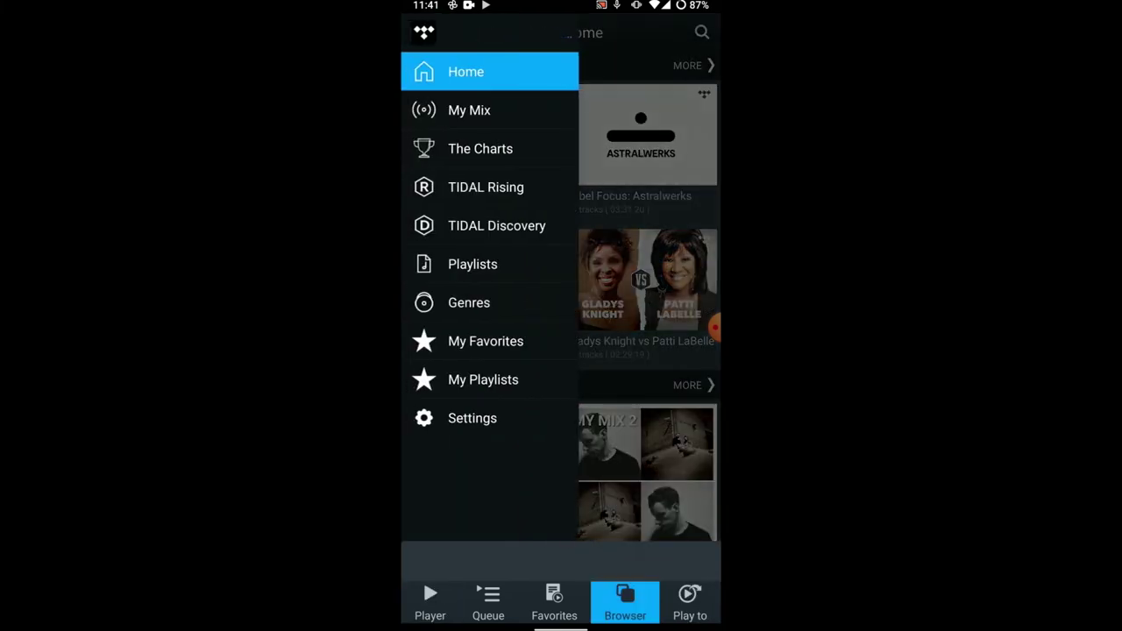
{"action": "left_click", "coordinate": [649, 263]}
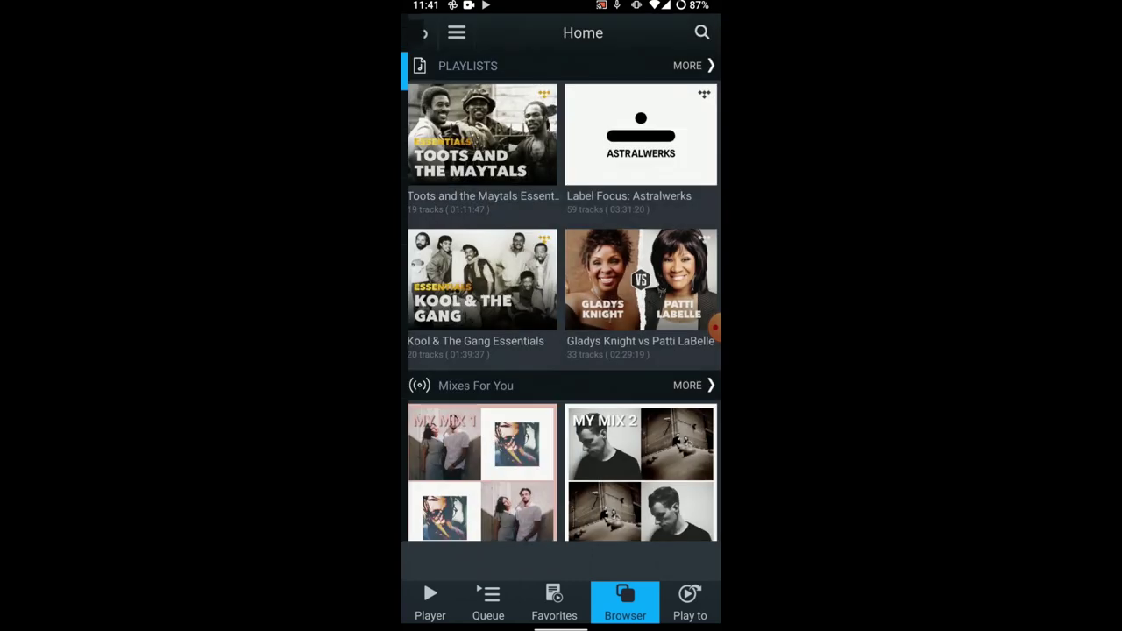
Step: View TIDAL's My Mix section and its Playlists mood categories in mconnect
{"action": "left_click", "coordinate": [456, 33]}
{"action": "left_click", "coordinate": [469, 109]}
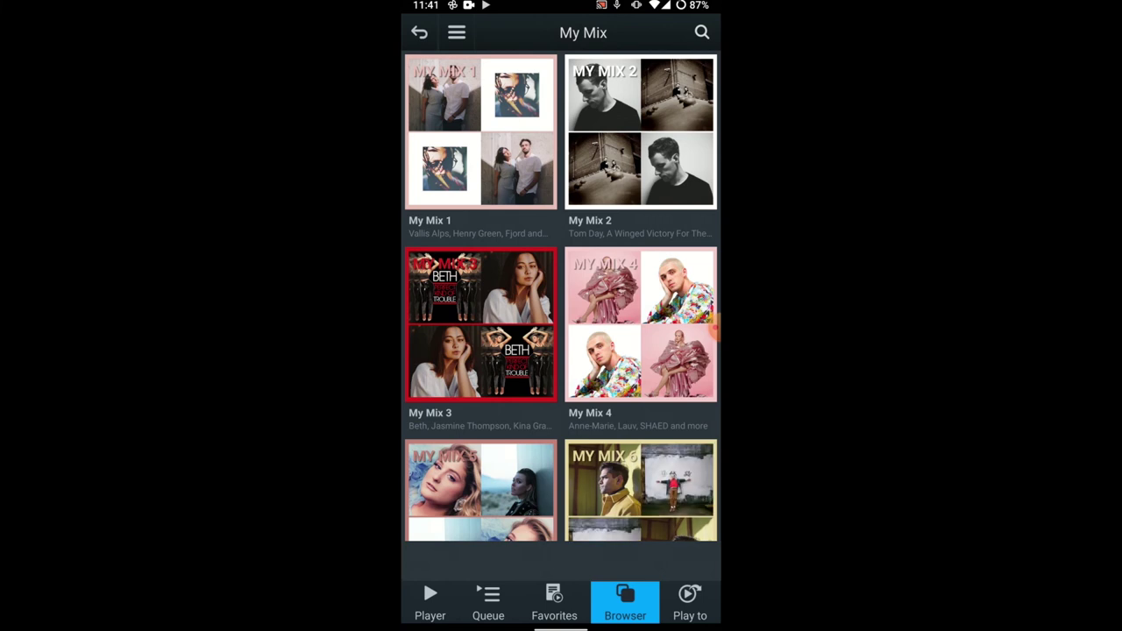
{"action": "left_click", "coordinate": [456, 32]}
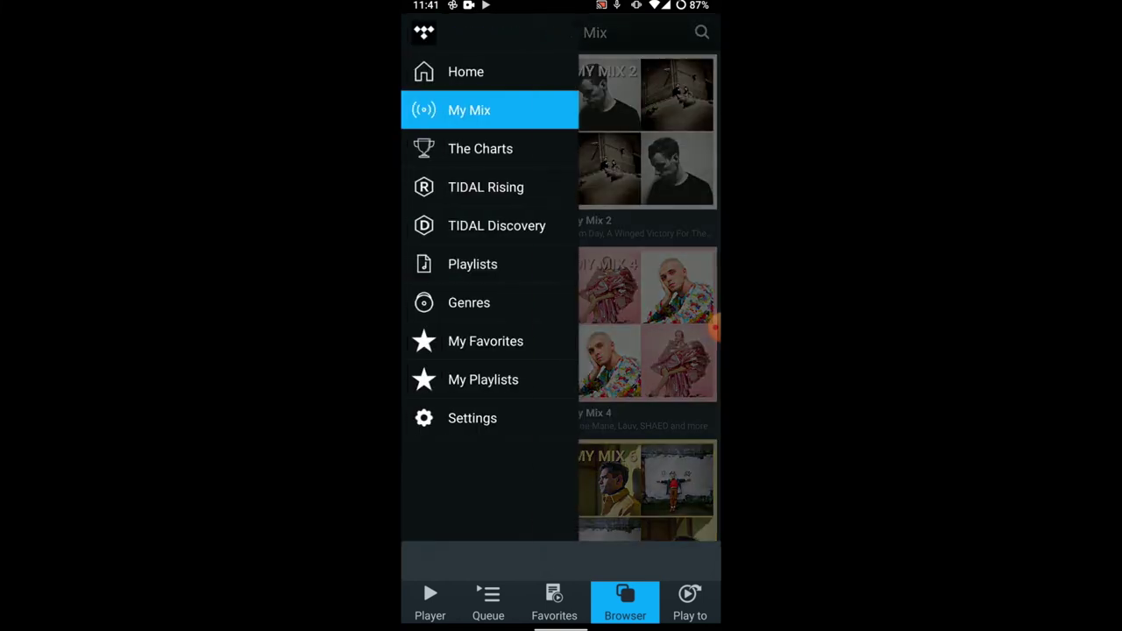
{"action": "left_click", "coordinate": [472, 263]}
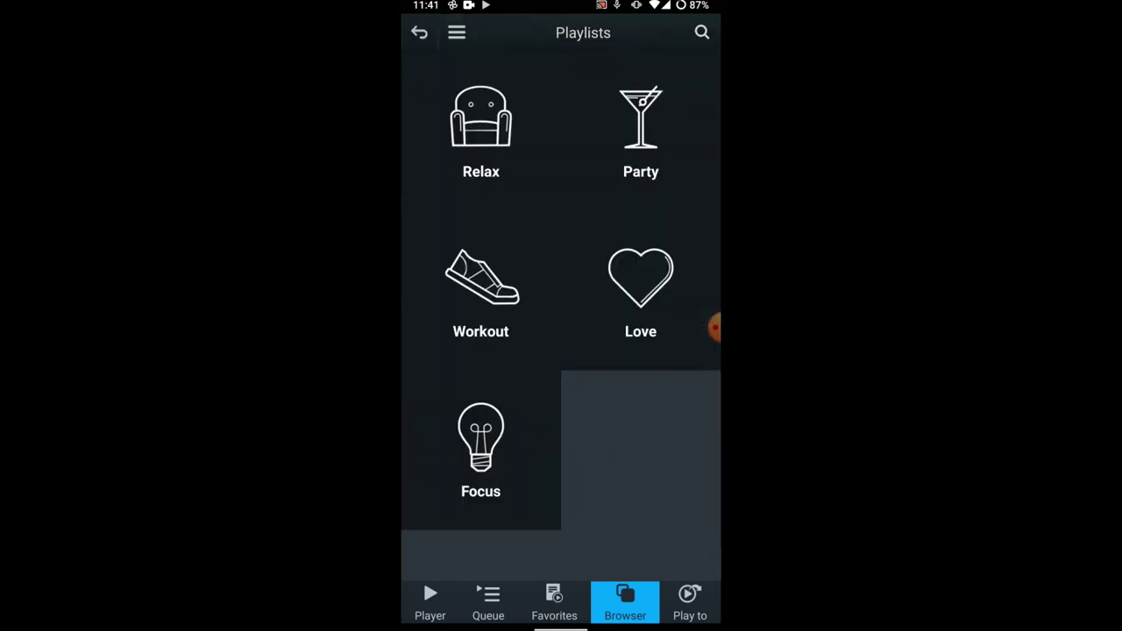
Step: Open the September playlist from TIDAL's My Playlists, look through its tracks and play the whole playlist
{"action": "left_click", "coordinate": [457, 33]}
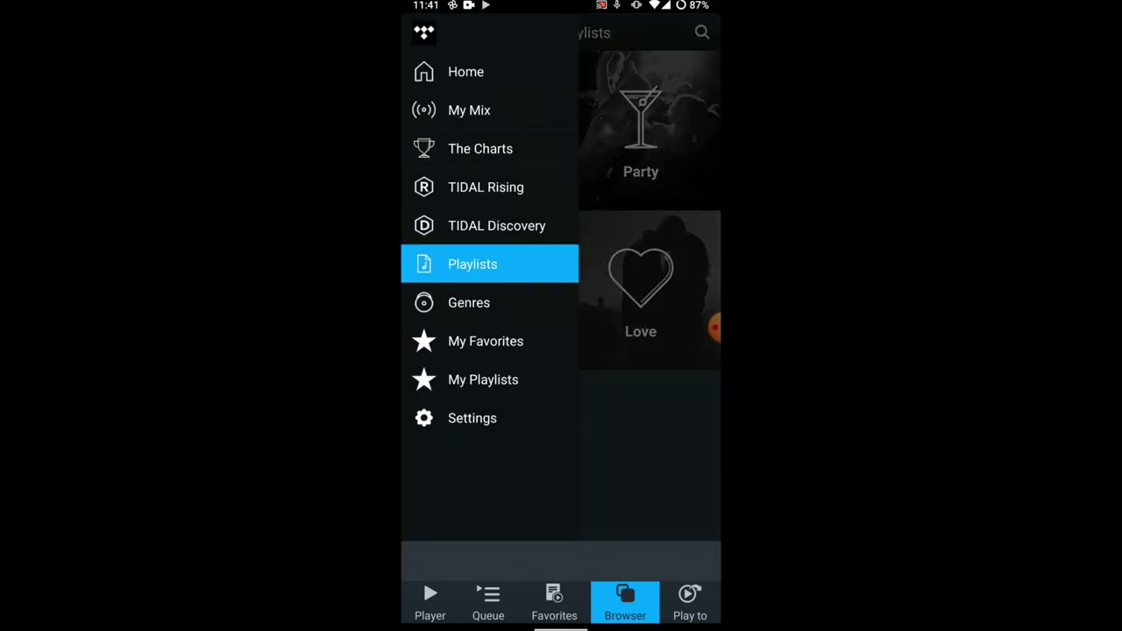
{"action": "left_click", "coordinate": [483, 380]}
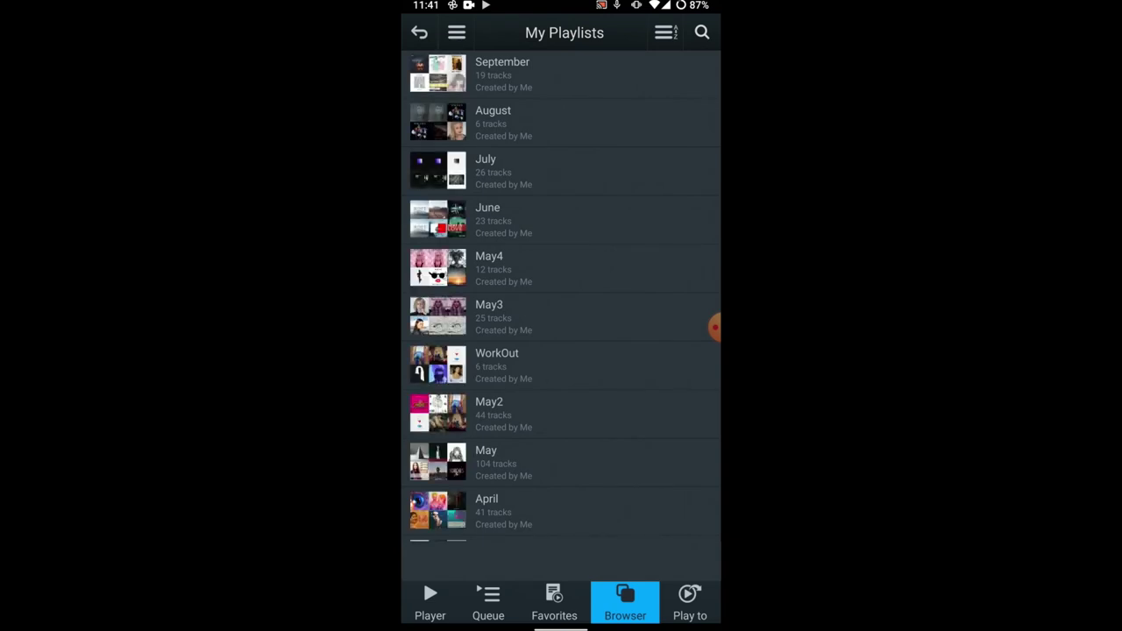
{"action": "left_click", "coordinate": [526, 75]}
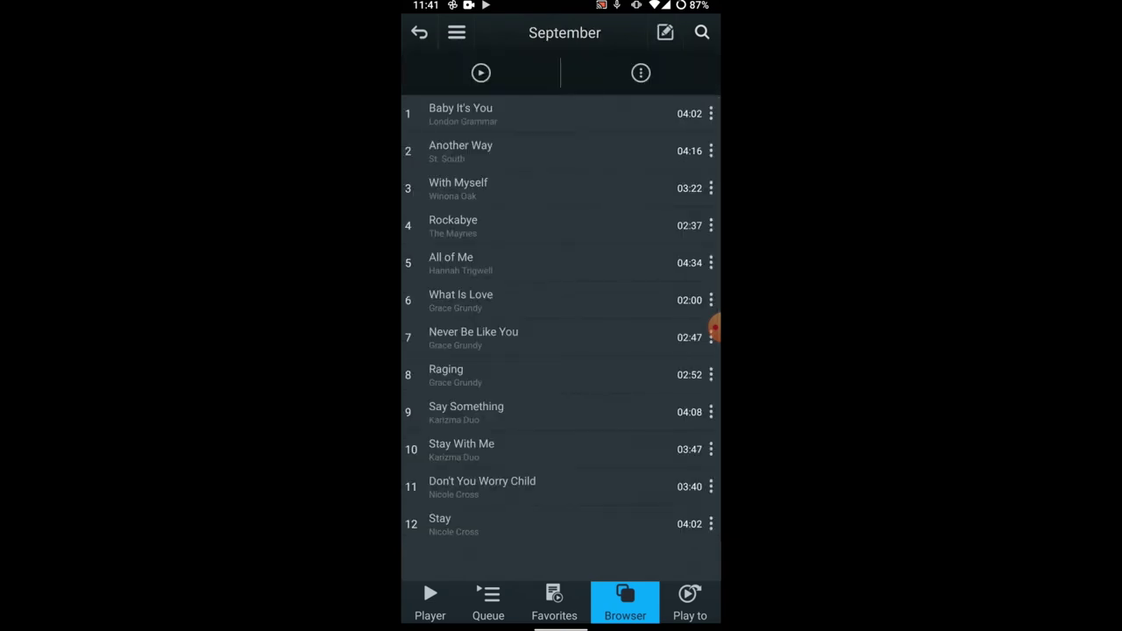
{"action": "scroll", "coordinate": [714, 330], "scroll_direction": "down", "scroll_amount": 5}
{"action": "scroll", "coordinate": [714, 331], "scroll_direction": "up", "scroll_amount": 5}
{"action": "left_click", "coordinate": [481, 73]}
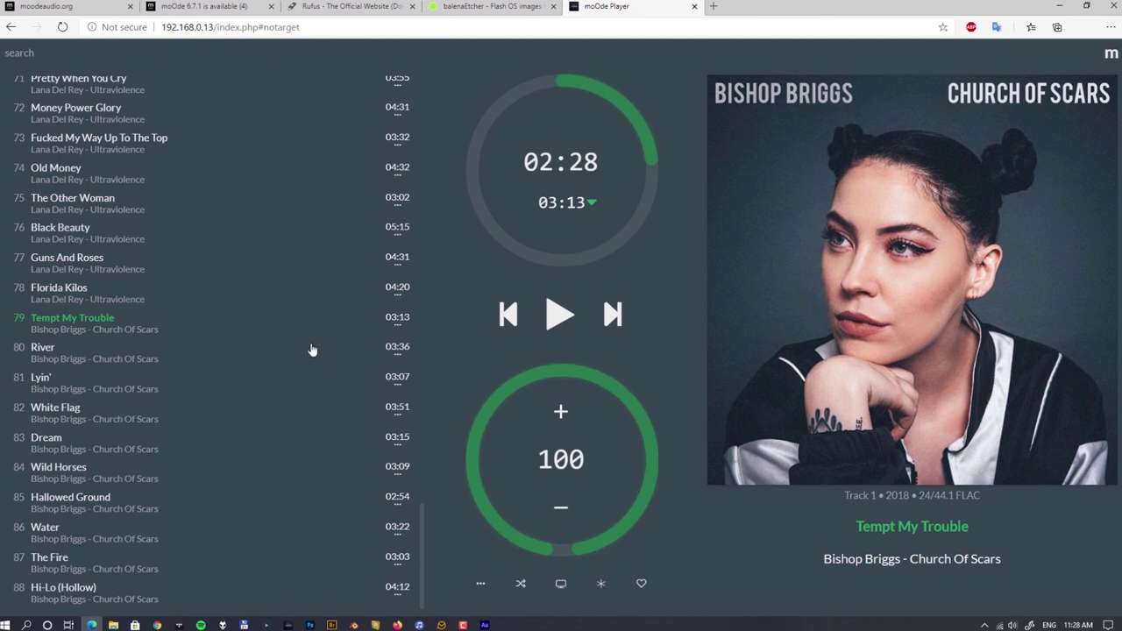
Step: In moOde, play track 56, Sad Girl, from further up the playlist and switch to the Library view
{"action": "scroll", "coordinate": [132, 151], "scroll_direction": "up", "scroll_amount": 5}
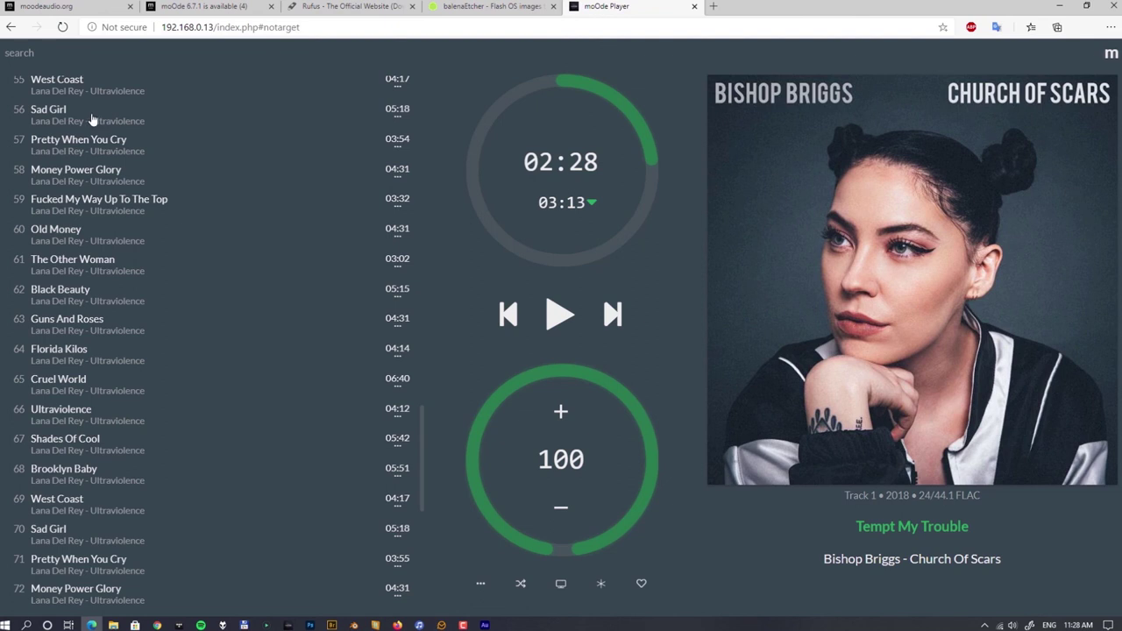
{"action": "left_click", "coordinate": [91, 119]}
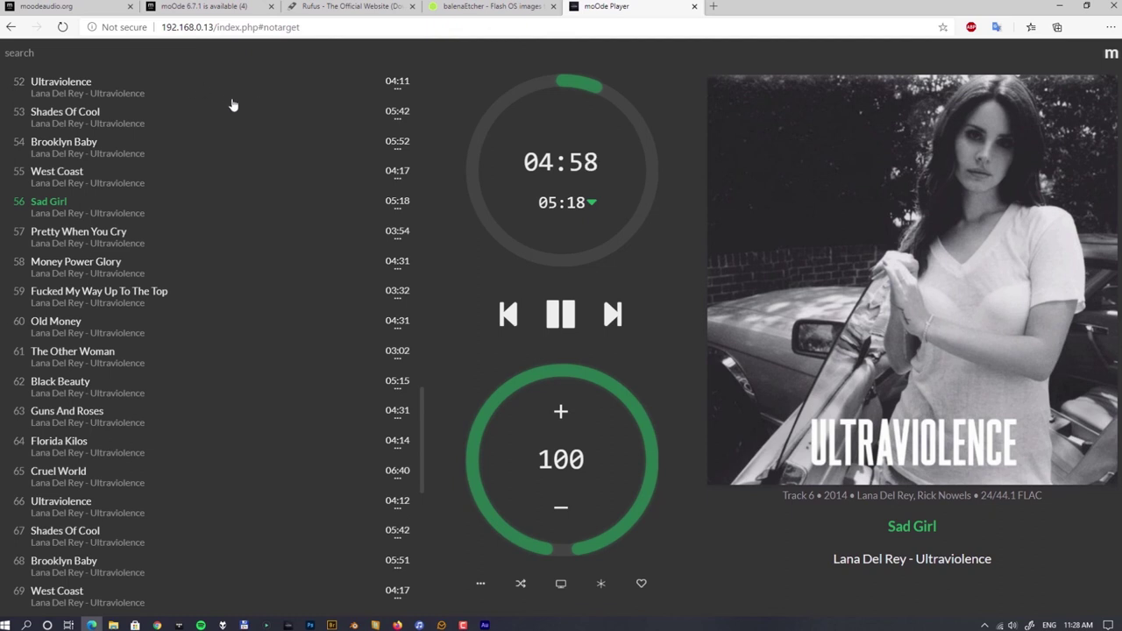
{"action": "left_click", "coordinate": [1017, 336]}
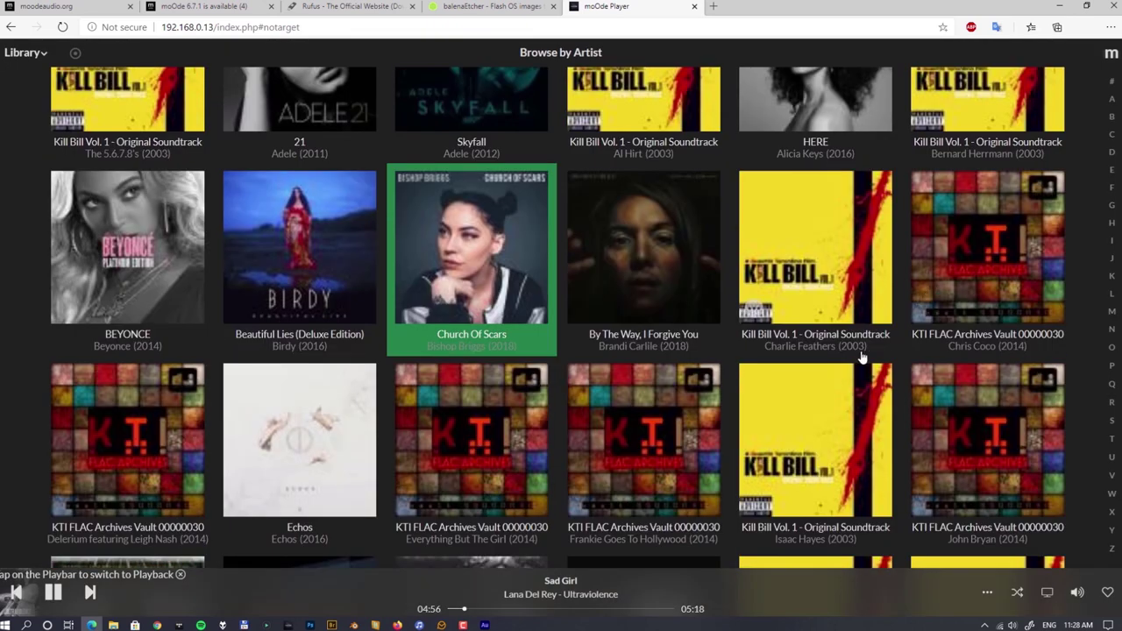
Step: Play Toni Braxton's album Un-Break My Heart from the end of the album library and return to the Playback view
{"action": "scroll", "coordinate": [791, 342], "scroll_direction": "up", "scroll_amount": 1}
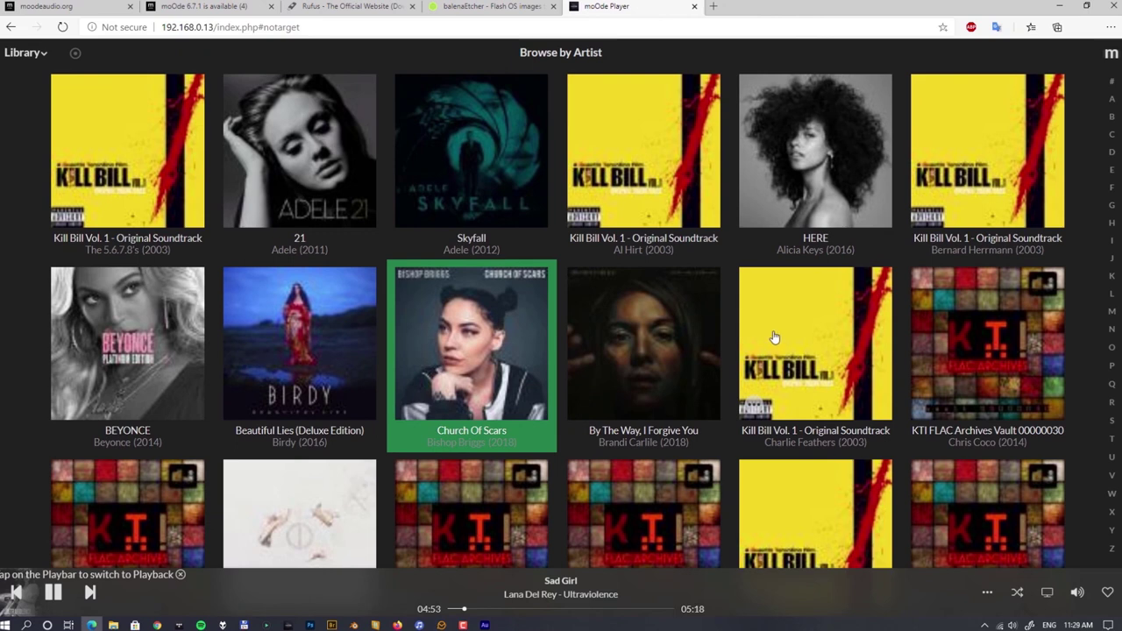
{"action": "scroll", "coordinate": [774, 337], "scroll_direction": "down", "scroll_amount": 10}
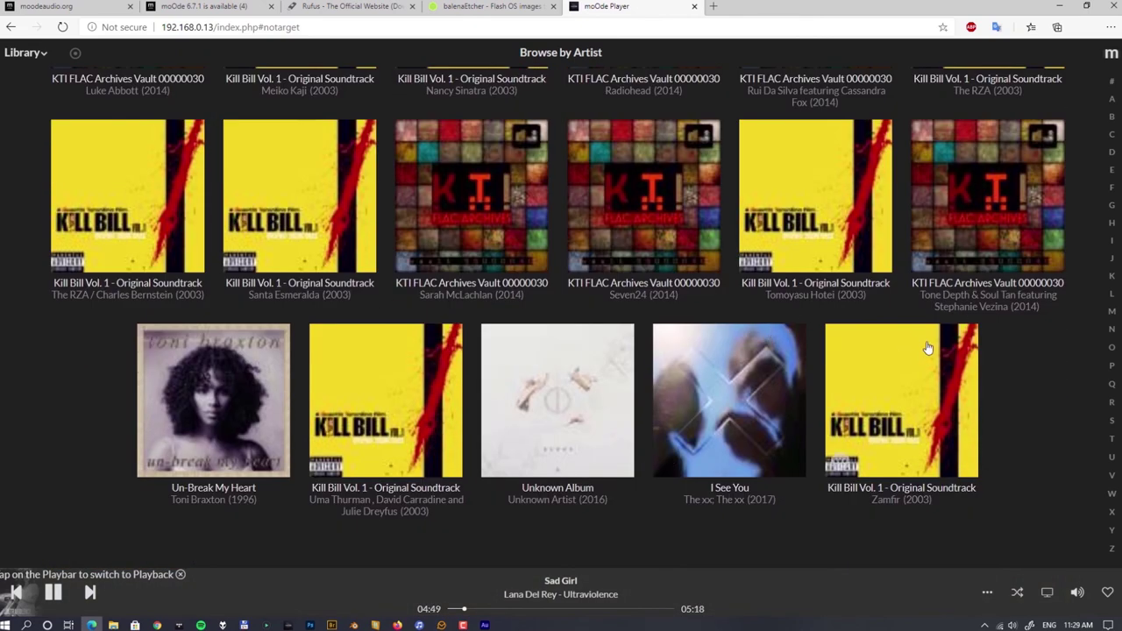
{"action": "scroll", "coordinate": [927, 349], "scroll_direction": "up", "scroll_amount": 1}
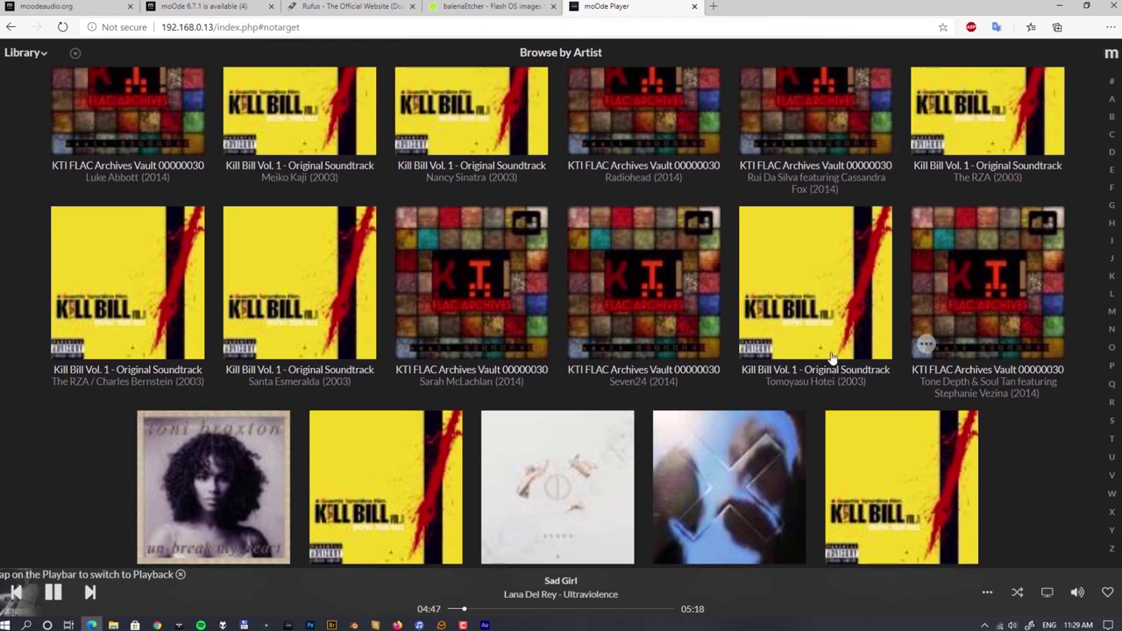
{"action": "left_click", "coordinate": [258, 468]}
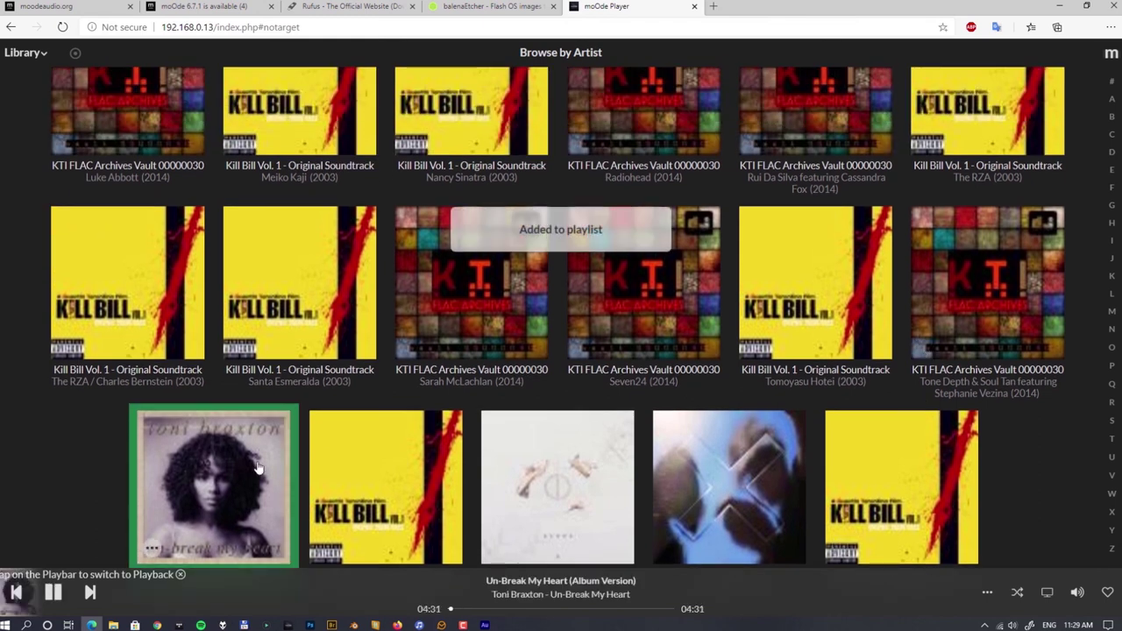
{"action": "left_click", "coordinate": [4, 615]}
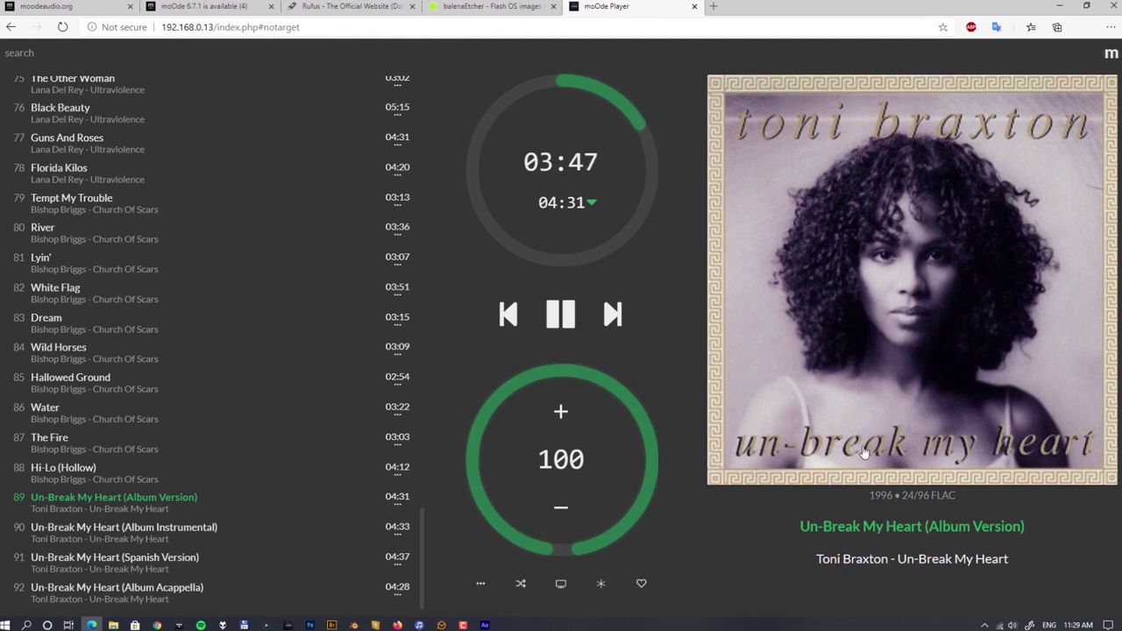
Step: Play Florida Kilos, look through the playlist and play the track Dream from Church Of Scars
{"action": "left_click", "coordinate": [78, 169]}
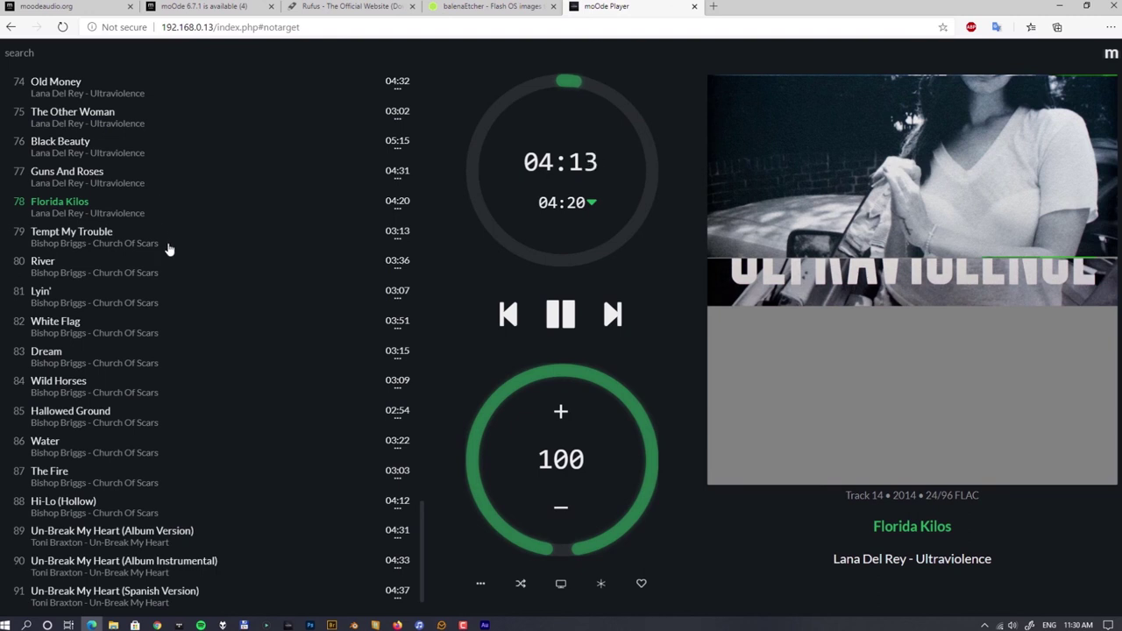
{"action": "scroll", "coordinate": [169, 250], "scroll_direction": "up", "scroll_amount": 9}
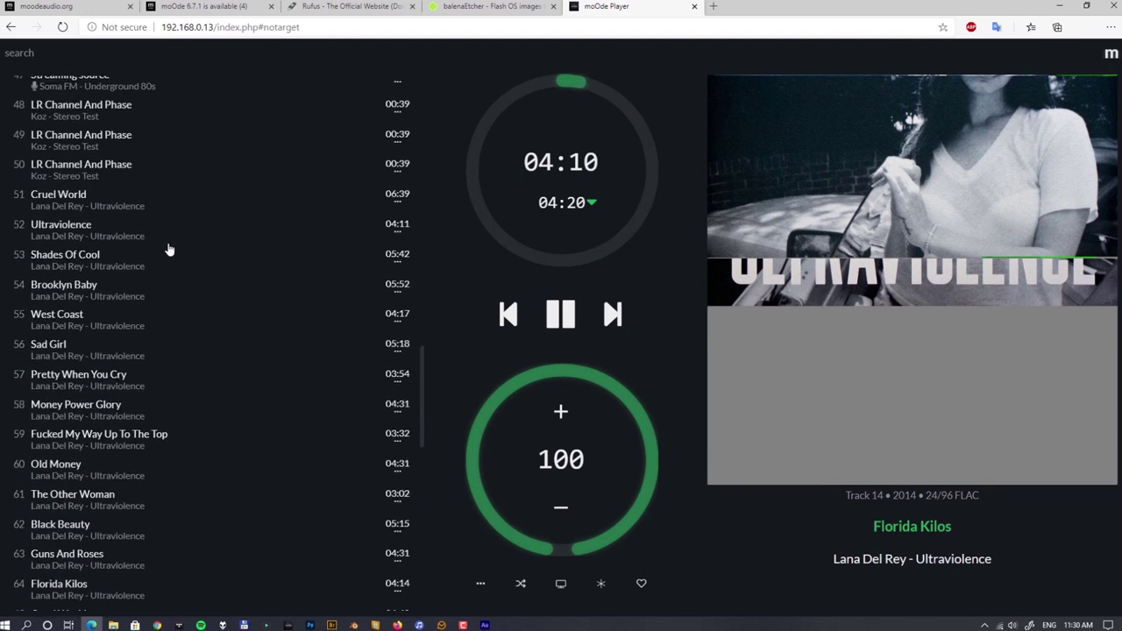
{"action": "scroll", "coordinate": [114, 263], "scroll_direction": "down", "scroll_amount": 9}
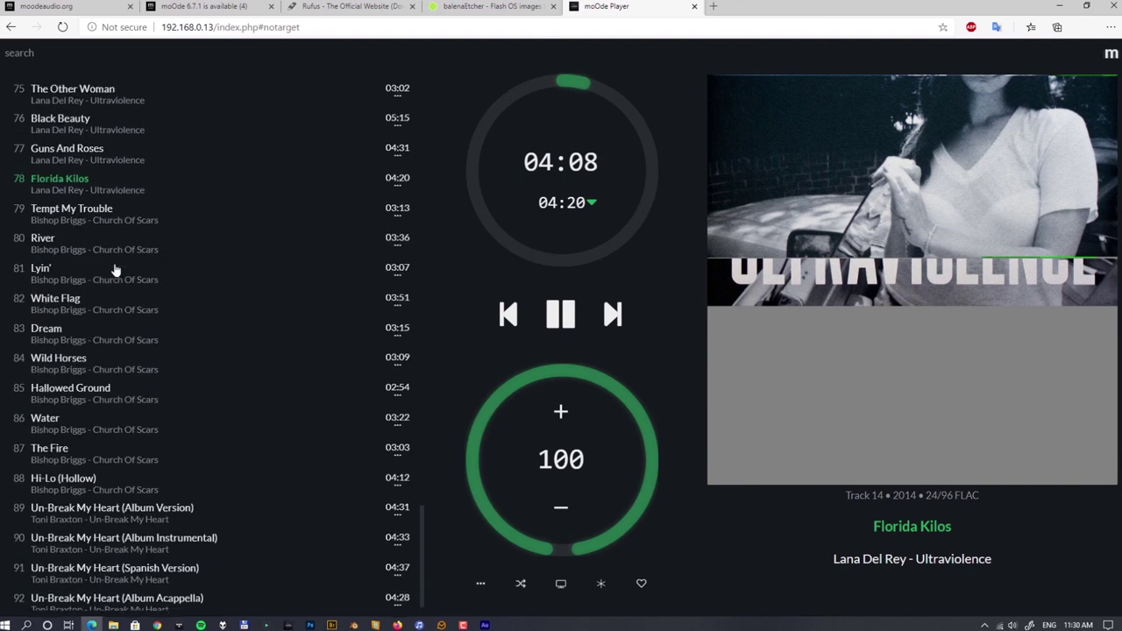
{"action": "left_click", "coordinate": [52, 322]}
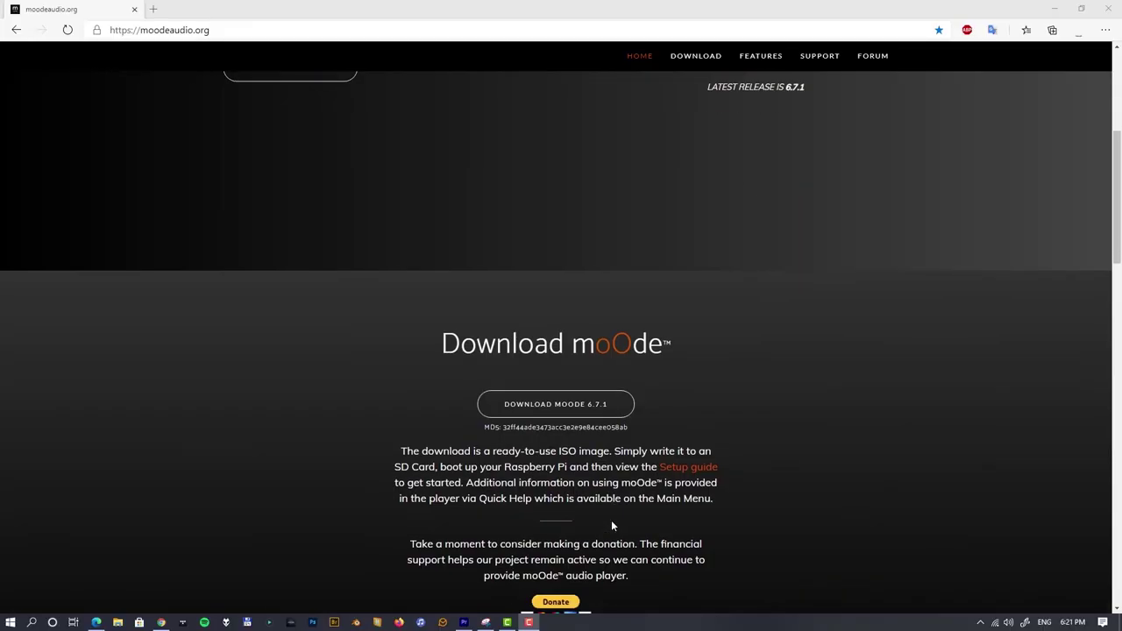
Step: Look over the download, features and support sections of moodeaudio.org and the board list of the moOde Forum
{"action": "scroll", "coordinate": [610, 520], "scroll_direction": "down", "scroll_amount": 5}
{"action": "scroll", "coordinate": [610, 524], "scroll_direction": "down", "scroll_amount": 10}
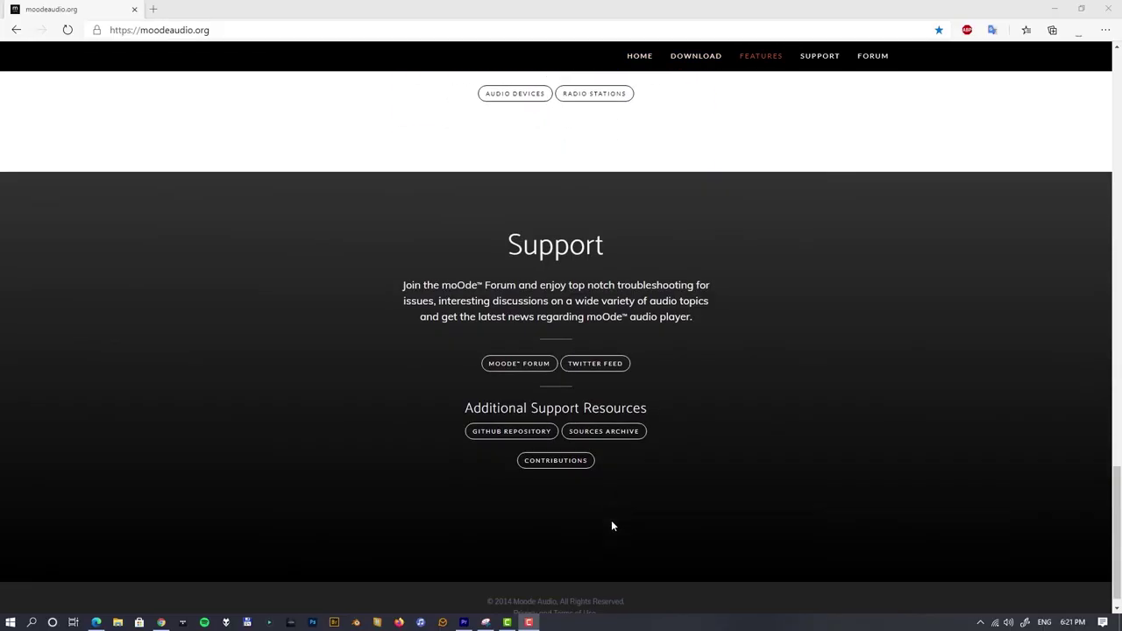
{"action": "scroll", "coordinate": [611, 525], "scroll_direction": "up", "scroll_amount": 15}
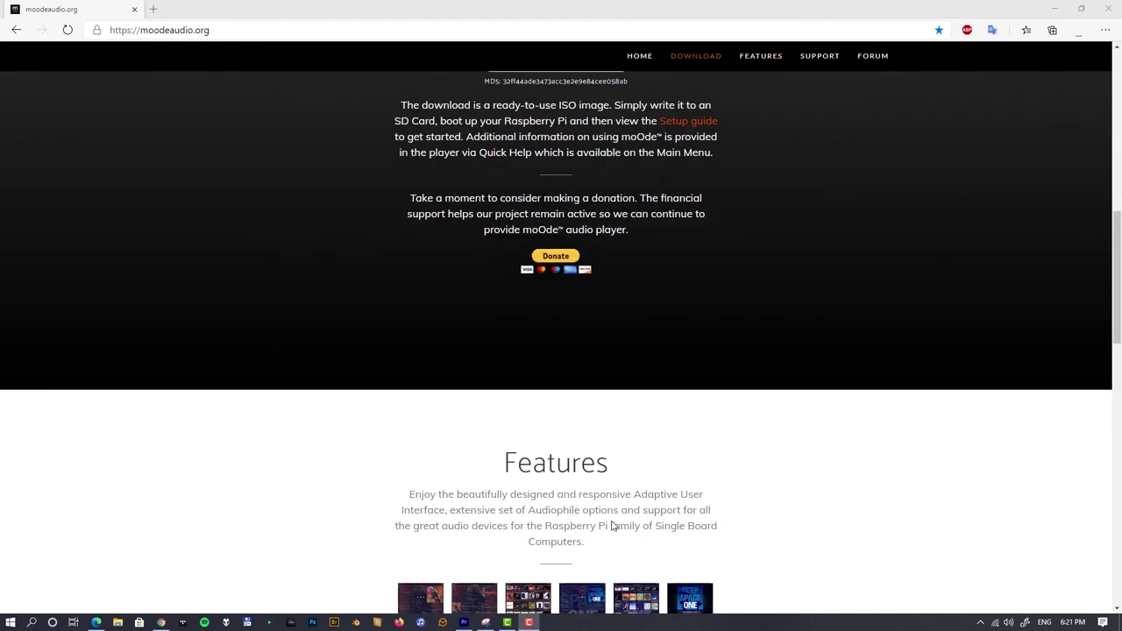
{"action": "scroll", "coordinate": [611, 526], "scroll_direction": "up", "scroll_amount": 1}
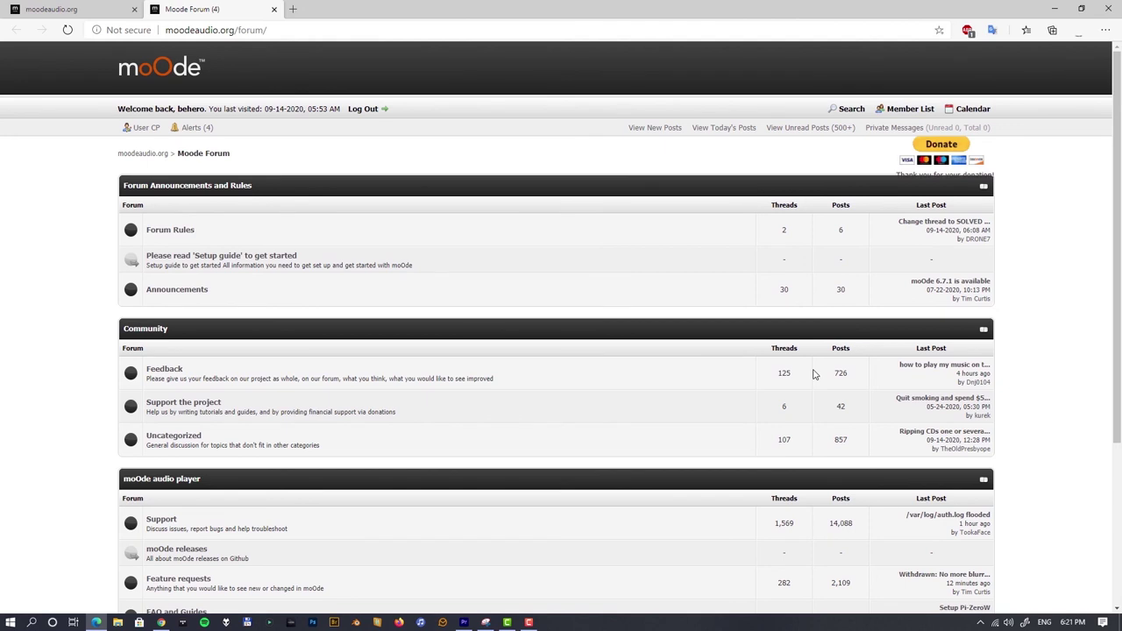
{"action": "scroll", "coordinate": [940, 151], "scroll_direction": "down", "scroll_amount": 3}
{"action": "scroll", "coordinate": [941, 152], "scroll_direction": "up", "scroll_amount": 3}
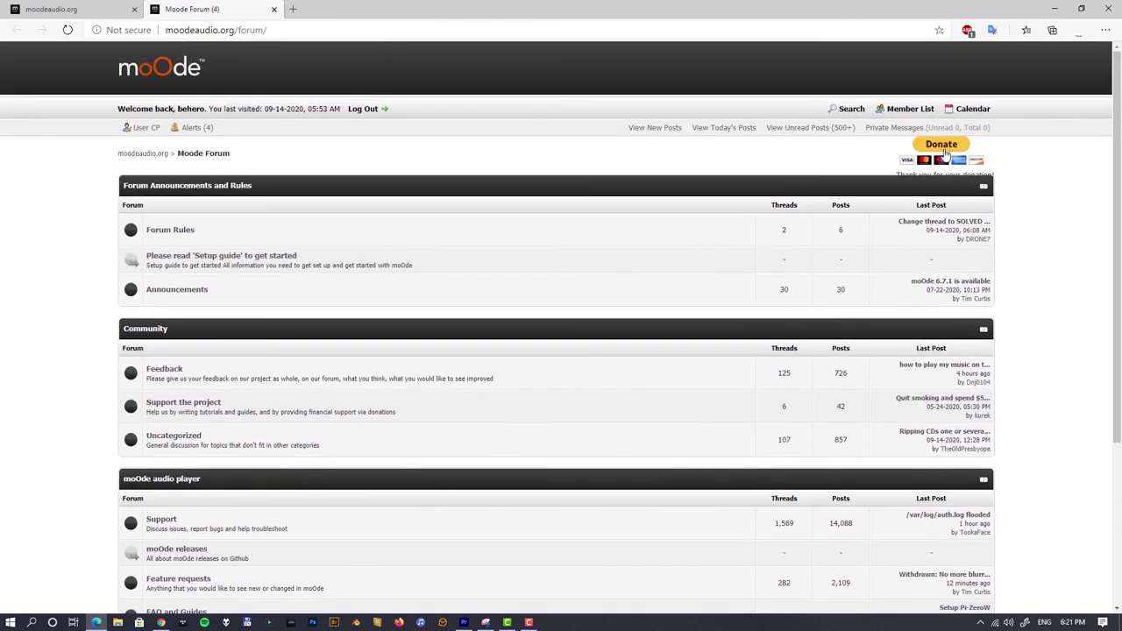